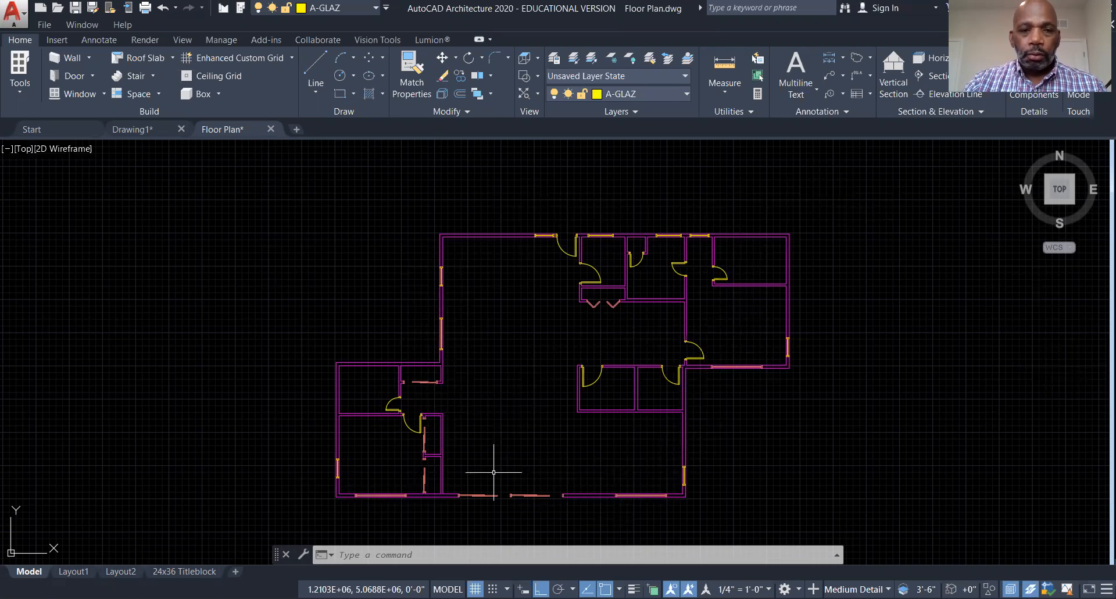
scroll(621, 505, up, 2)
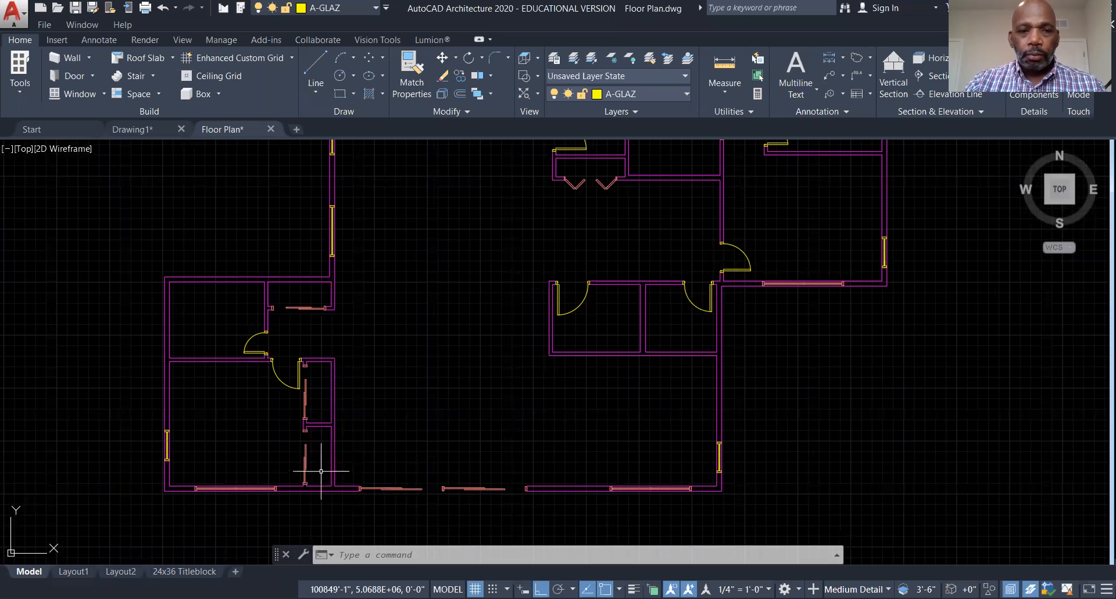
scroll(274, 455, down, 2)
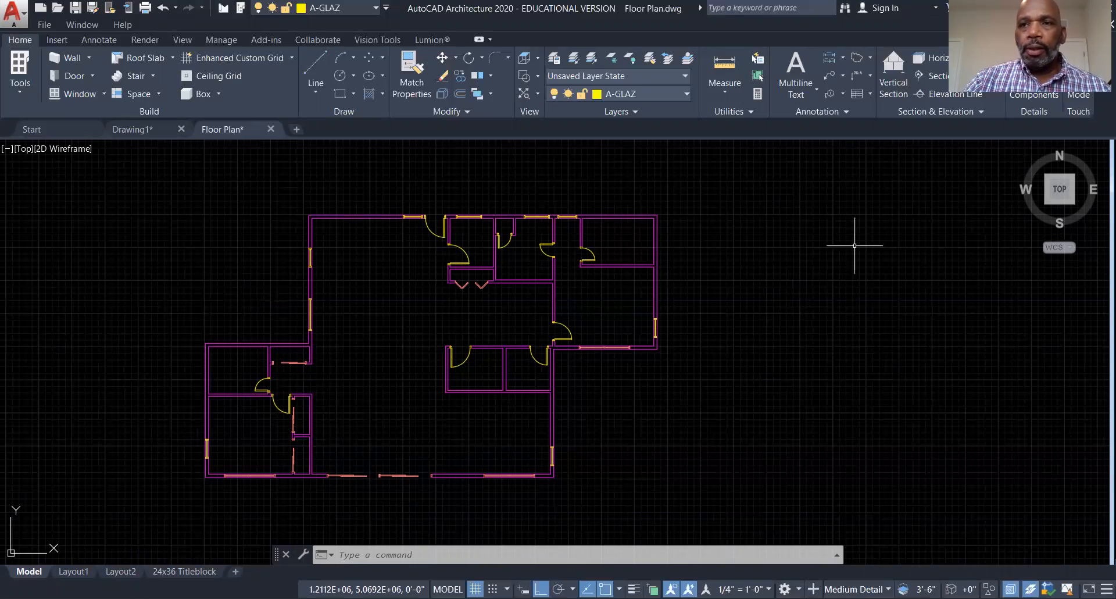
mouse_move(1060, 189)
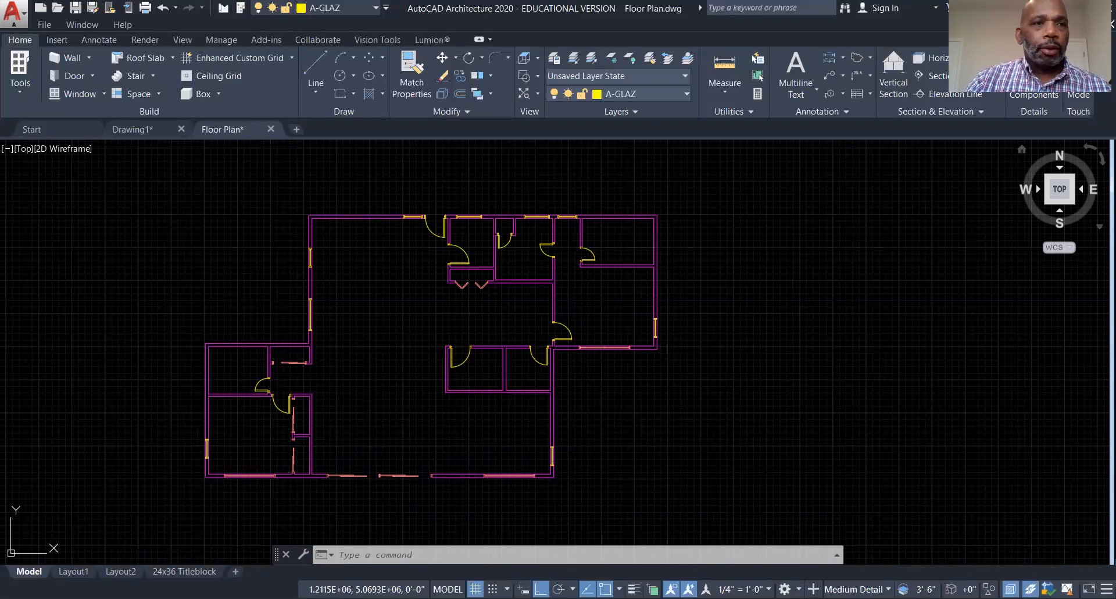
- Insert a 66 x 30 x 18 bathtub block from the Content Browser at the lower-left inner corner of the left-hand bathroom
click(18, 84)
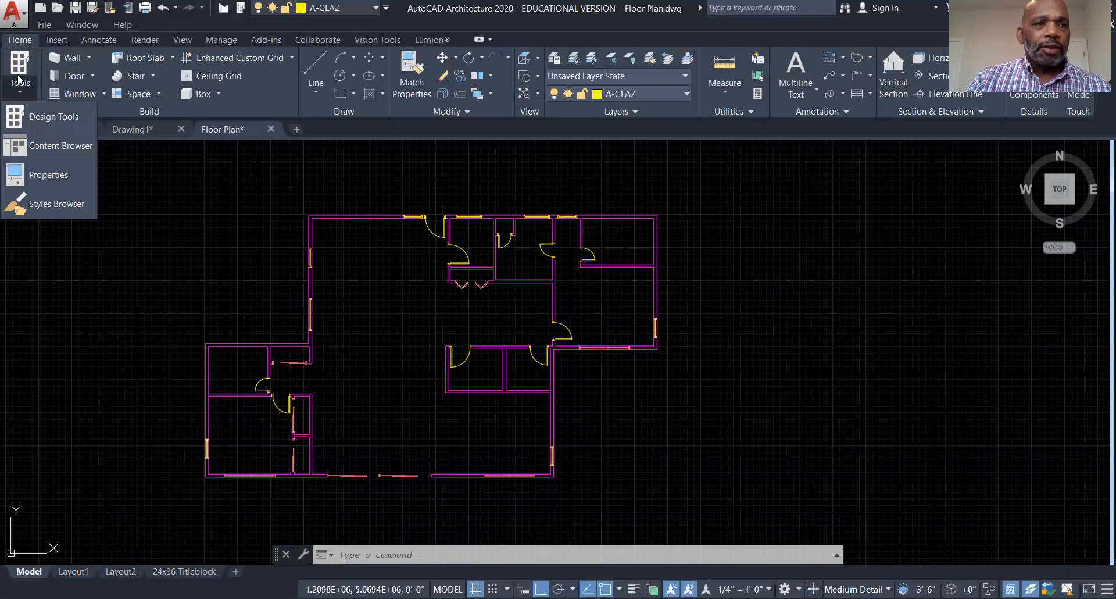
click(16, 145)
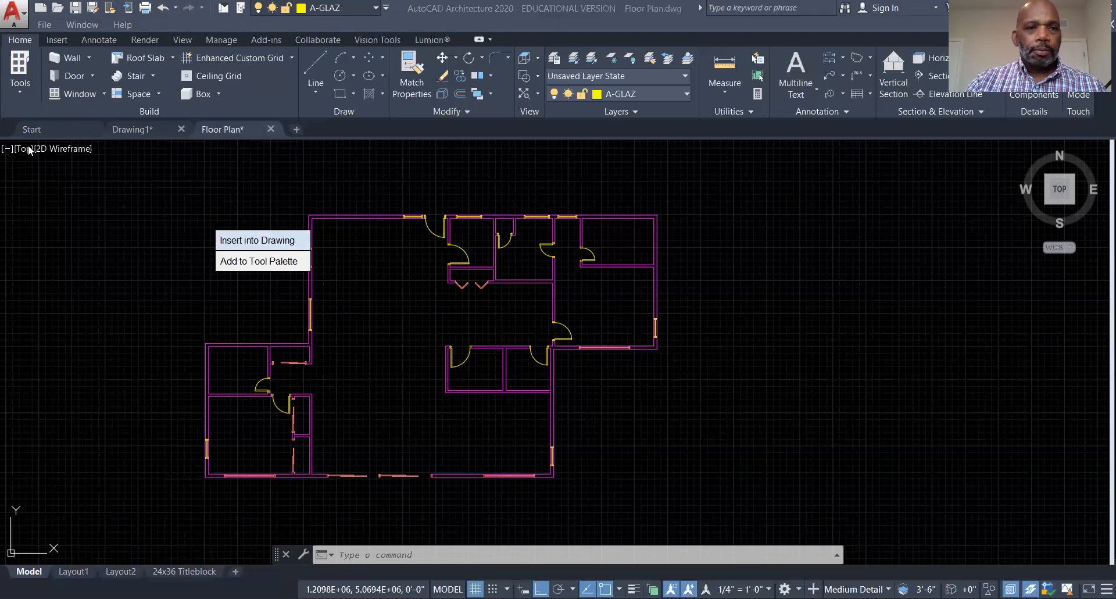
click(226, 246)
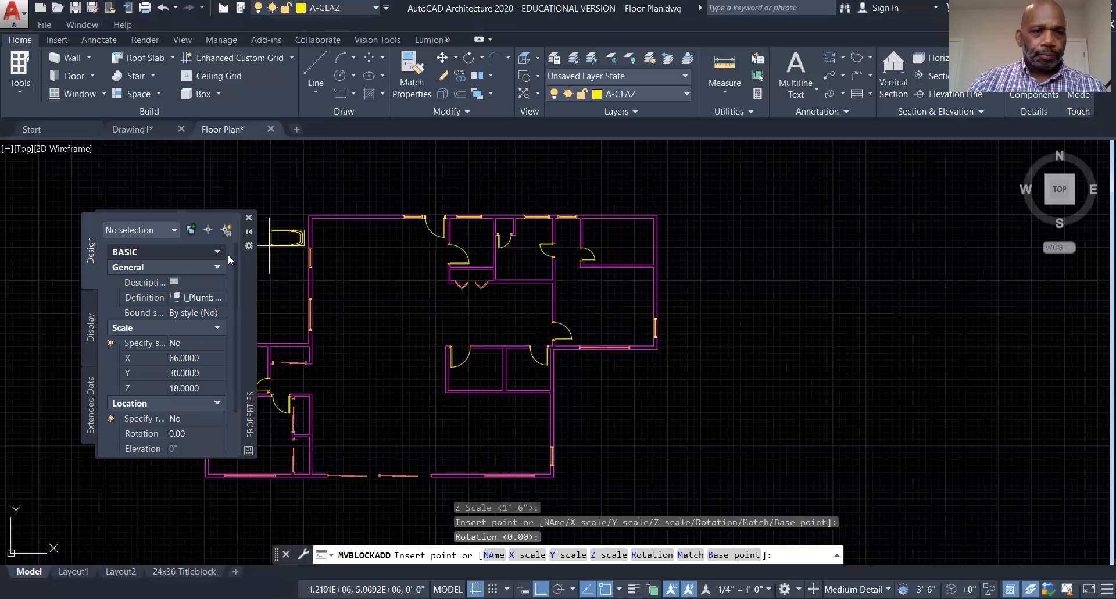
click(248, 218)
scroll(225, 393, up, 2)
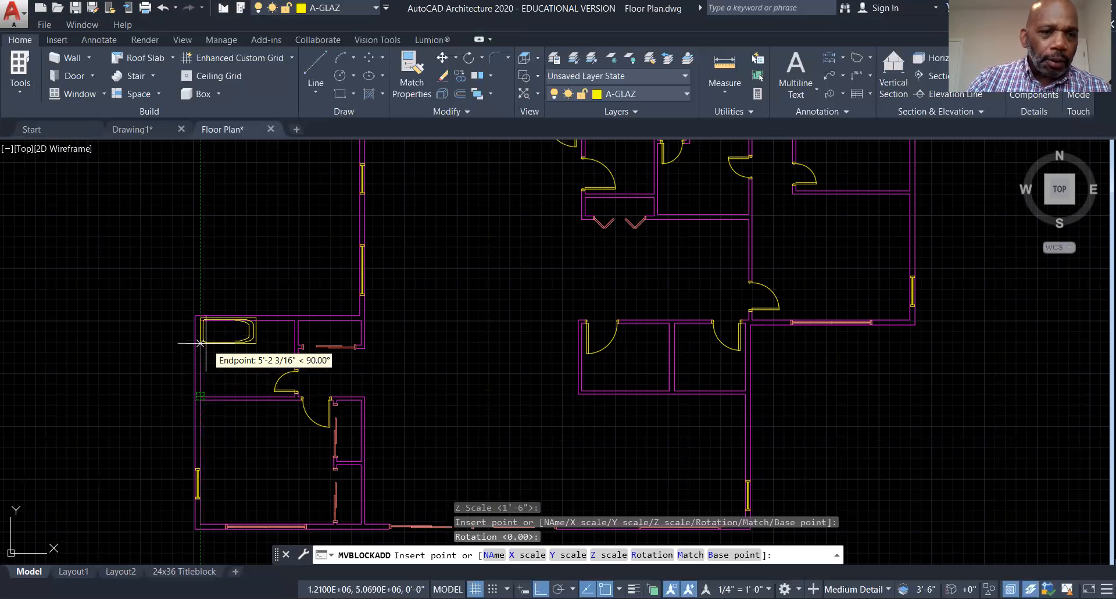
click(200, 399)
key(Escape)
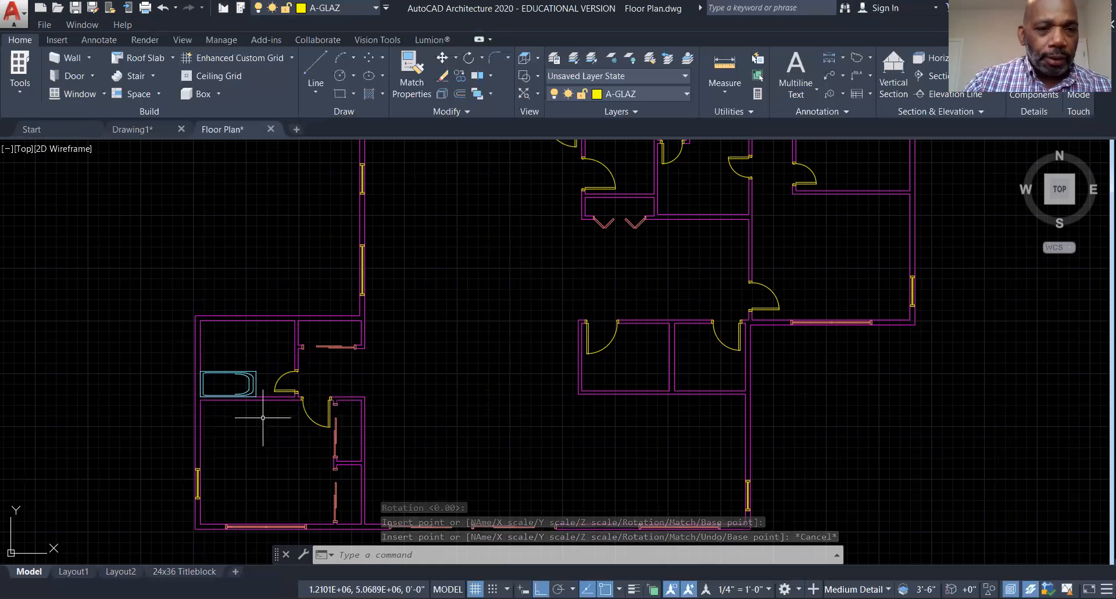
- Rotate the bathtub 270 degrees about its upper-right corner so its long side runs vertically
scroll(263, 402, up, 5)
scroll(250, 414, down, 4)
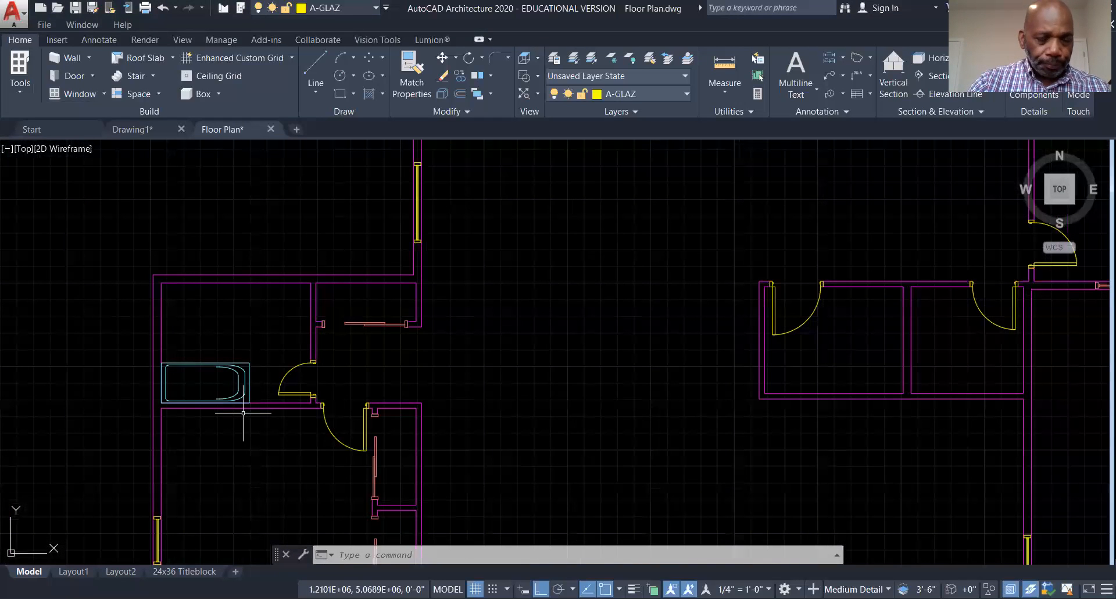
click(468, 58)
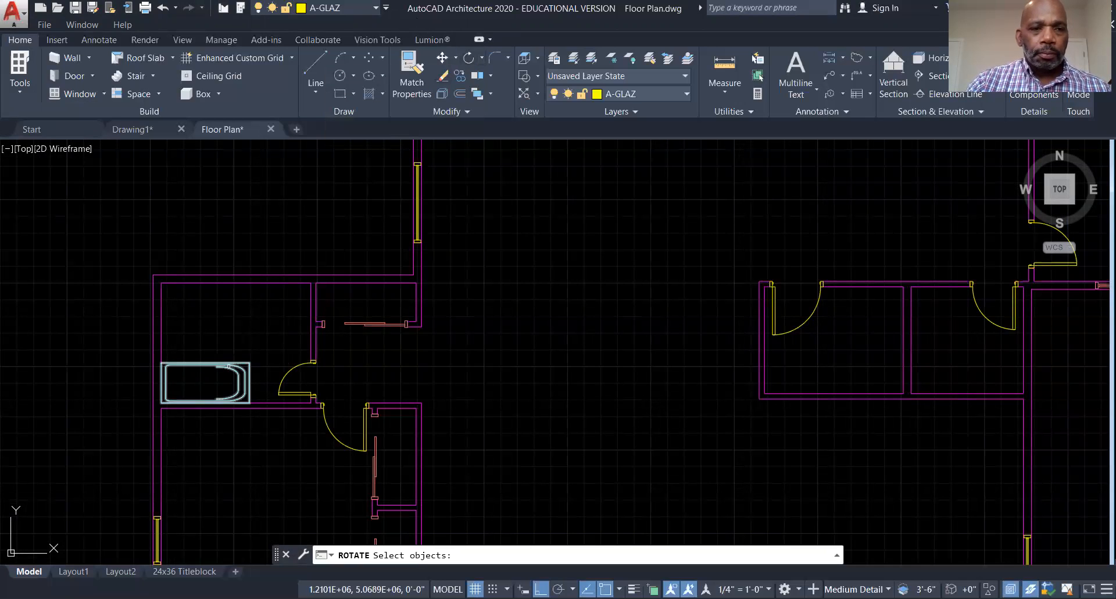
click(229, 366)
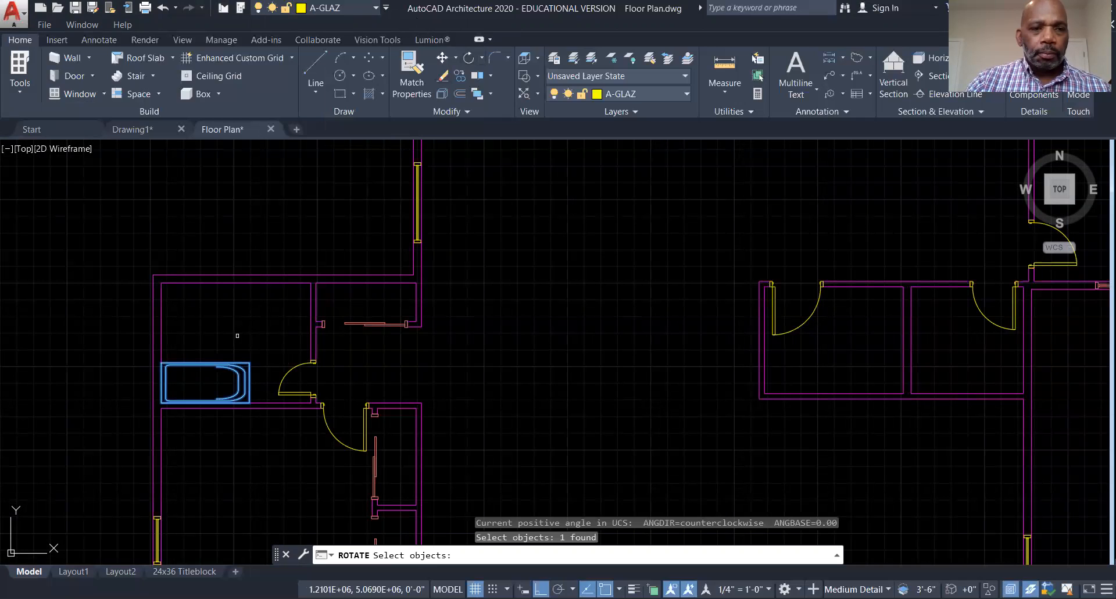
key(Return)
click(250, 363)
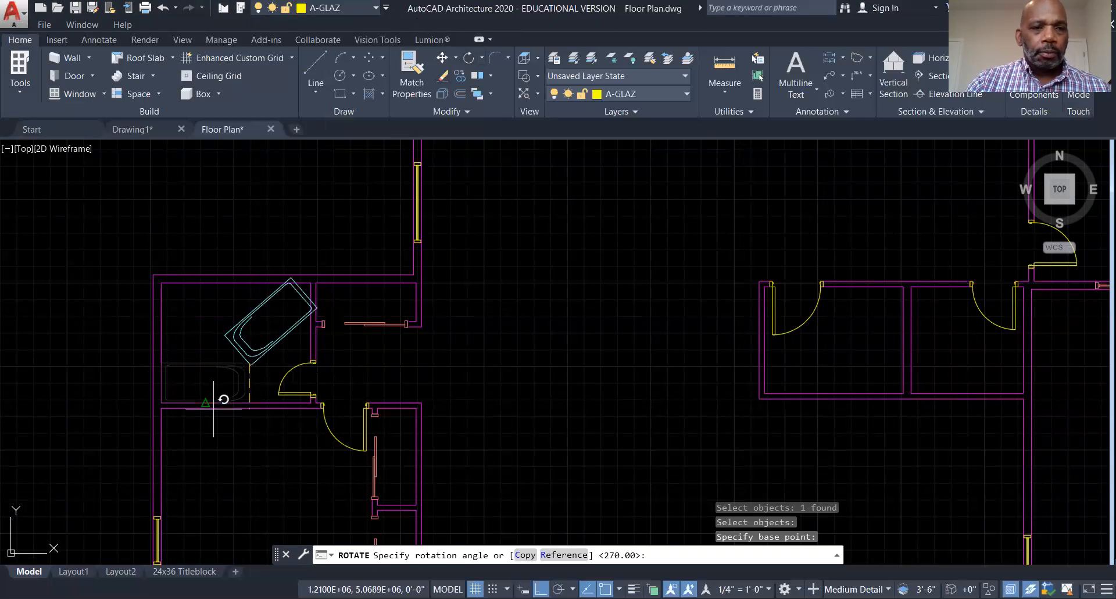
click(211, 463)
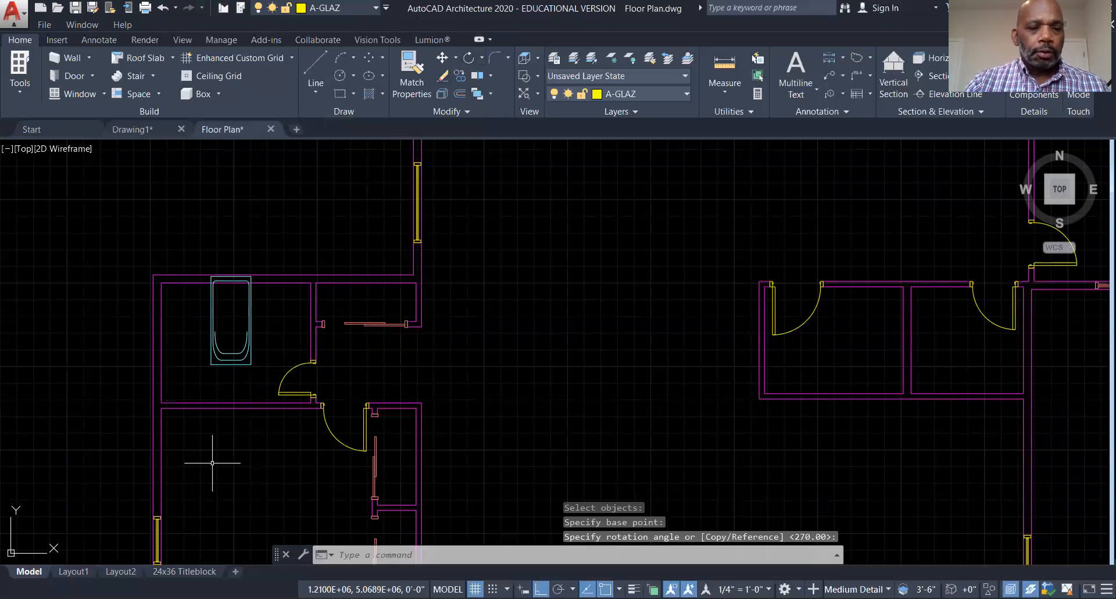
- Move the bathtub by its lower-left corner to the lower-left inner corner of the bathroom
click(442, 57)
scroll(236, 374, up, 4)
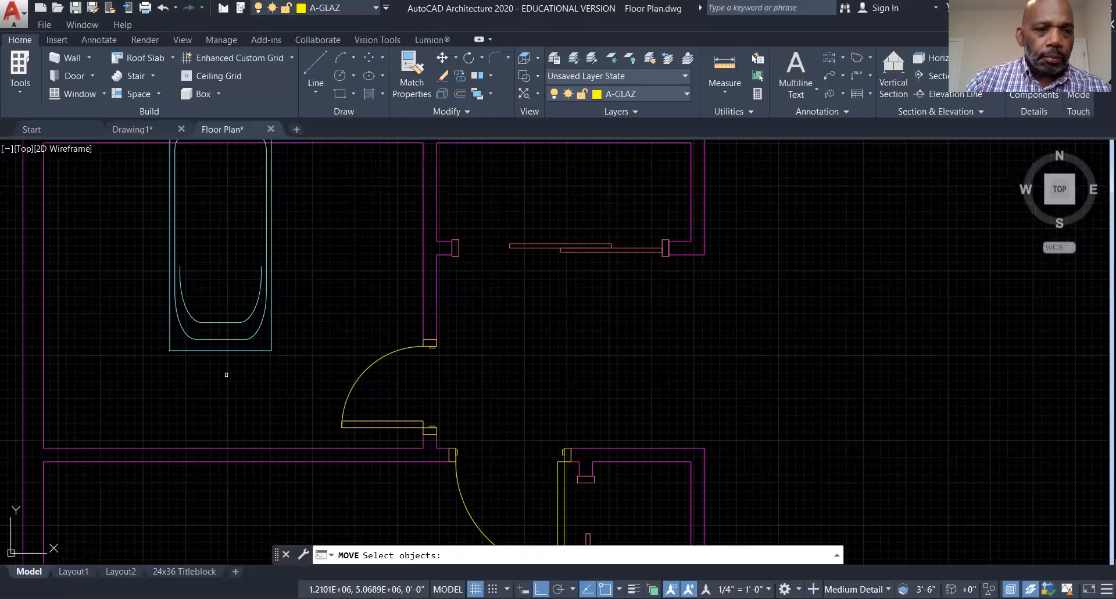
click(187, 350)
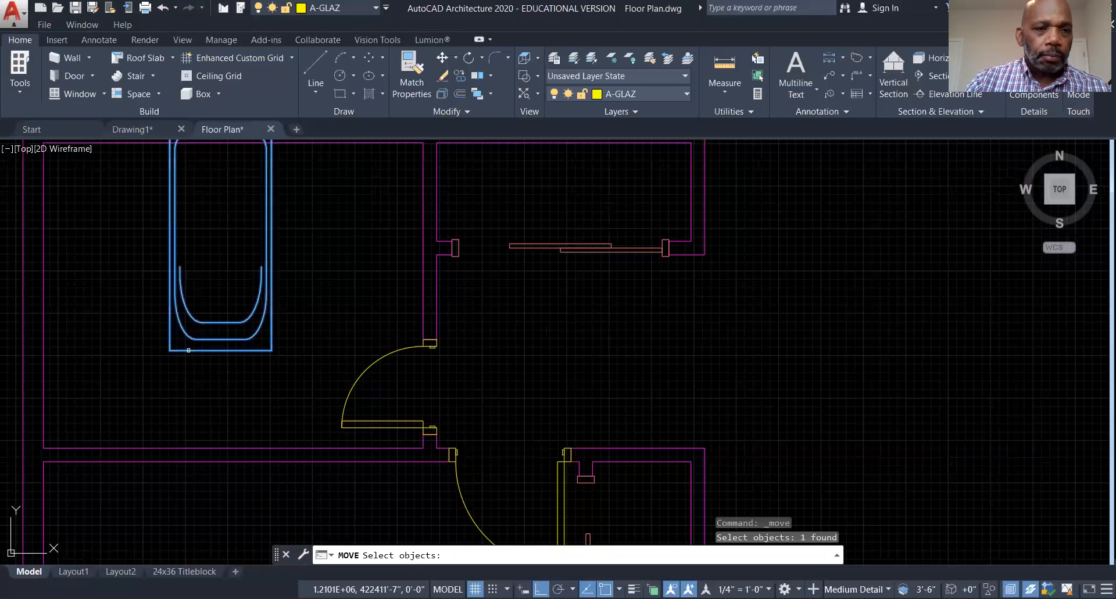
key(Return)
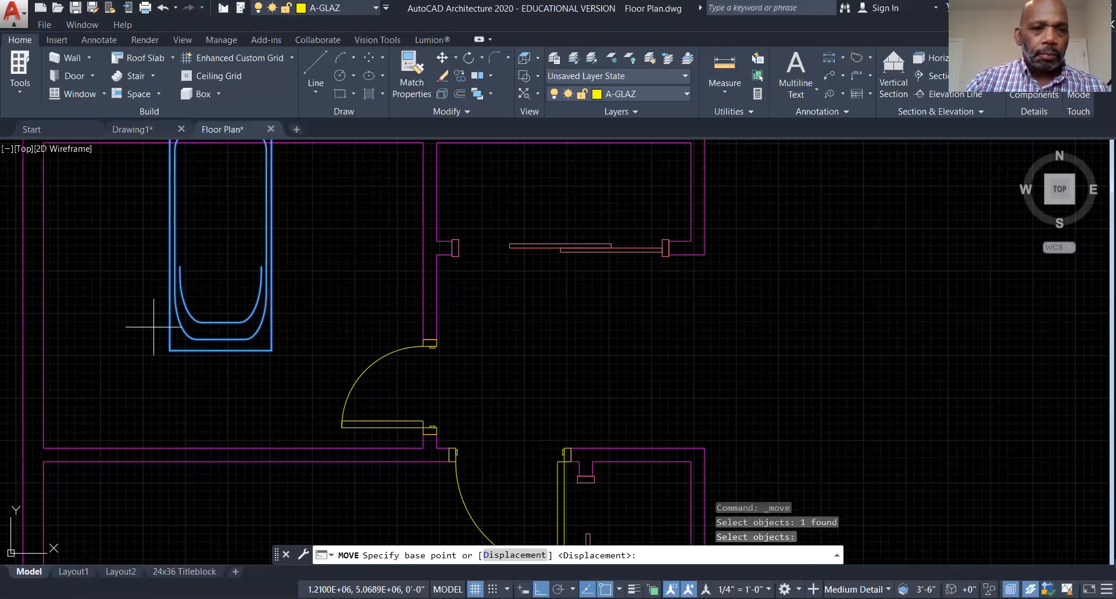
click(169, 351)
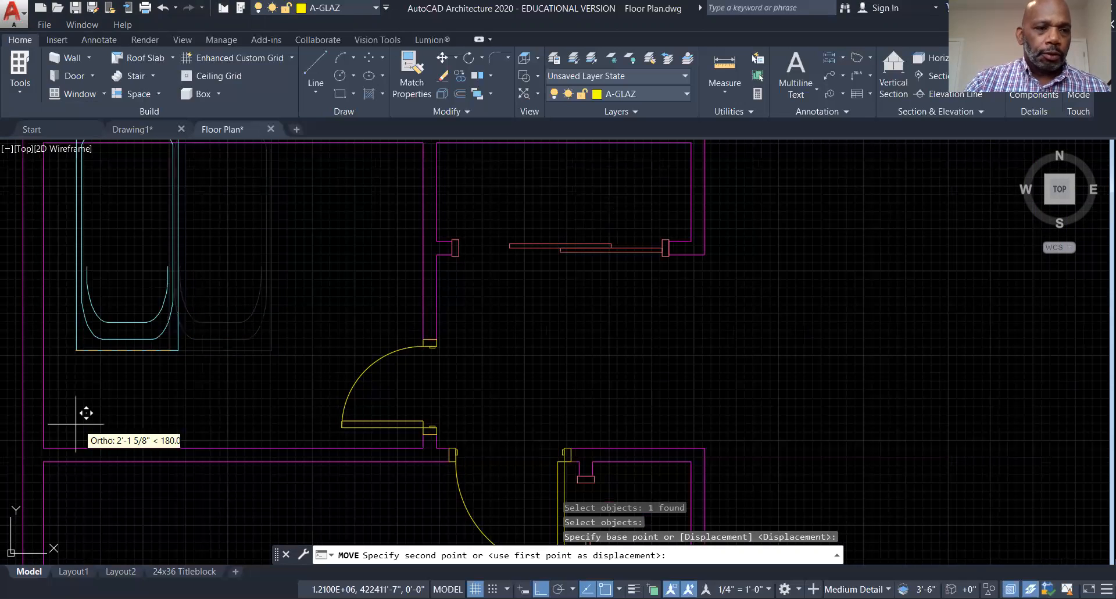
click(43, 448)
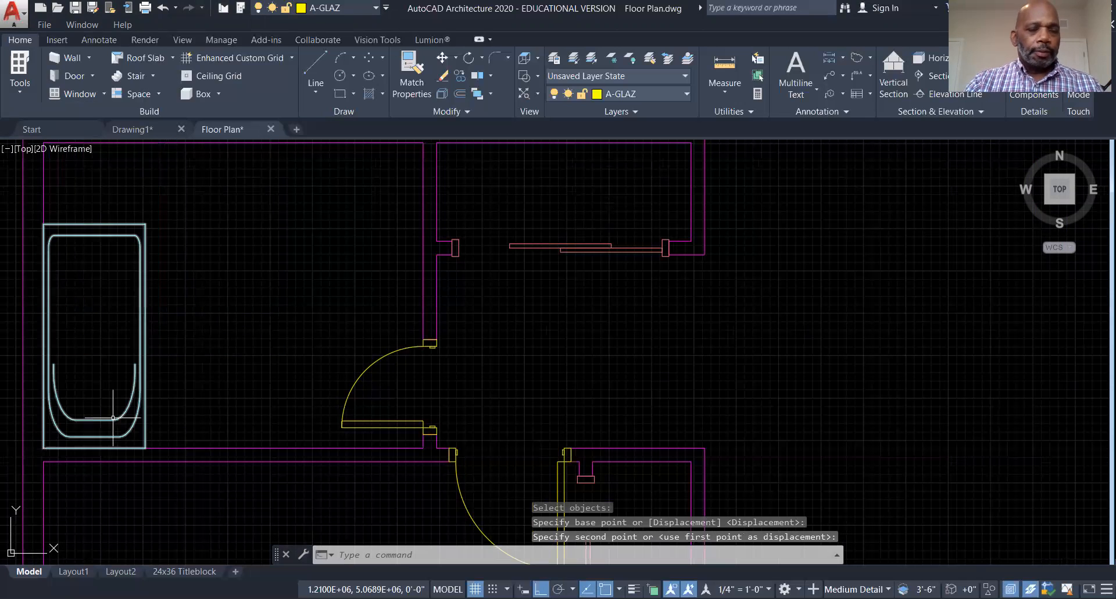
- Change the colour of the P-Flor-Fixt layer to yellow in the layer properties
scroll(125, 418, down, 4)
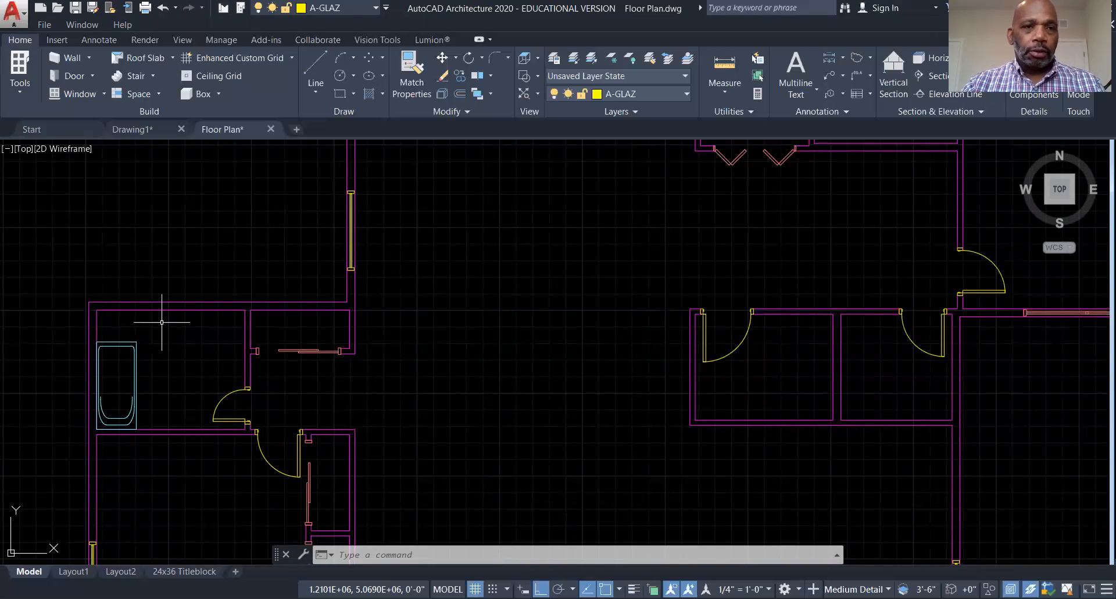
click(562, 61)
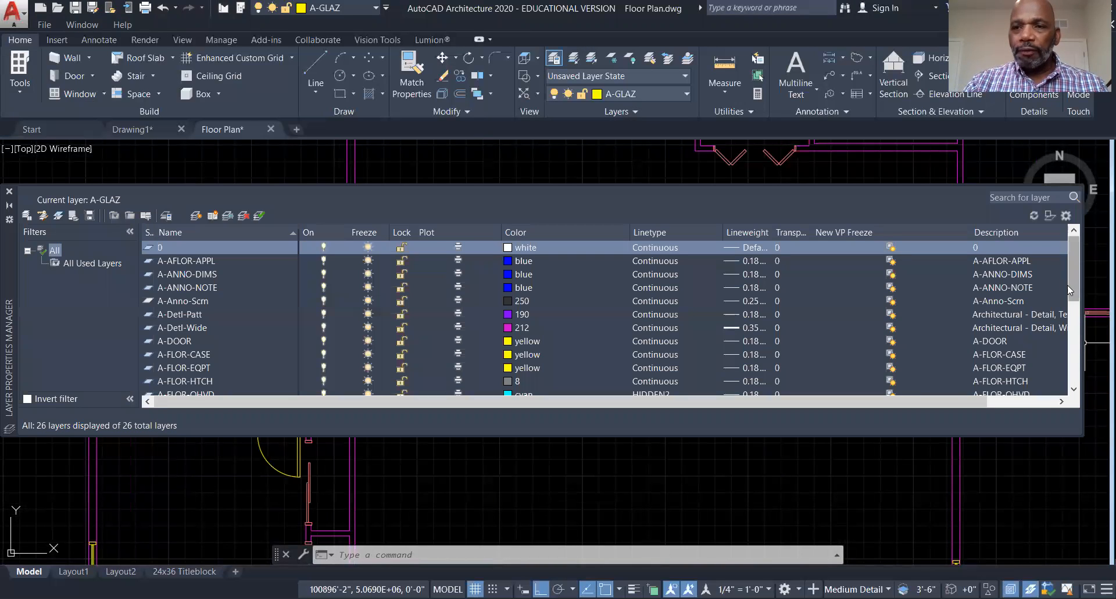
drag(1071, 288, 1060, 378)
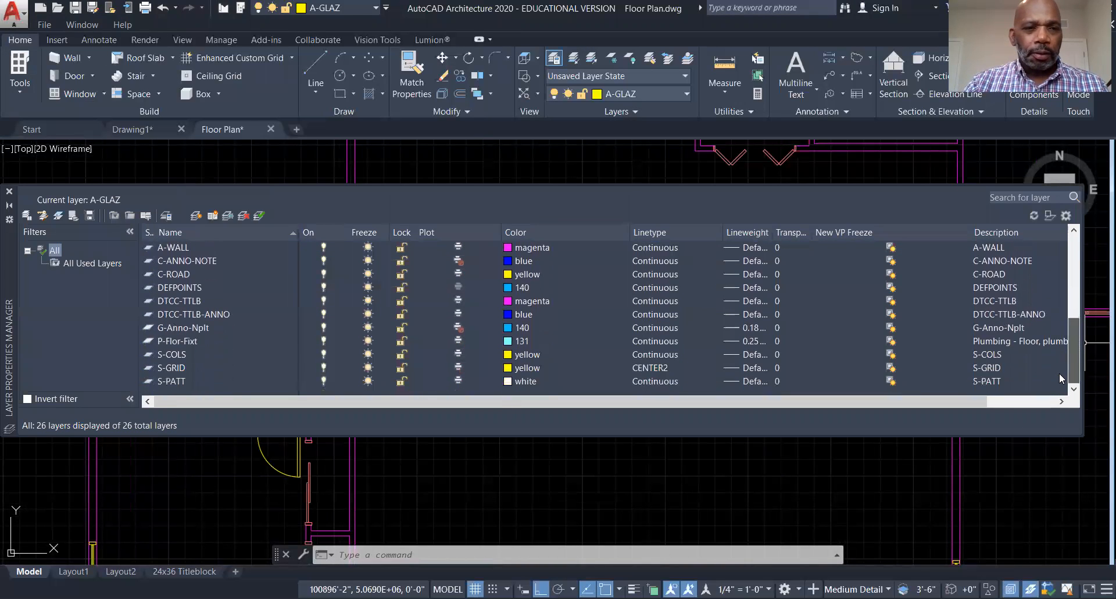
click(186, 341)
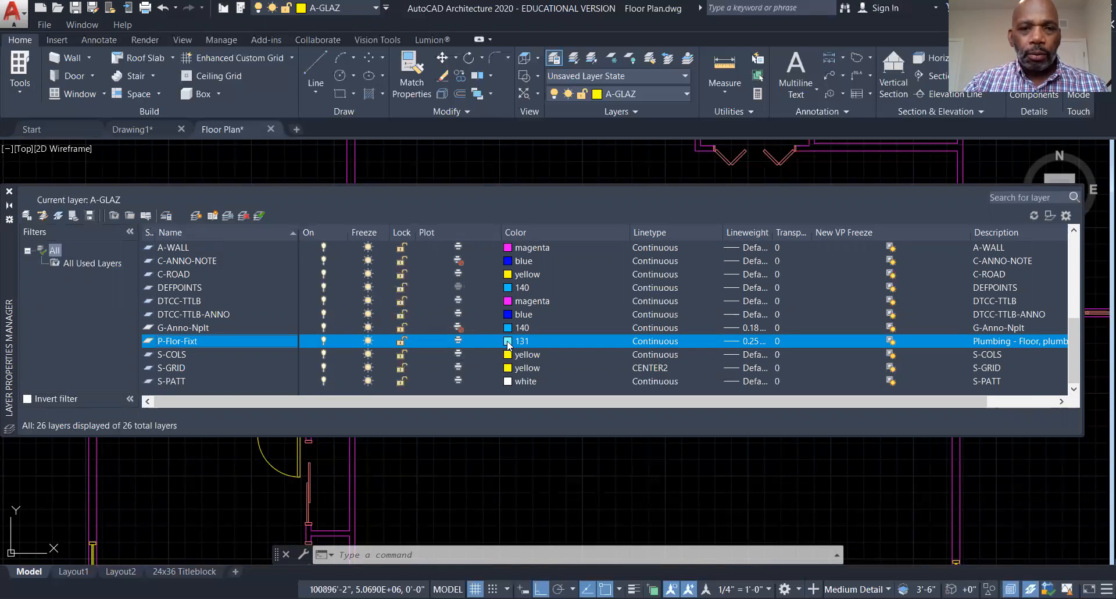
click(508, 343)
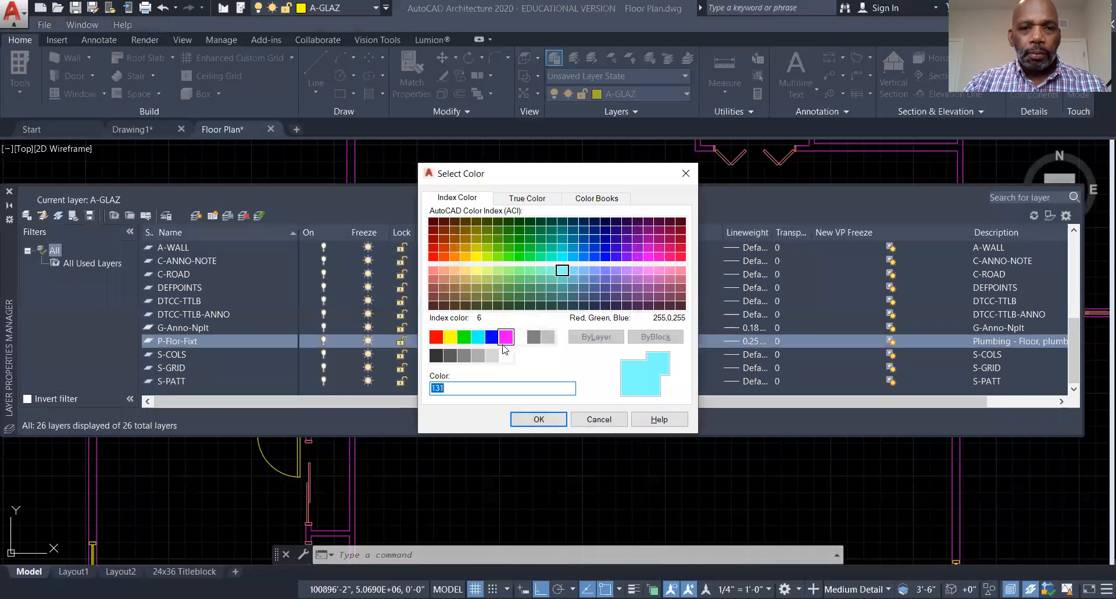
click(451, 338)
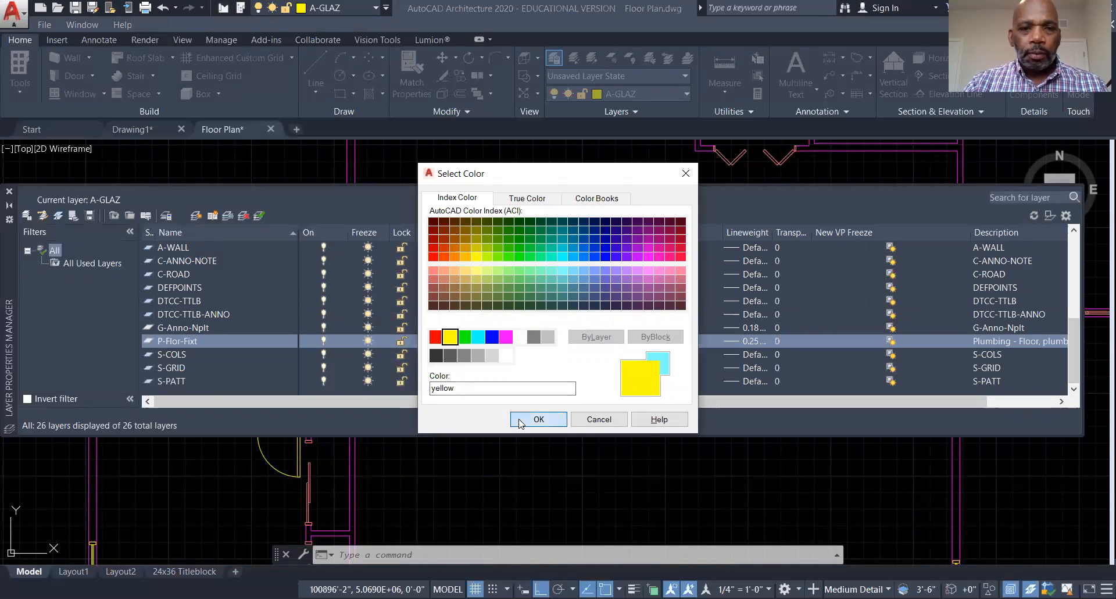
click(538, 419)
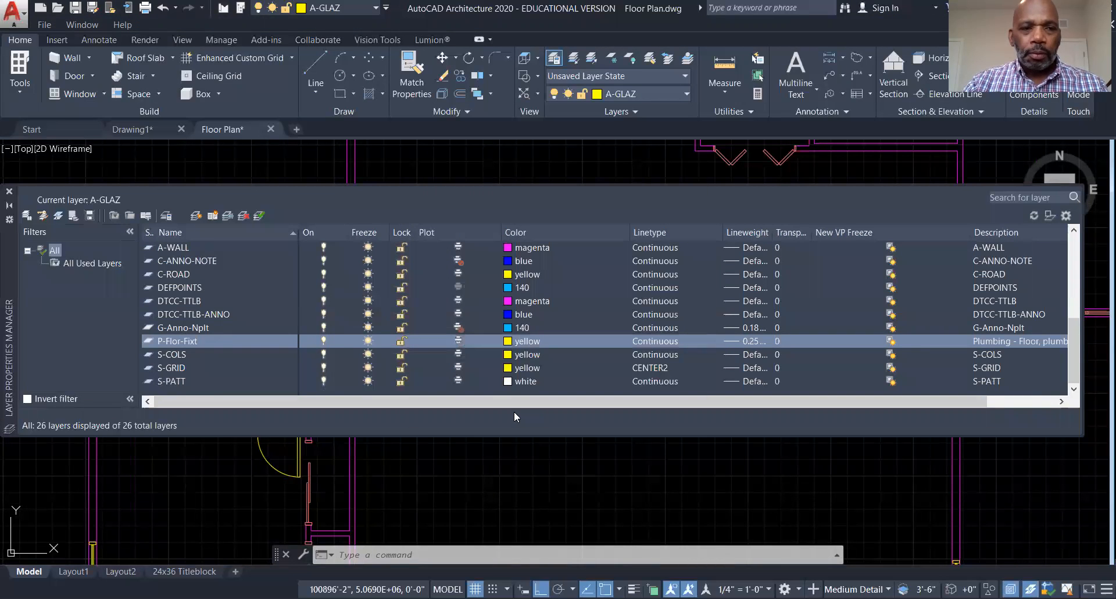
click(9, 194)
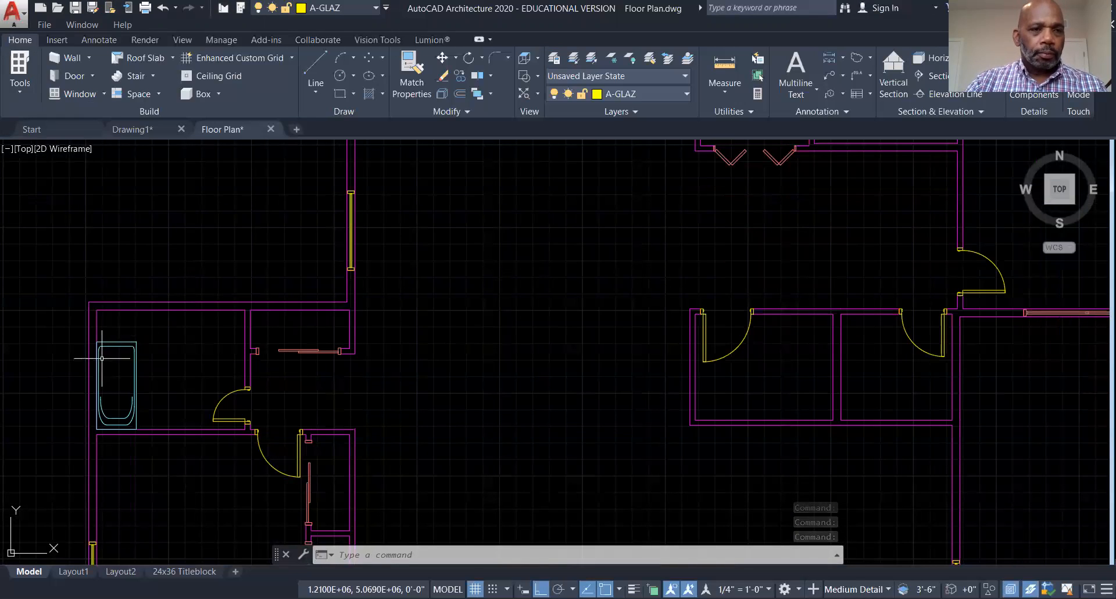
- Inspect the bathtub's properties to check its layer and colour, and clear the selection
scroll(117, 370, up, 2)
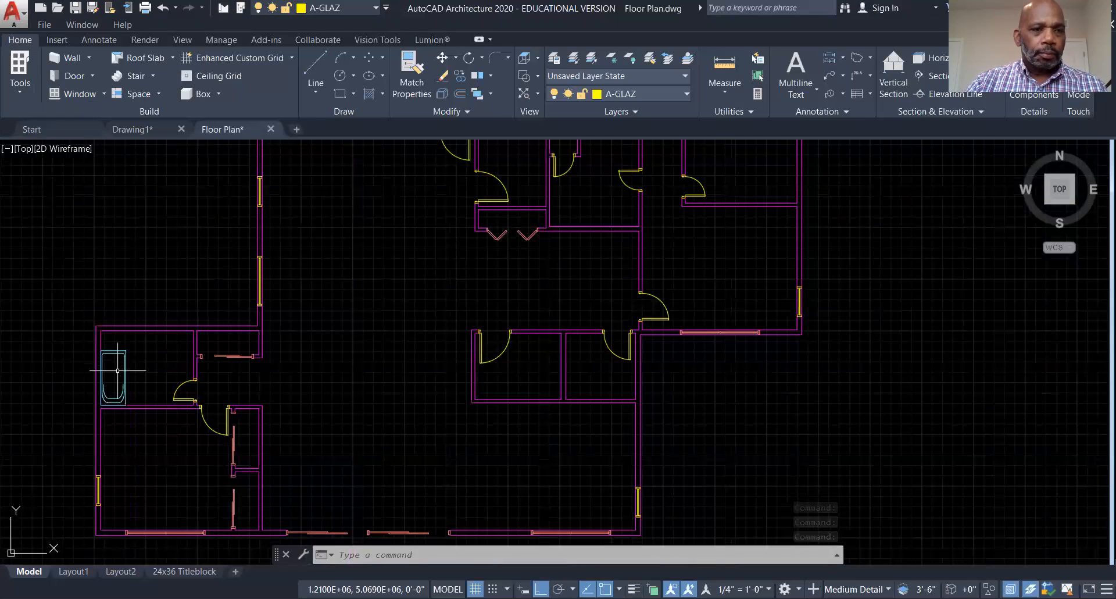
click(120, 399)
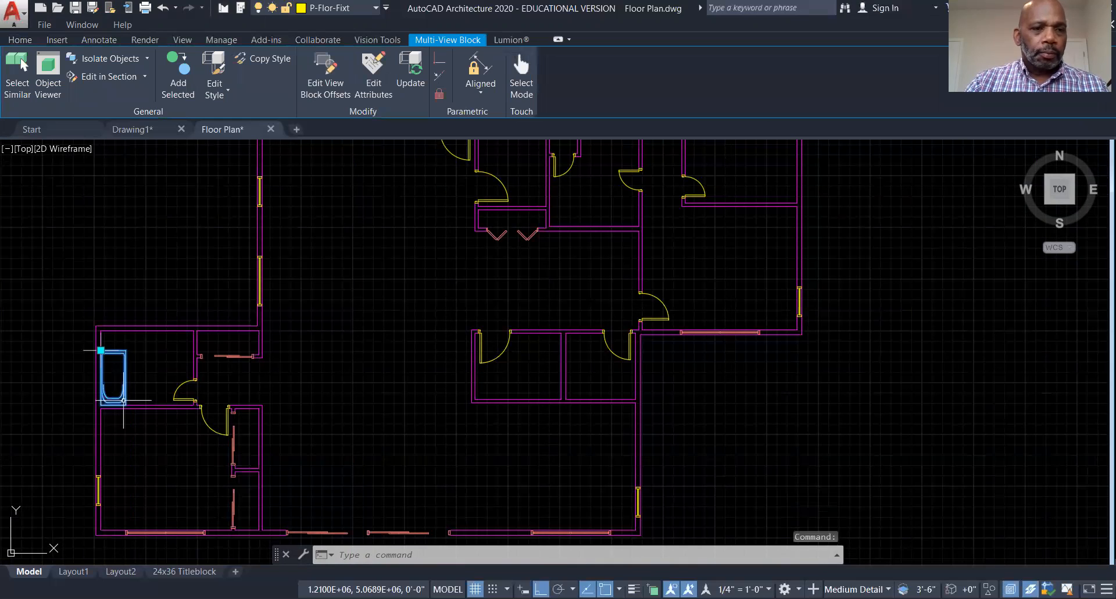
right_click(122, 353)
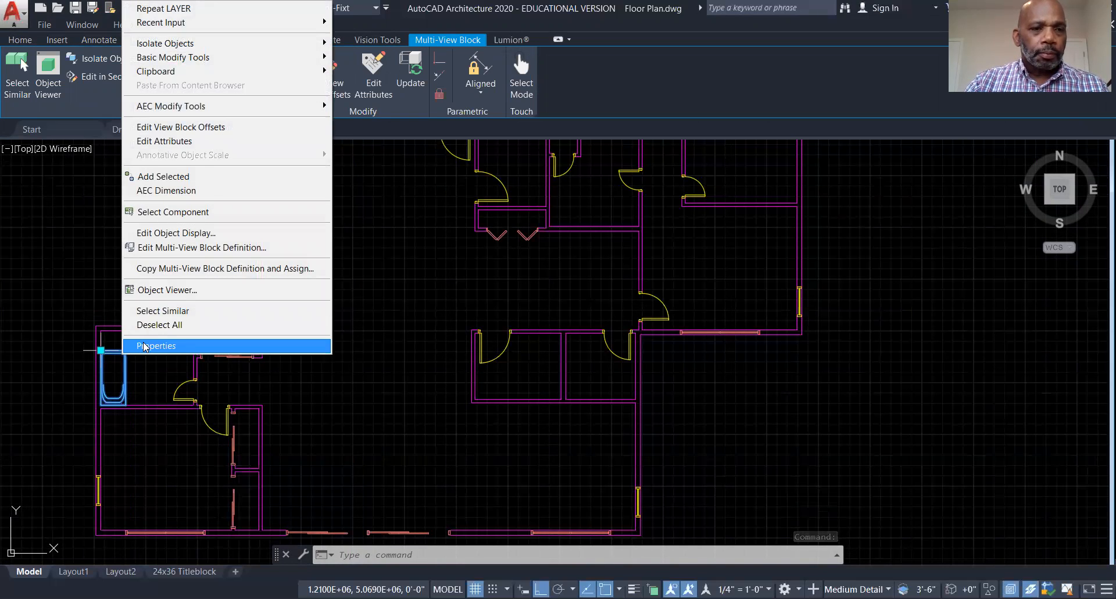
click(143, 346)
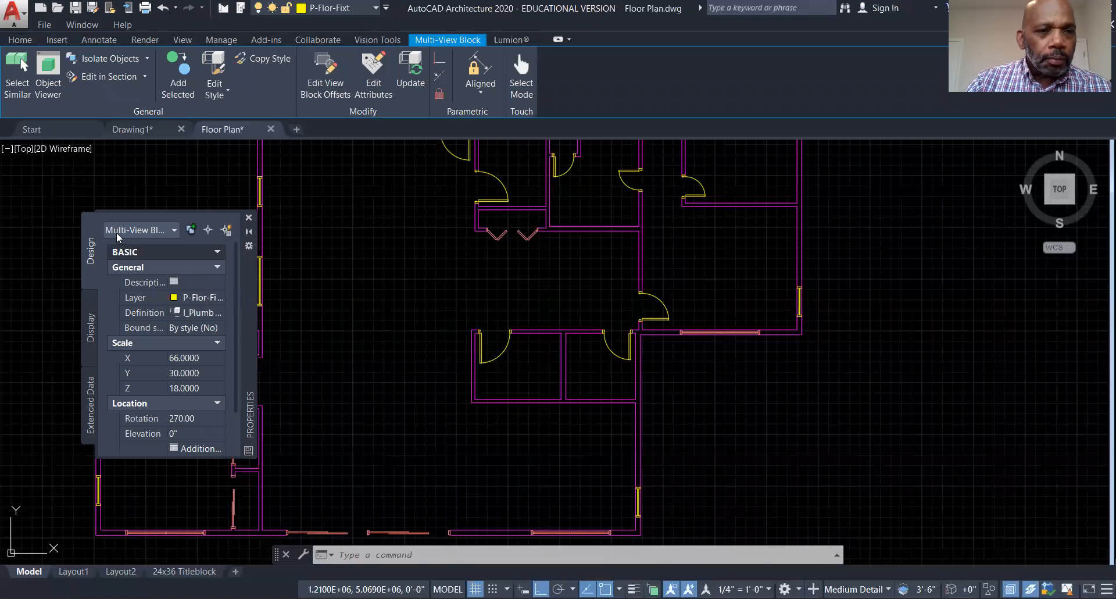
click(247, 218)
key(Escape)
key(Escape)
key(Escape)
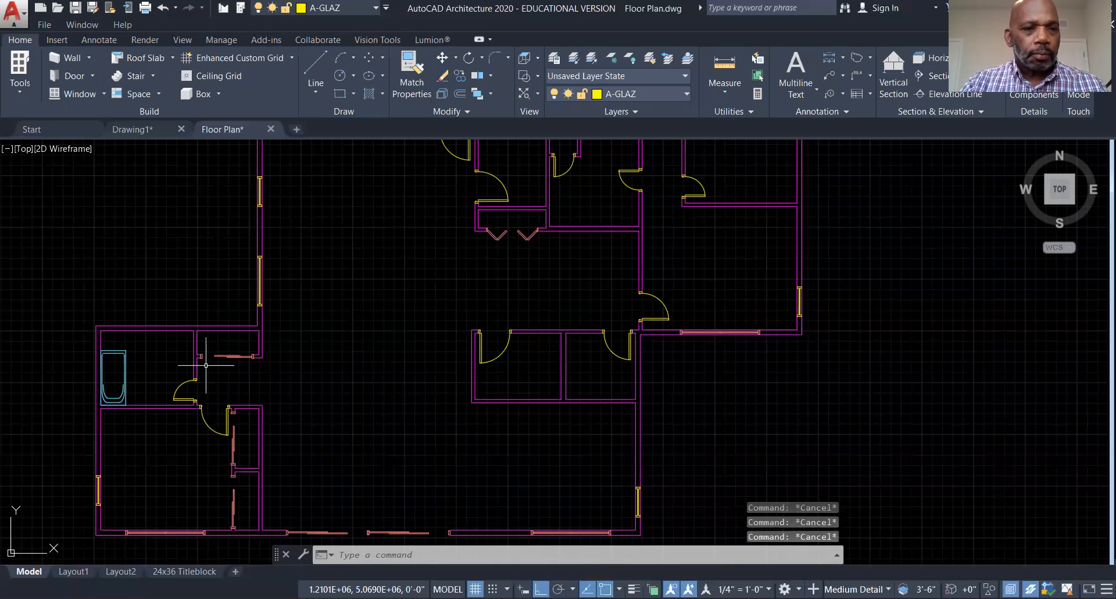
- Regenerate the drawing with REGEN to refresh the fixture's display colour
text(REGEN)
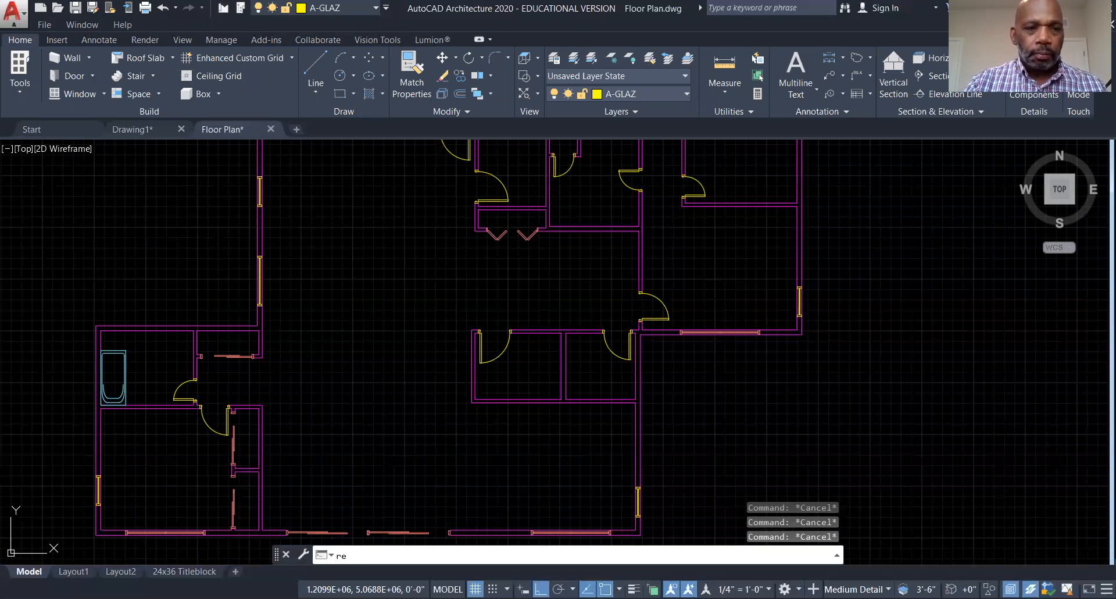
key(Return)
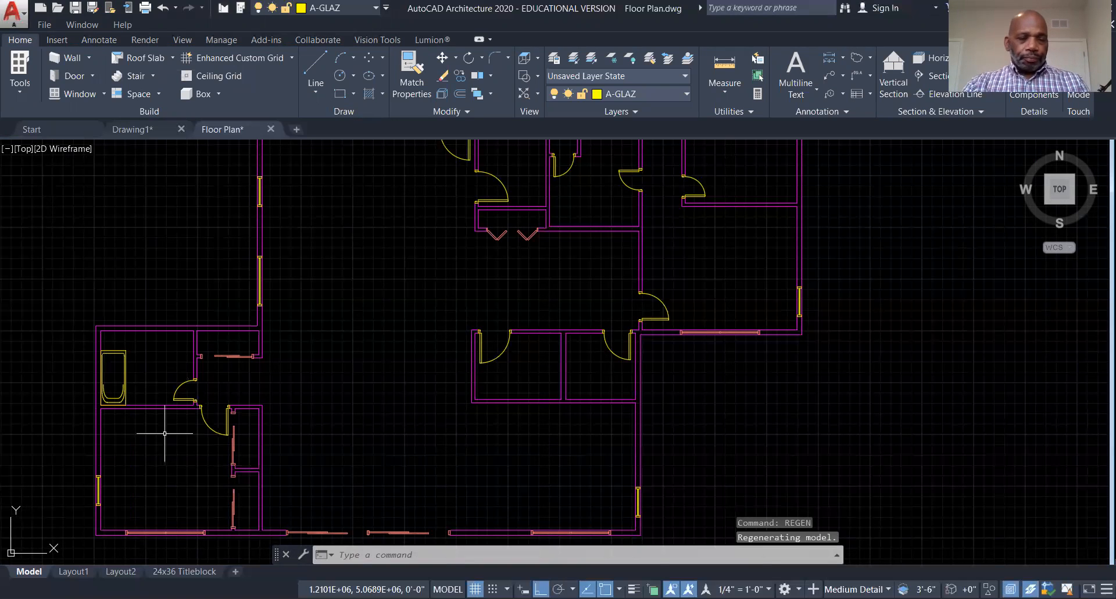
- Make A-WALL the current layer and start a new wall with its width set to 4"
scroll(74, 400, up, 4)
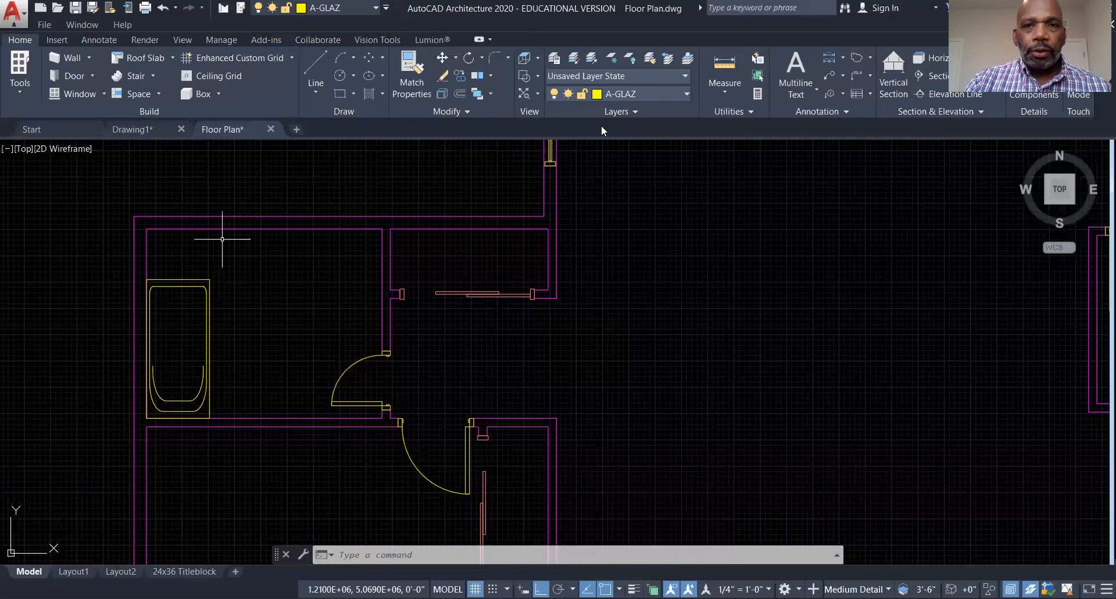
click(680, 85)
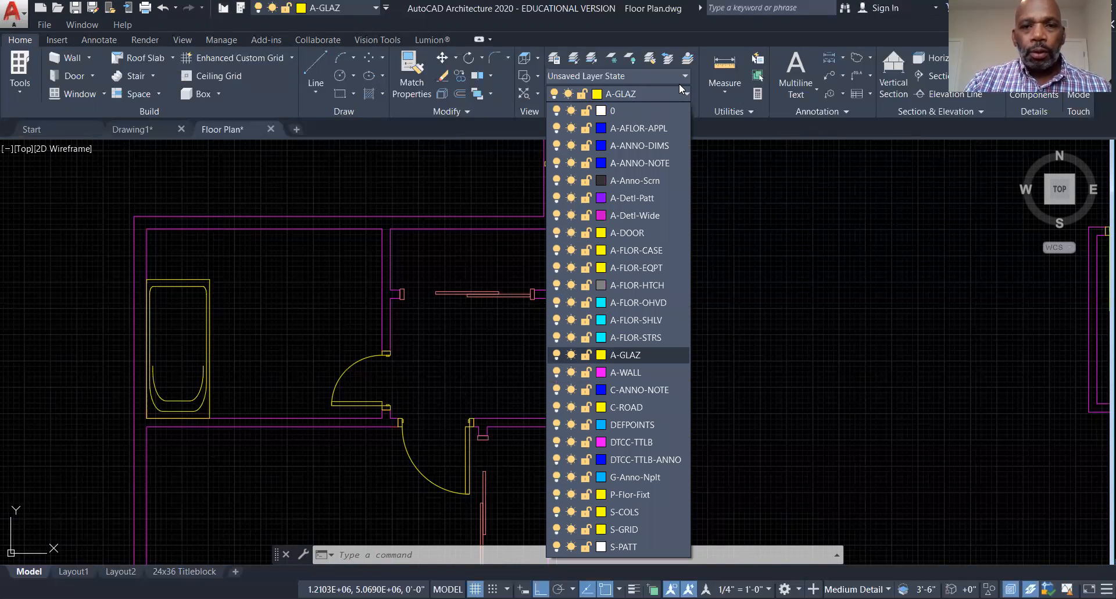
click(628, 372)
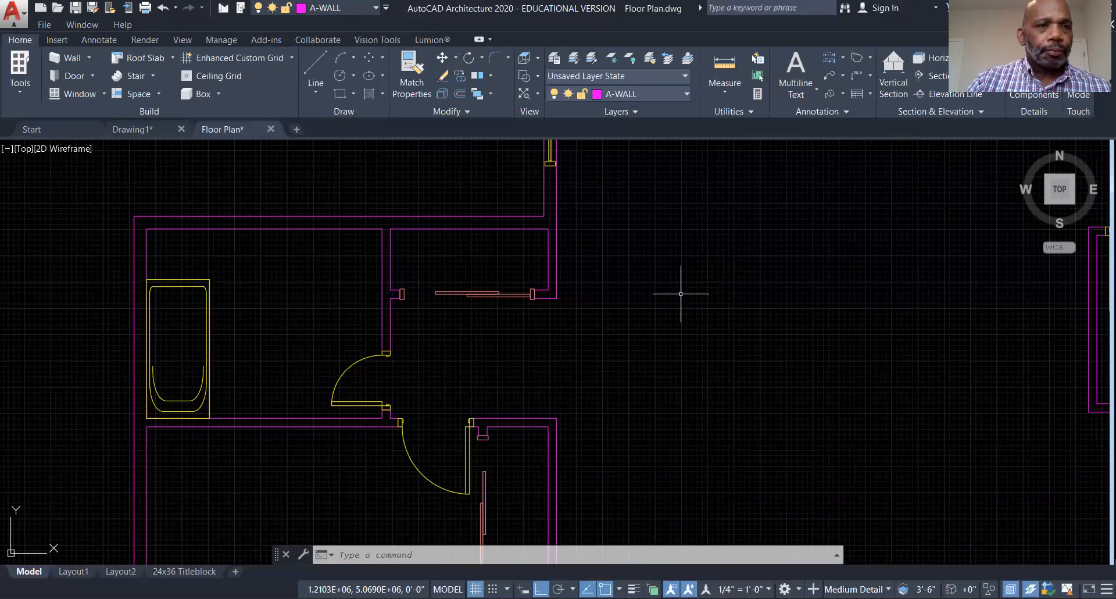
click(57, 61)
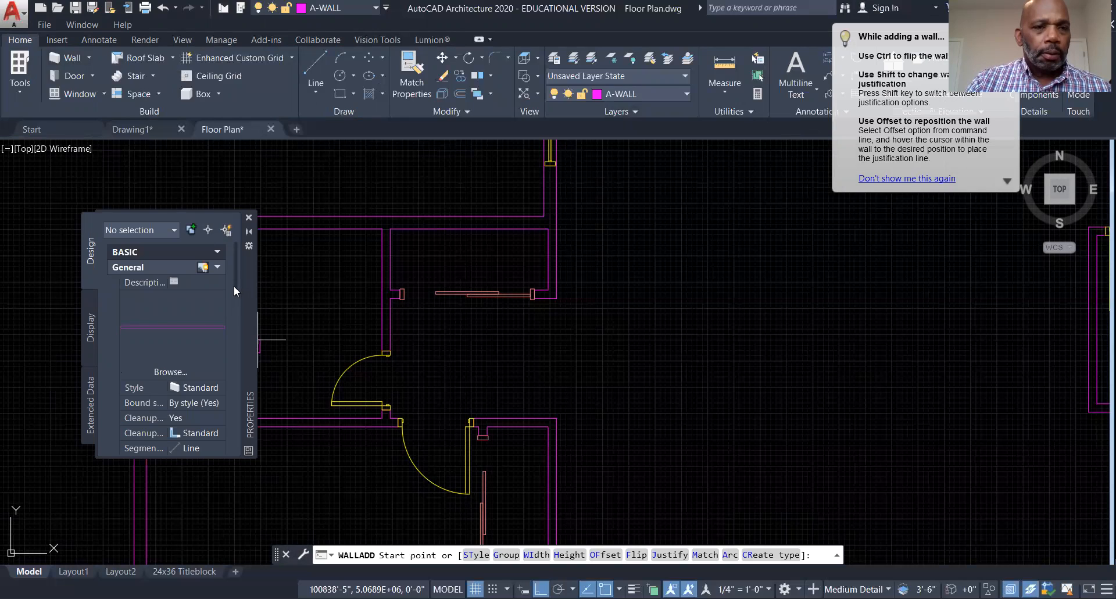
scroll(236, 319, down, 3)
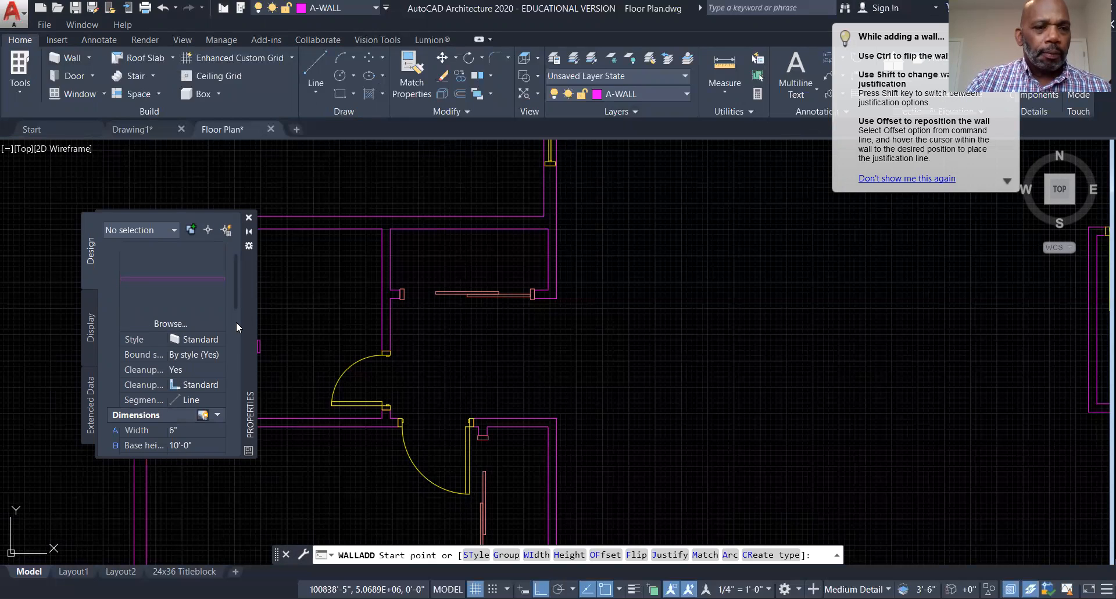
click(185, 429)
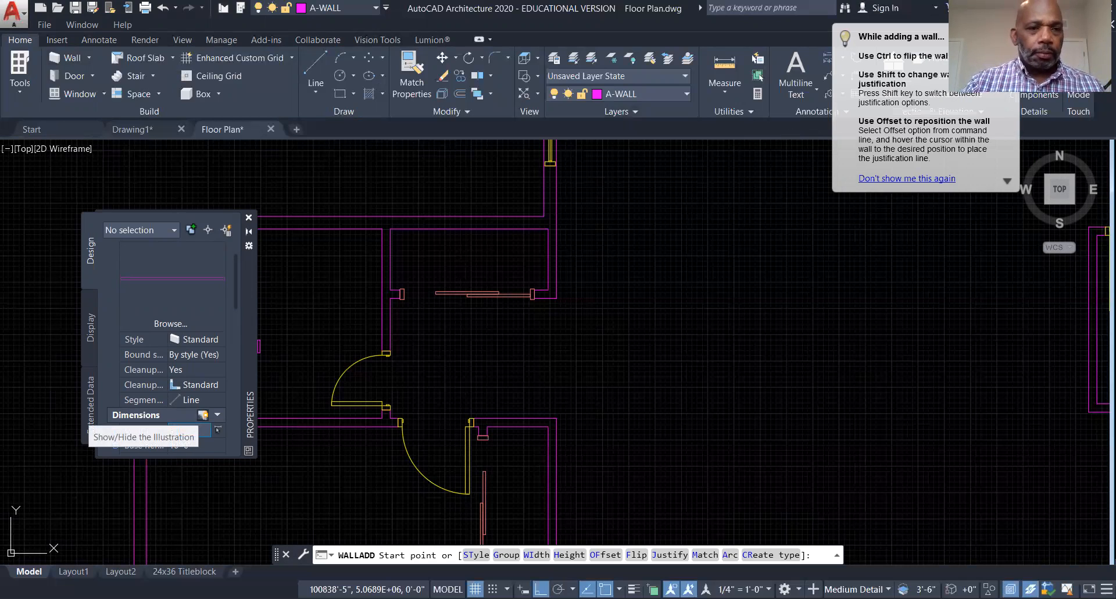
key(Return)
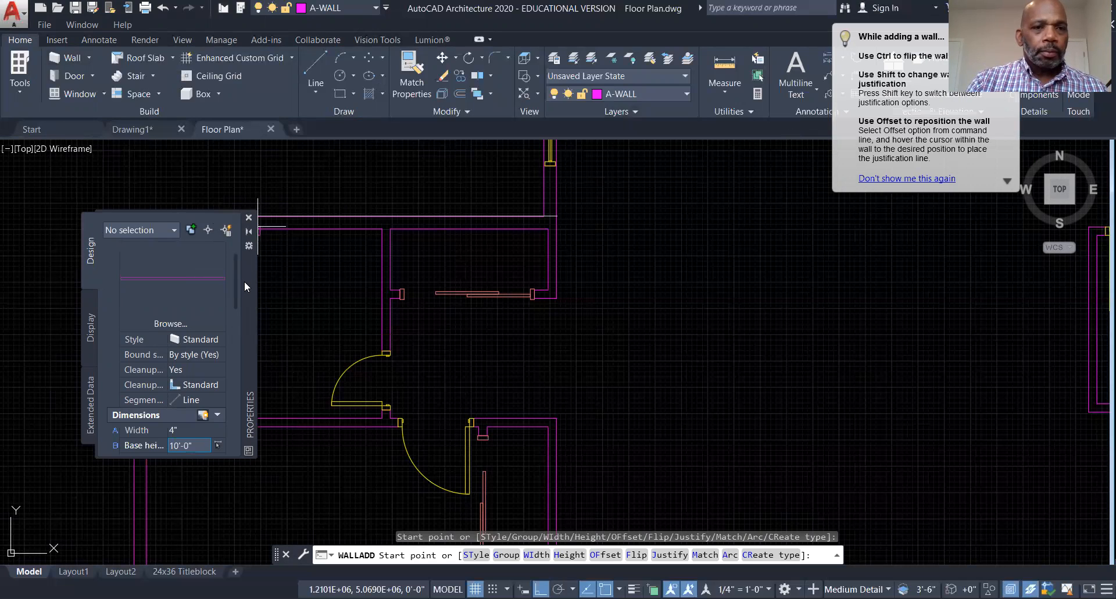
drag(248, 280, 842, 316)
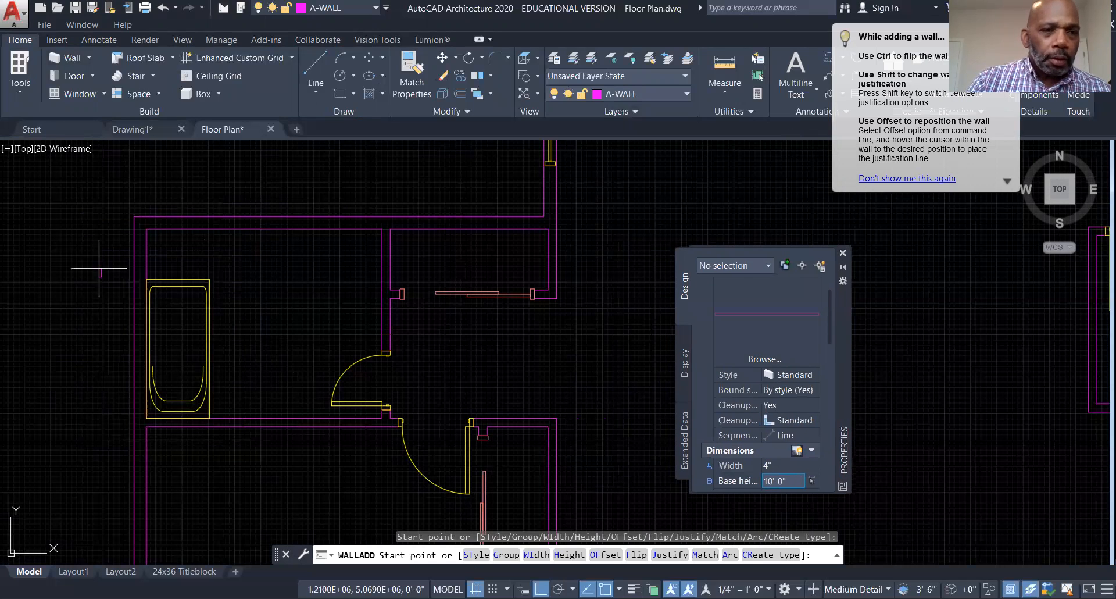
- Draw a flipped wall from the bathtub's upper-left corner 2'8" to the right, and continue it up to the bathroom's upper wall
click(148, 280)
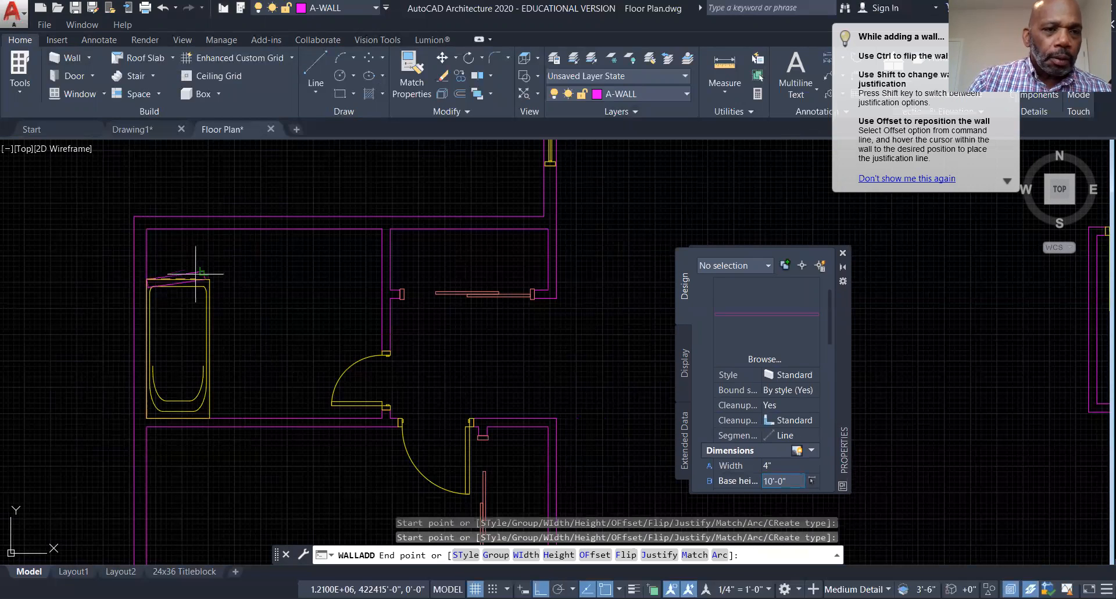
scroll(203, 285, up, 4)
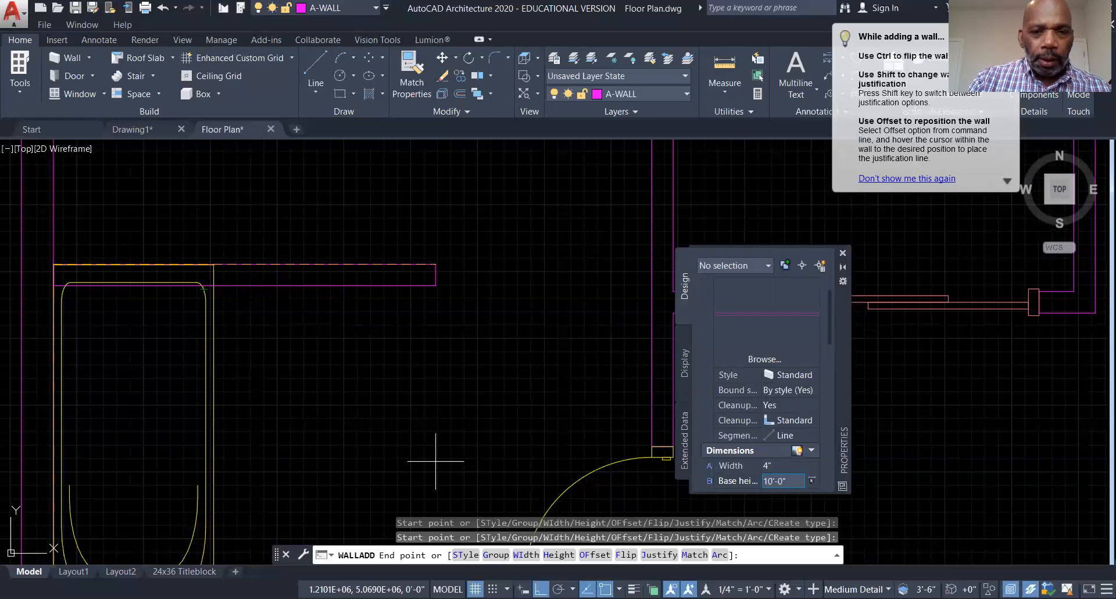
click(626, 555)
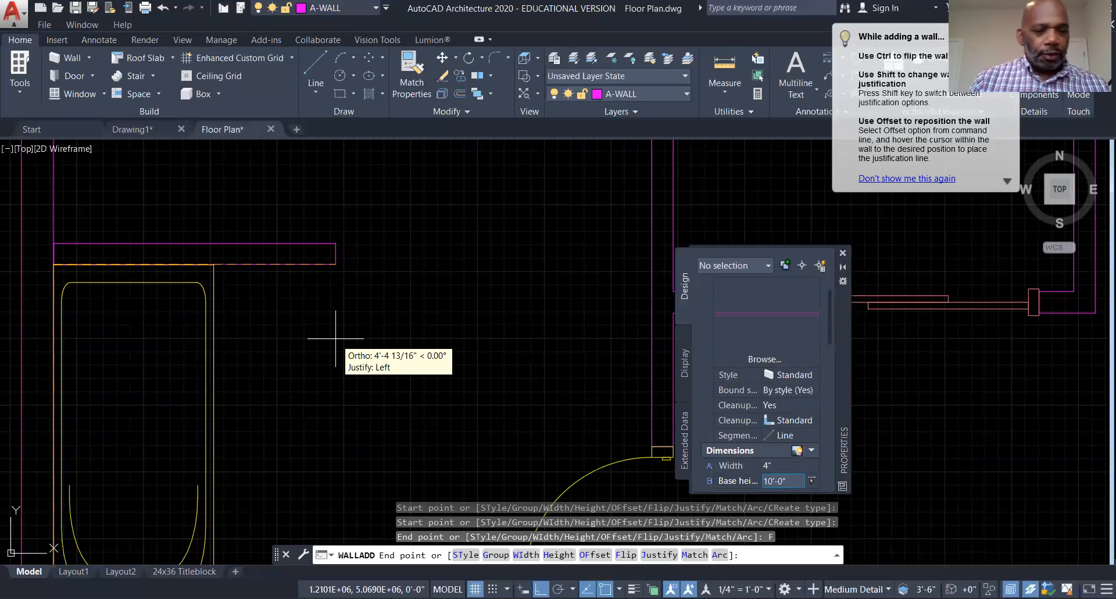
text(2'8)
key(Return)
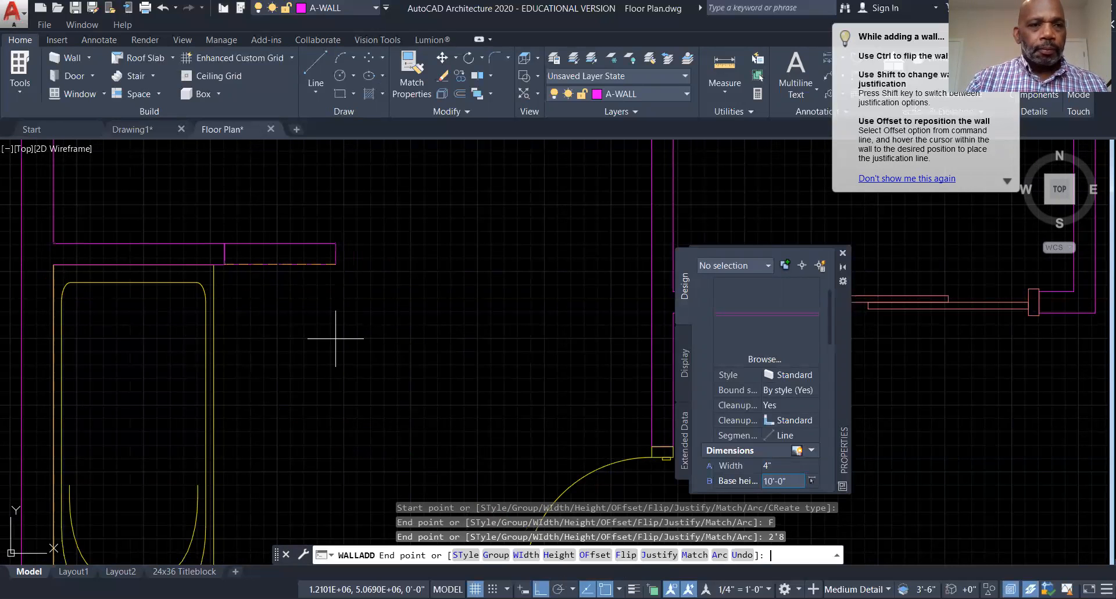
scroll(257, 217, down, 2)
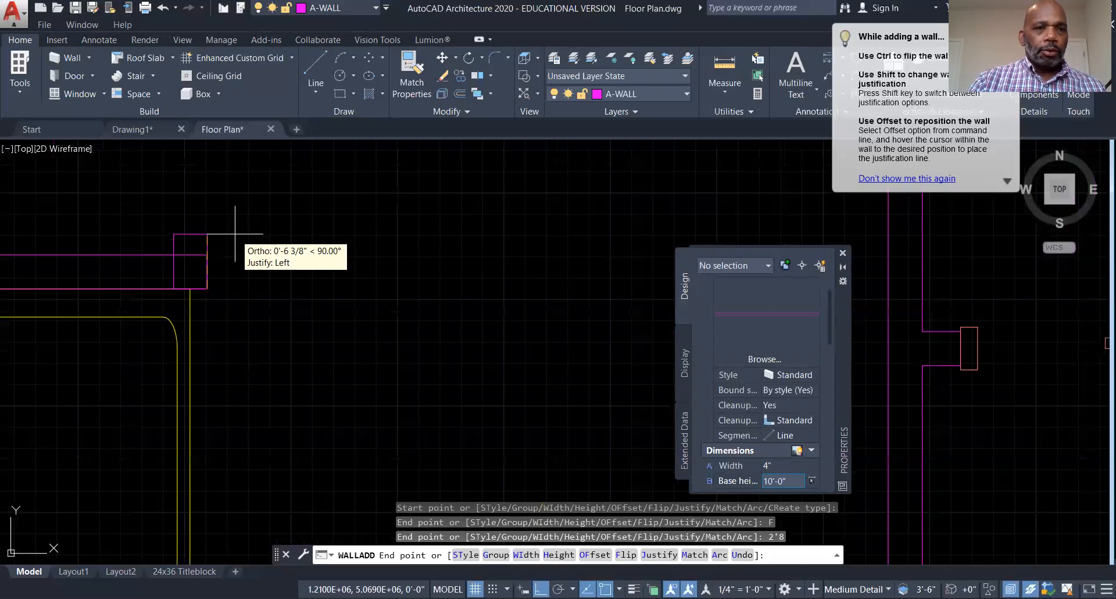
scroll(239, 237, down, 2)
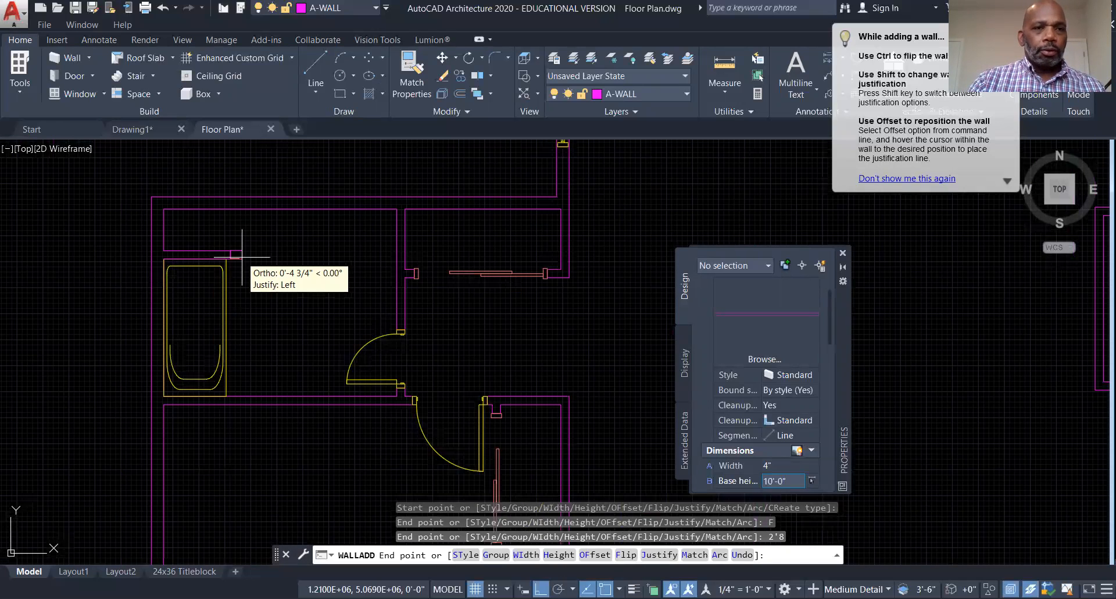
click(233, 198)
key(Escape)
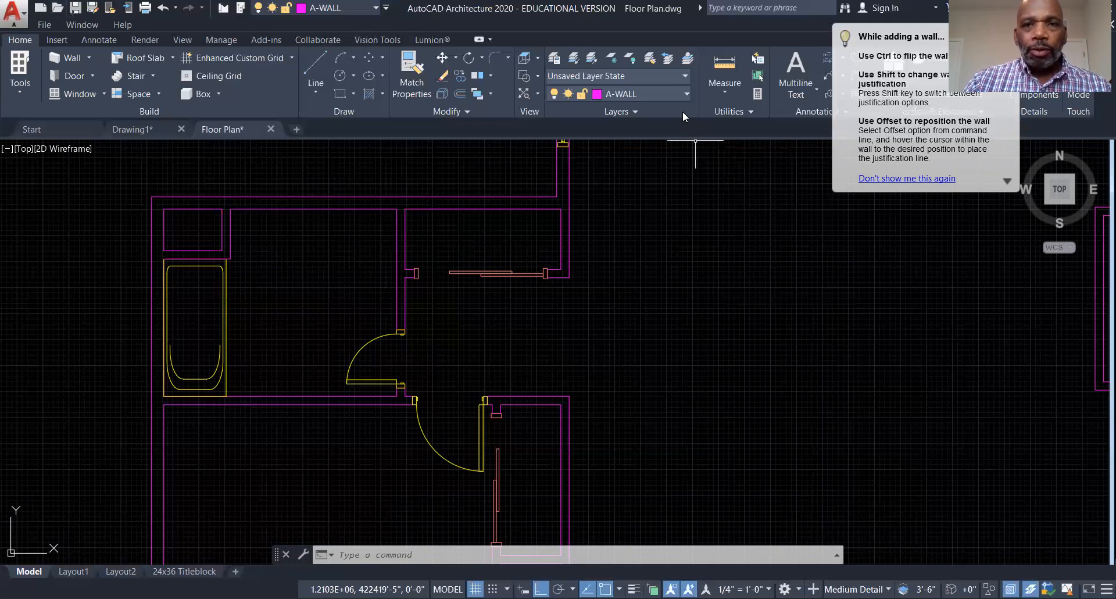
- On the A-FLOR-CASE layer, draw a 3'6" by 1'10" rectangular counter with lines in the bathroom's upper-right corner
click(686, 94)
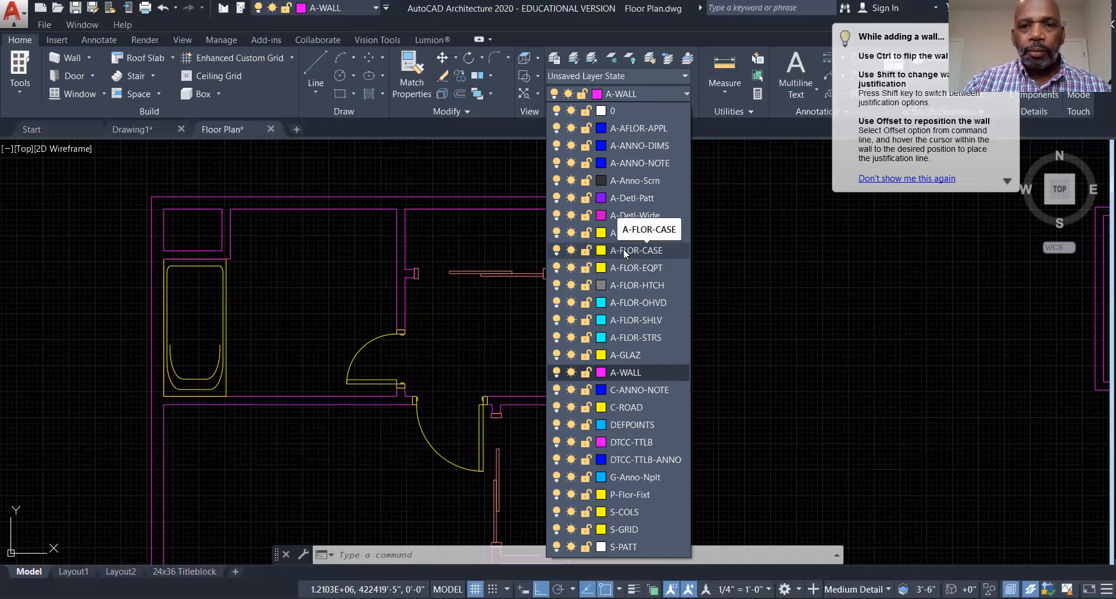
click(624, 250)
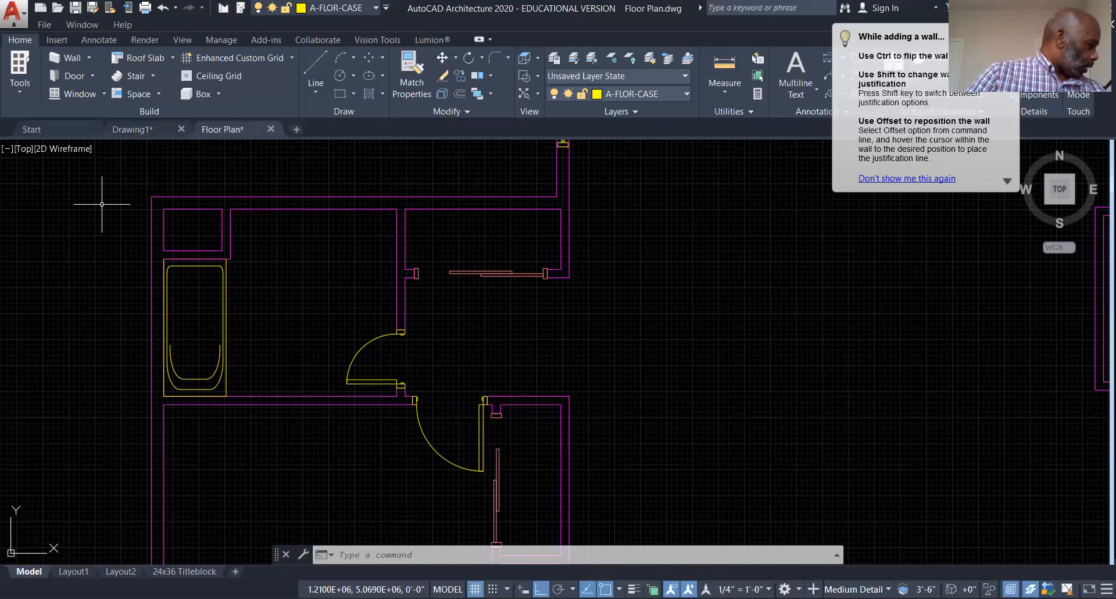
click(314, 67)
click(397, 210)
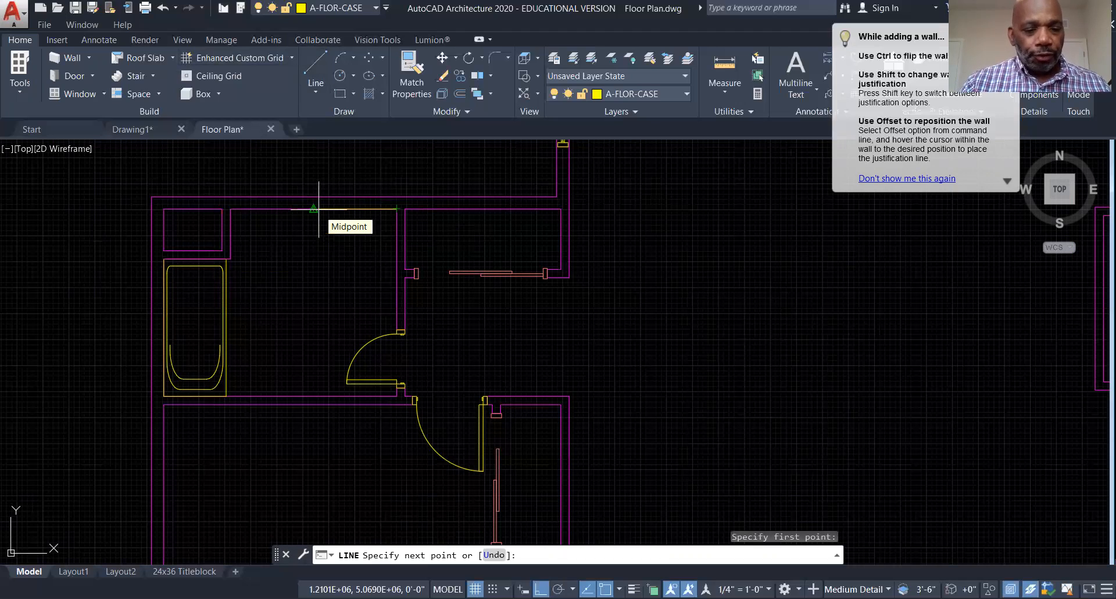
text(3'6)
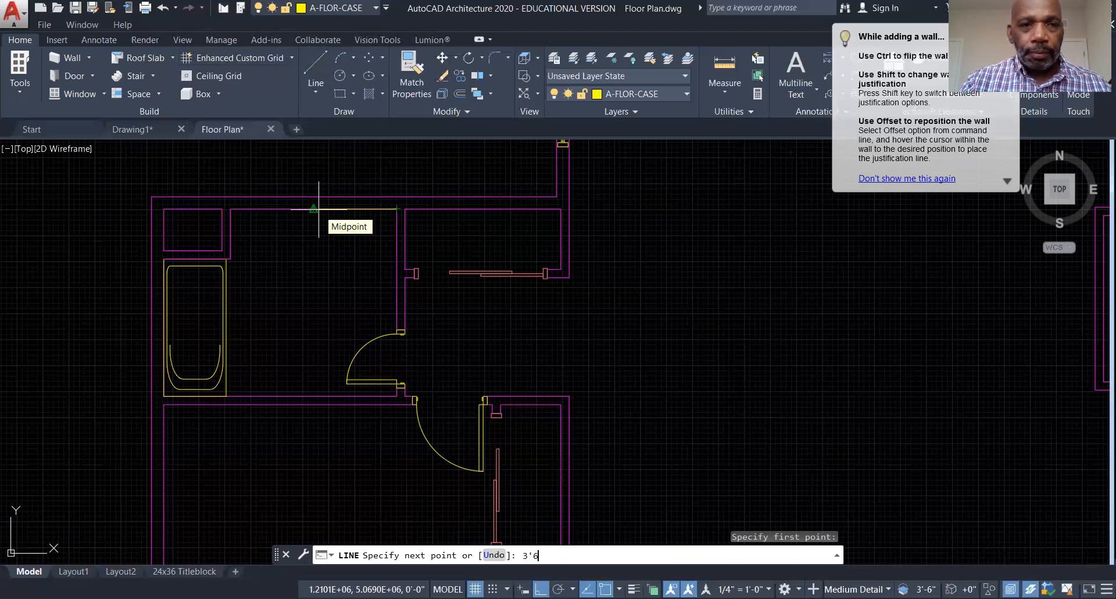
key(Return)
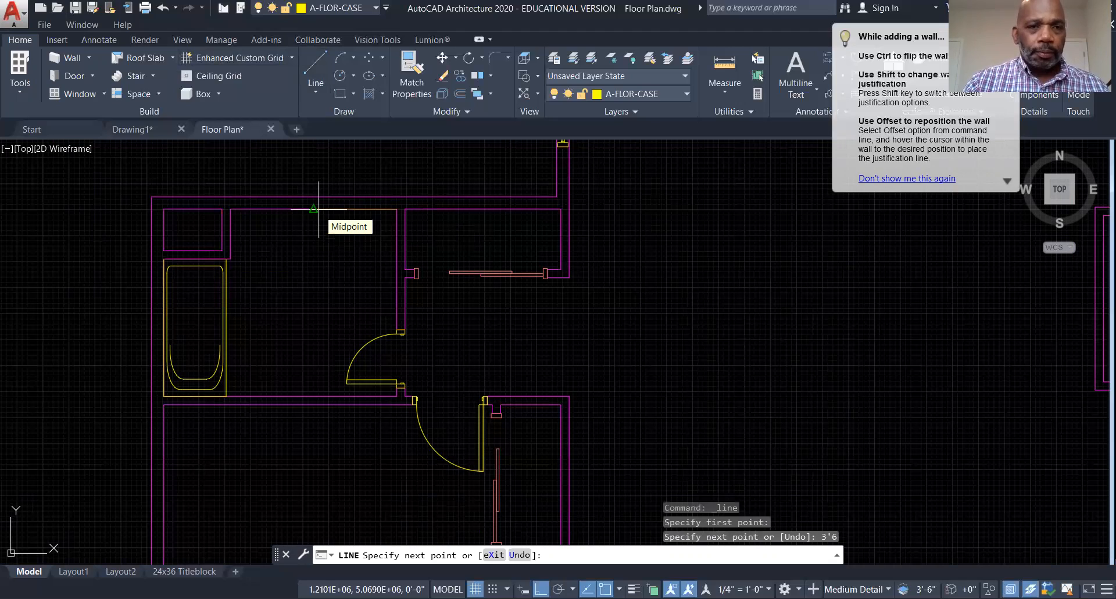
text(1'10")
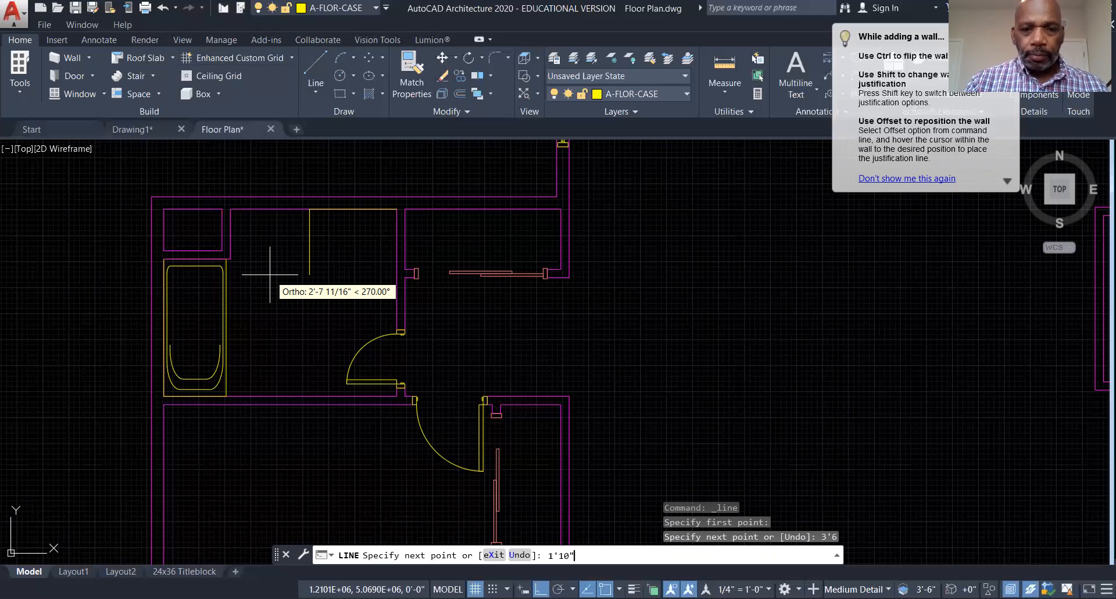
key(Return)
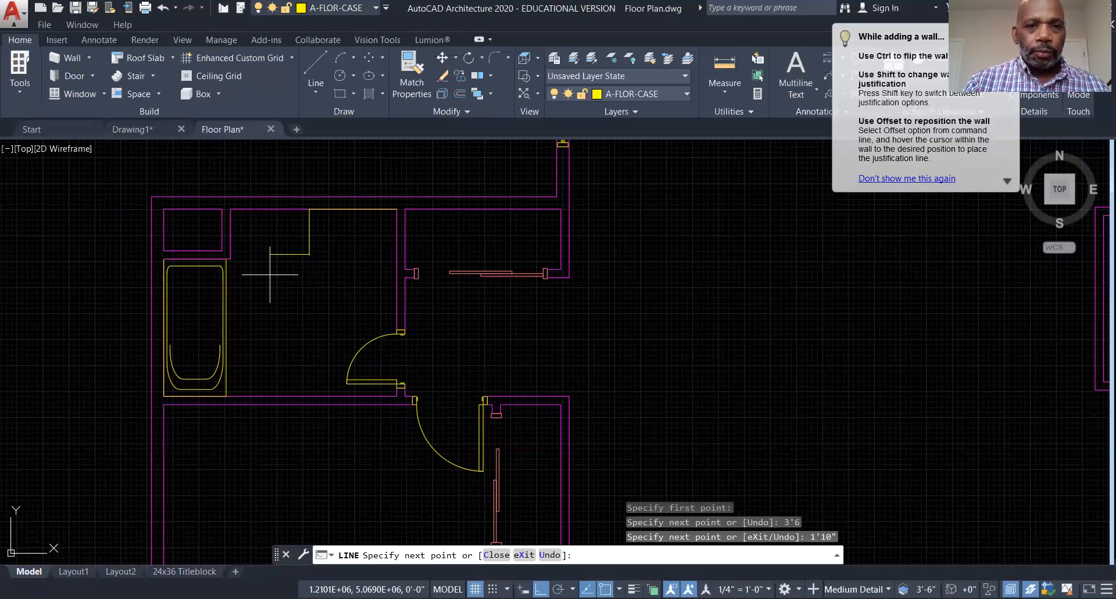
click(397, 254)
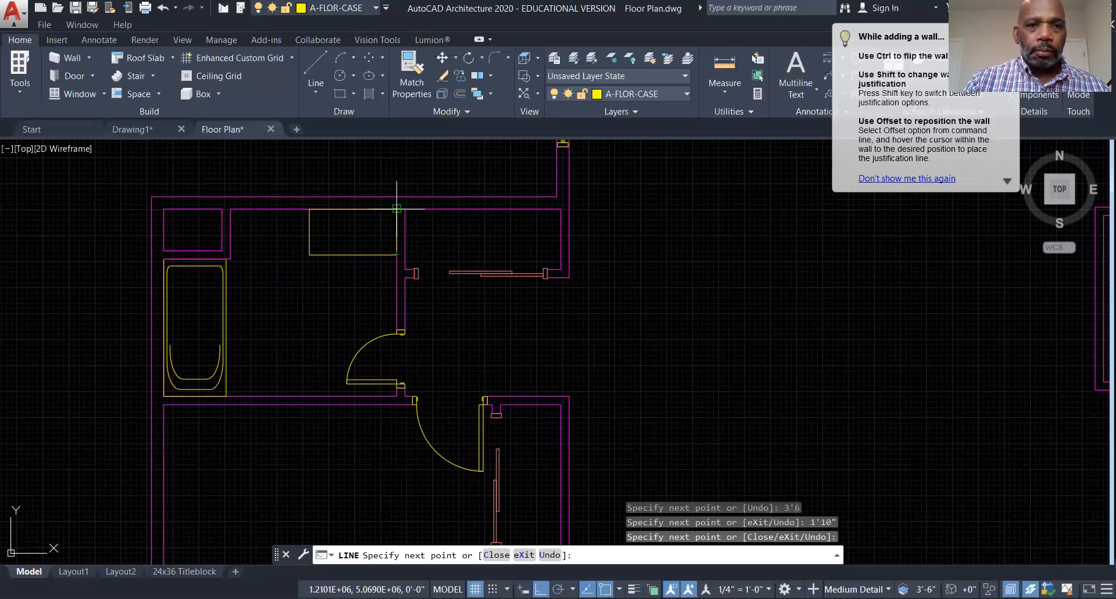
click(396, 209)
key(Escape)
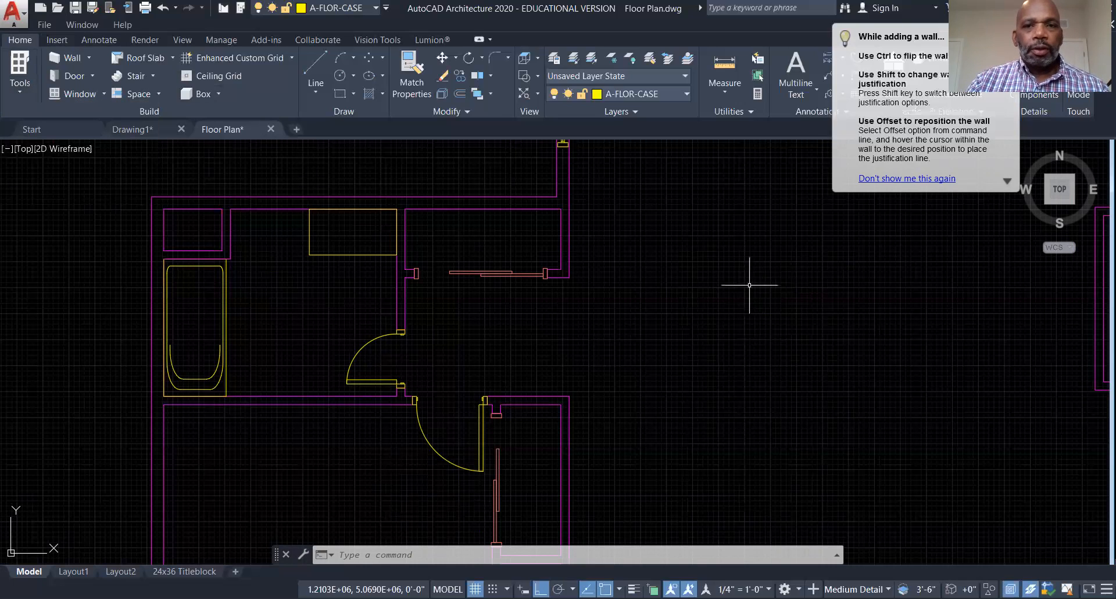
click(646, 240)
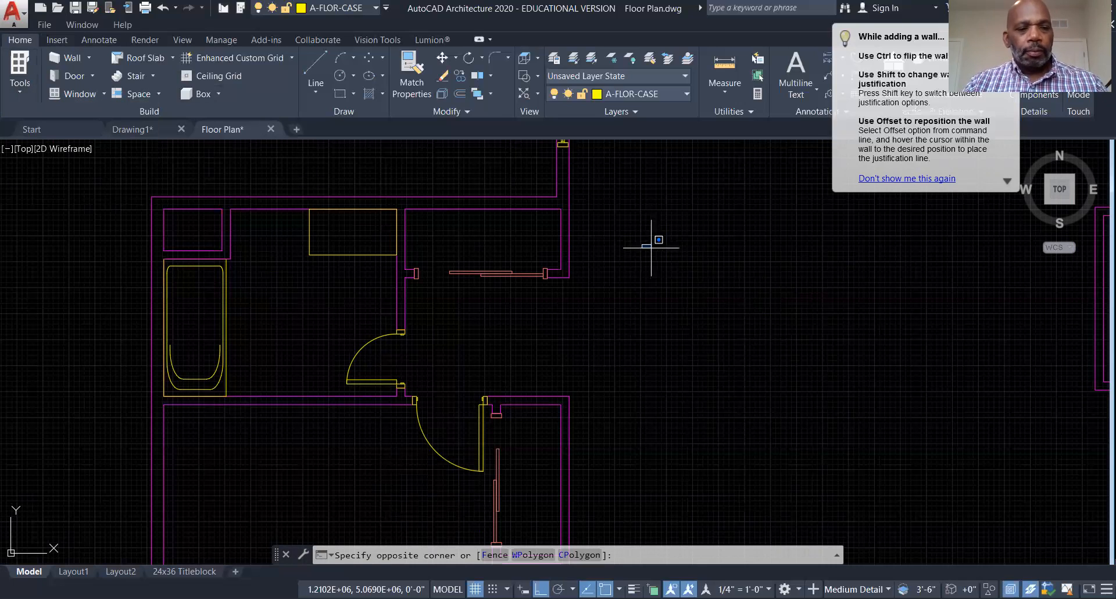
text(`)
key(Return)
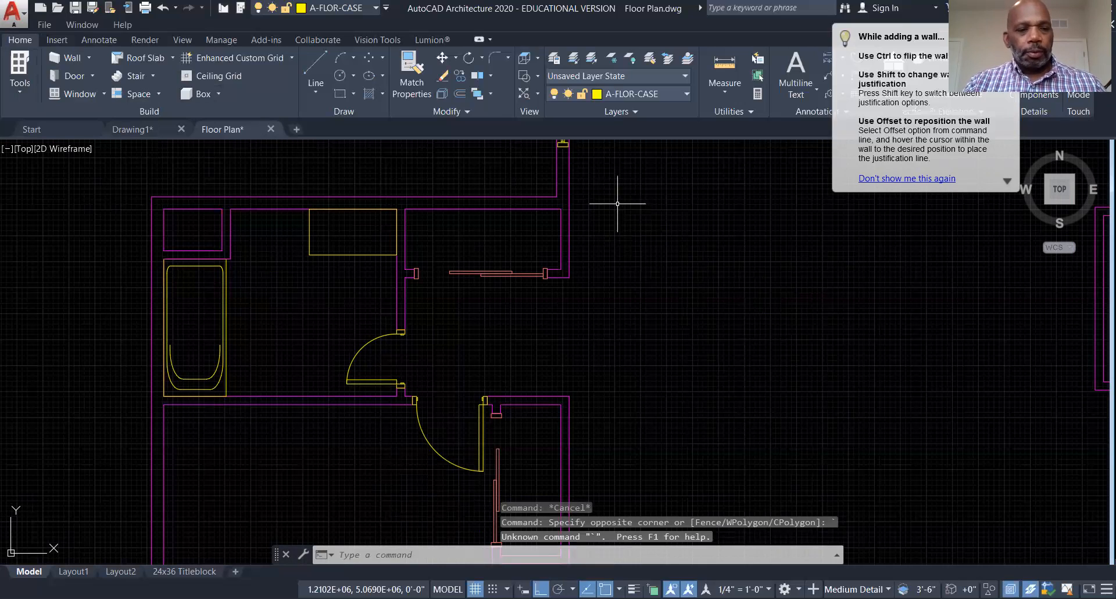
- Bring in an oval sink block from the Content Browser and place one on the bathroom counter
right_click(633, 222)
mouse_move(682, 257)
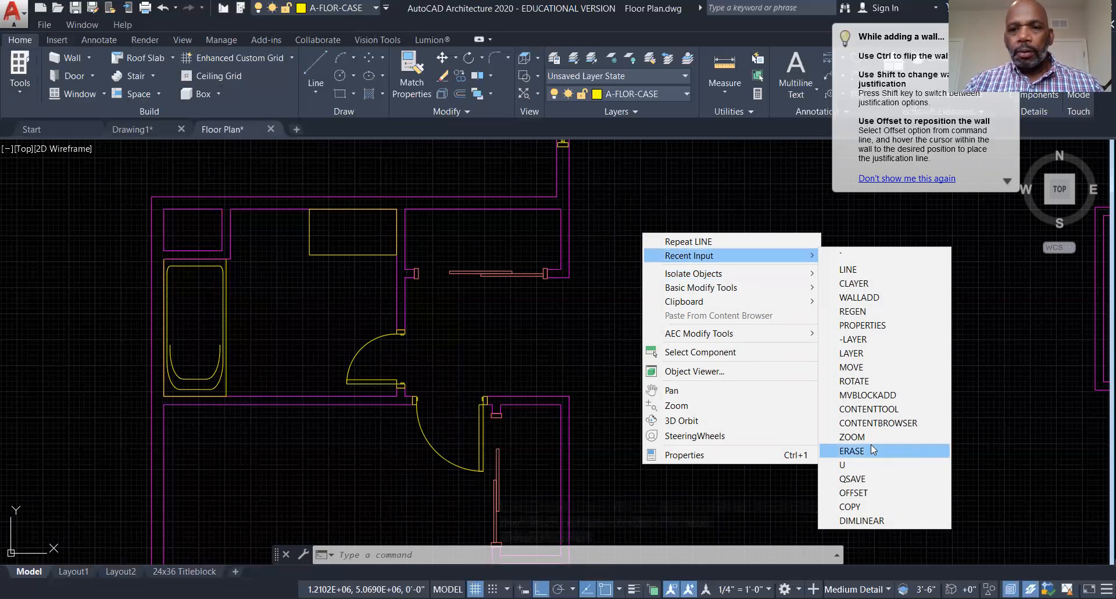
click(878, 421)
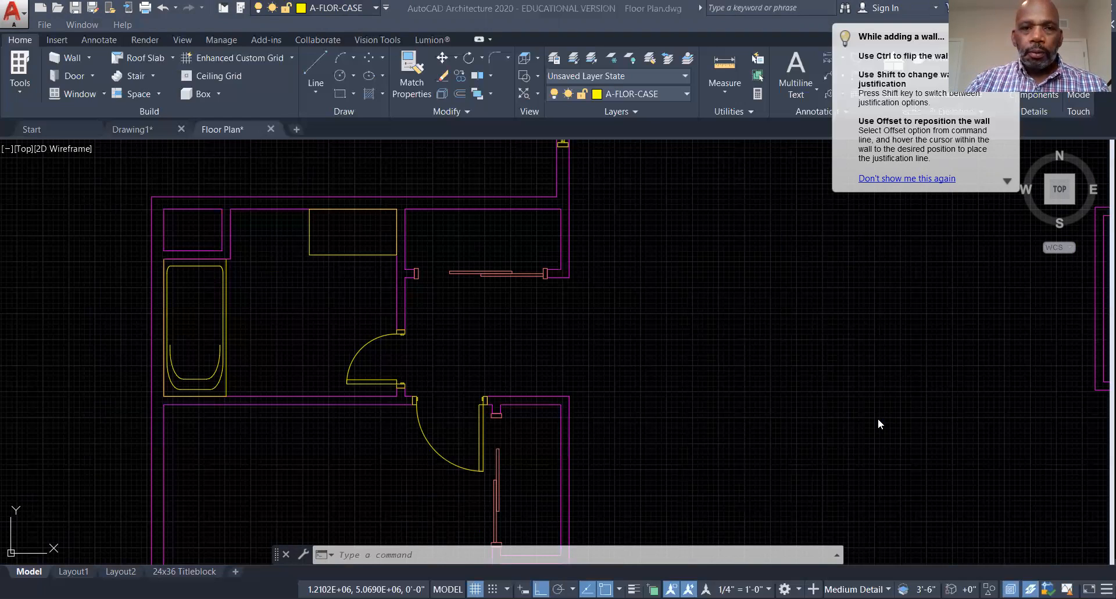
scroll(294, 444, down, 2)
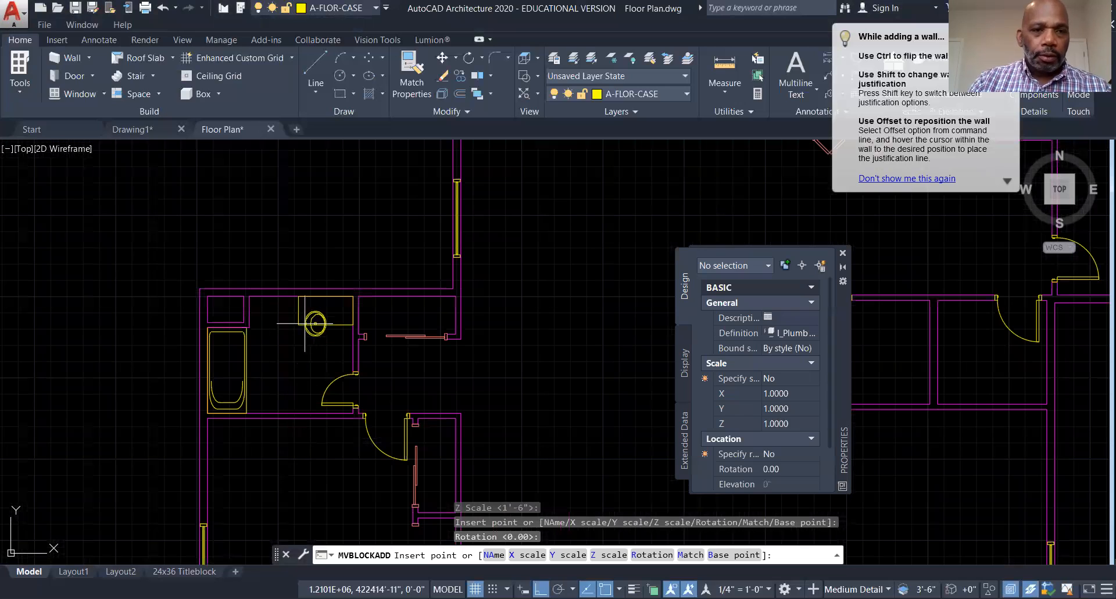
scroll(325, 321, up, 2)
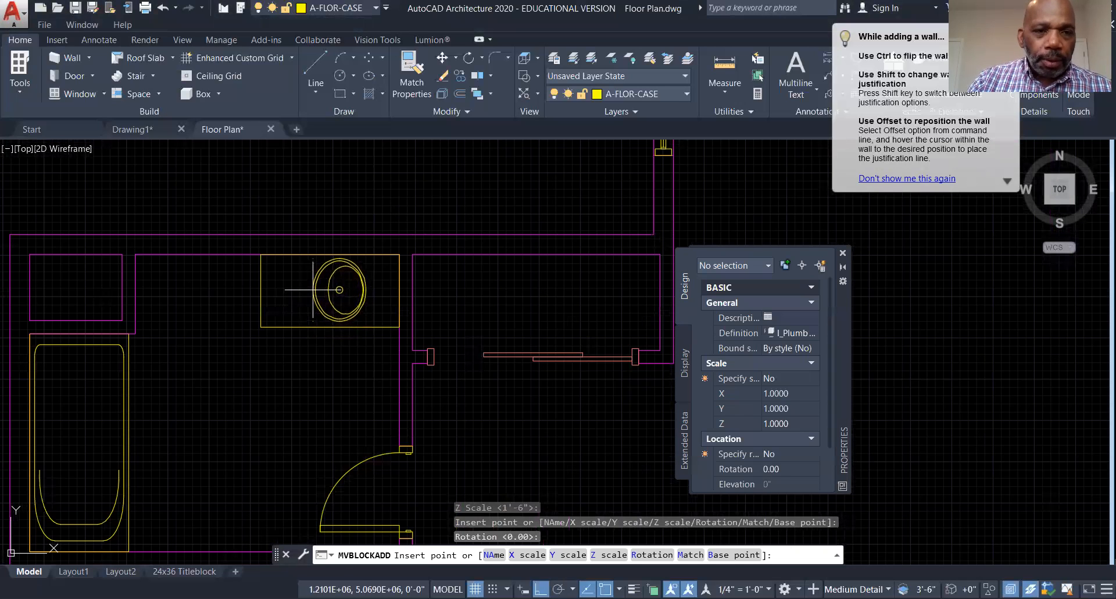
click(313, 289)
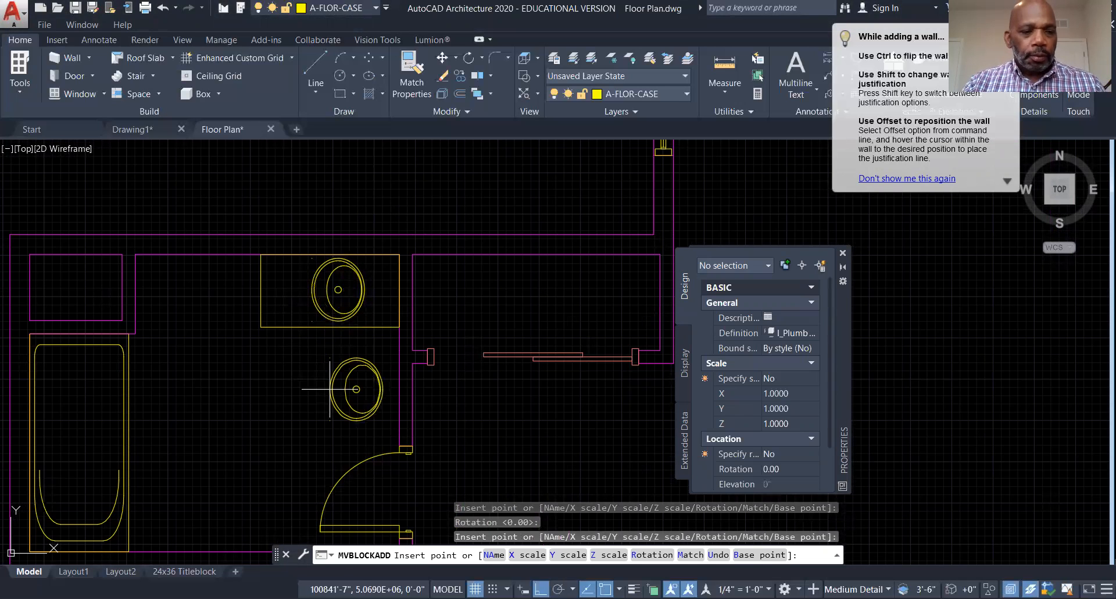
key(Escape)
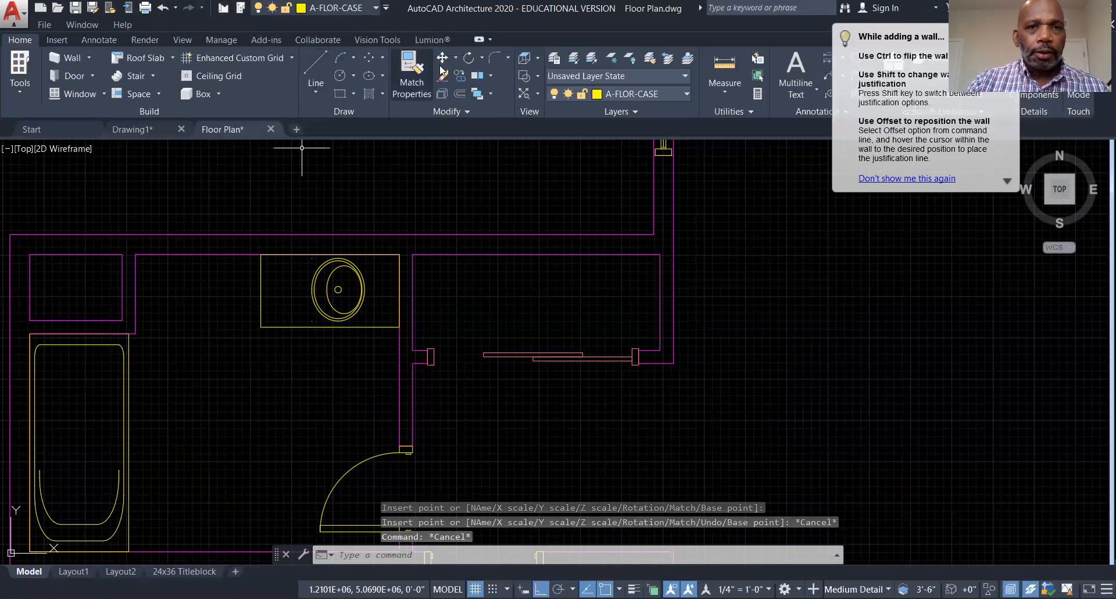
- Rotate the oval sink a quarter turn clockwise about its drain so its bowl faces the counter's front edge
right_click(512, 166)
mouse_move(593, 196)
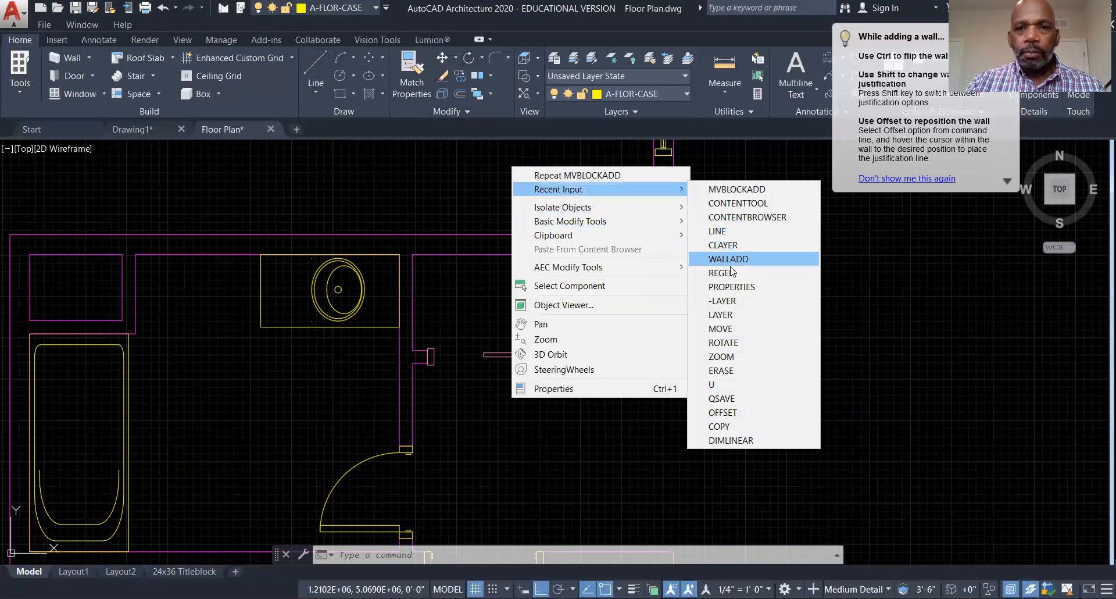
click(725, 343)
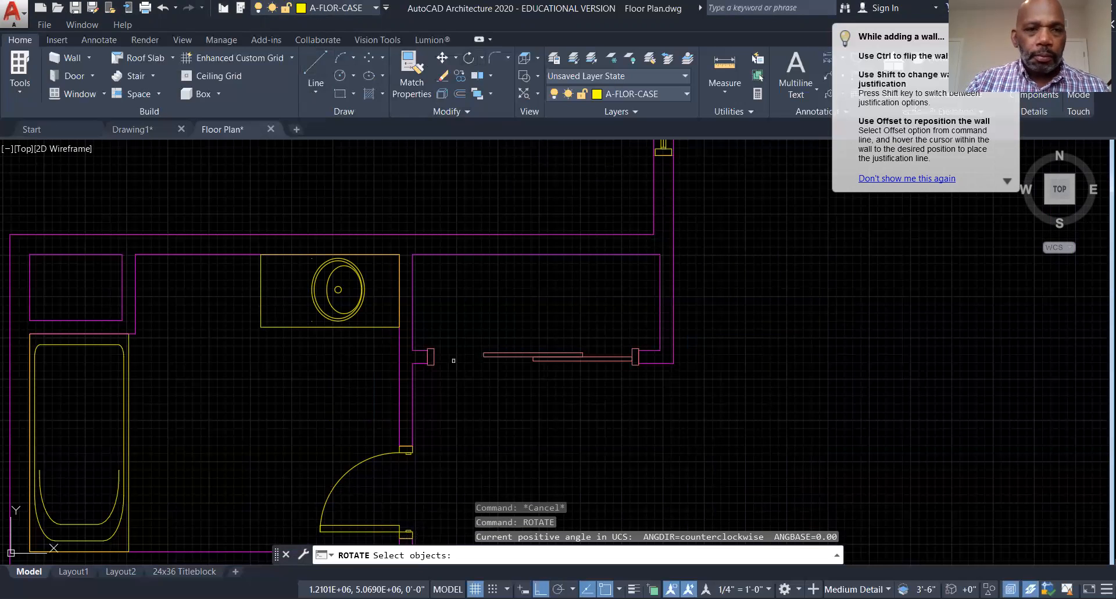
scroll(368, 315, up, 2)
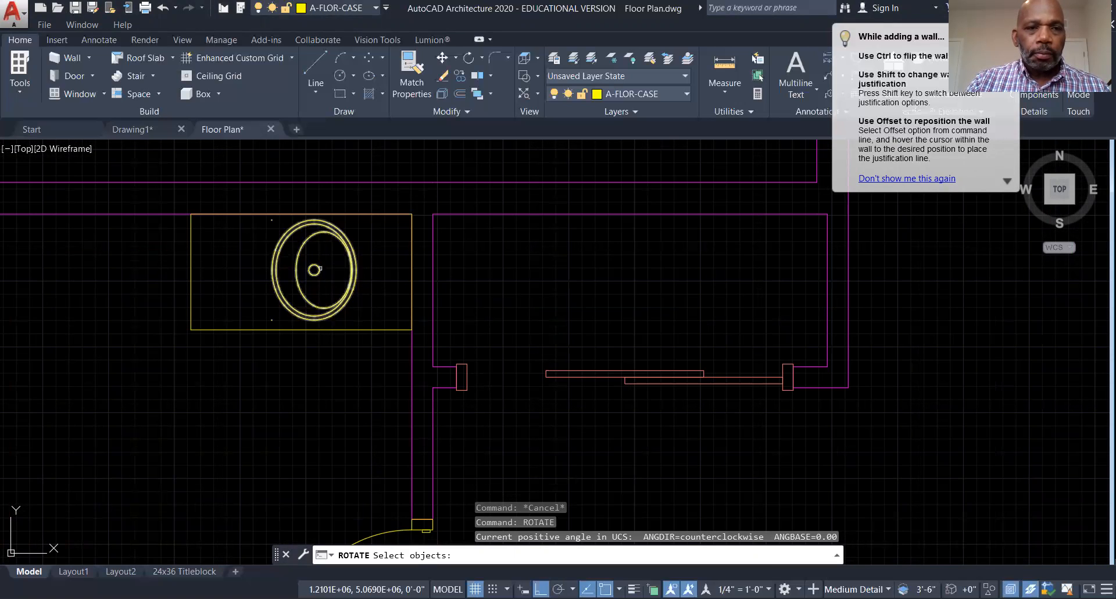
click(295, 268)
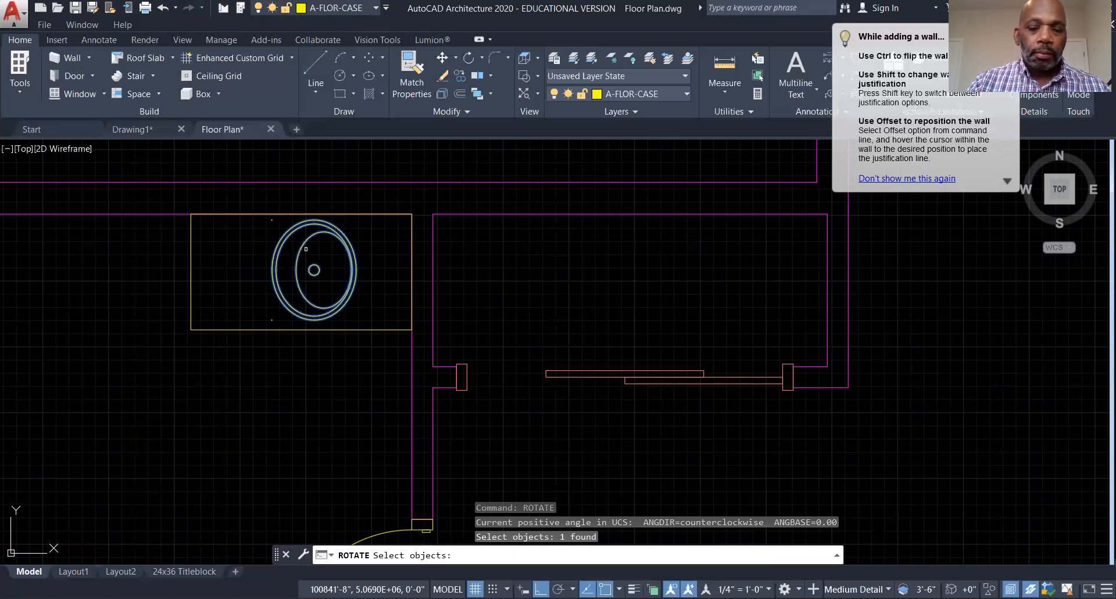
key(Return)
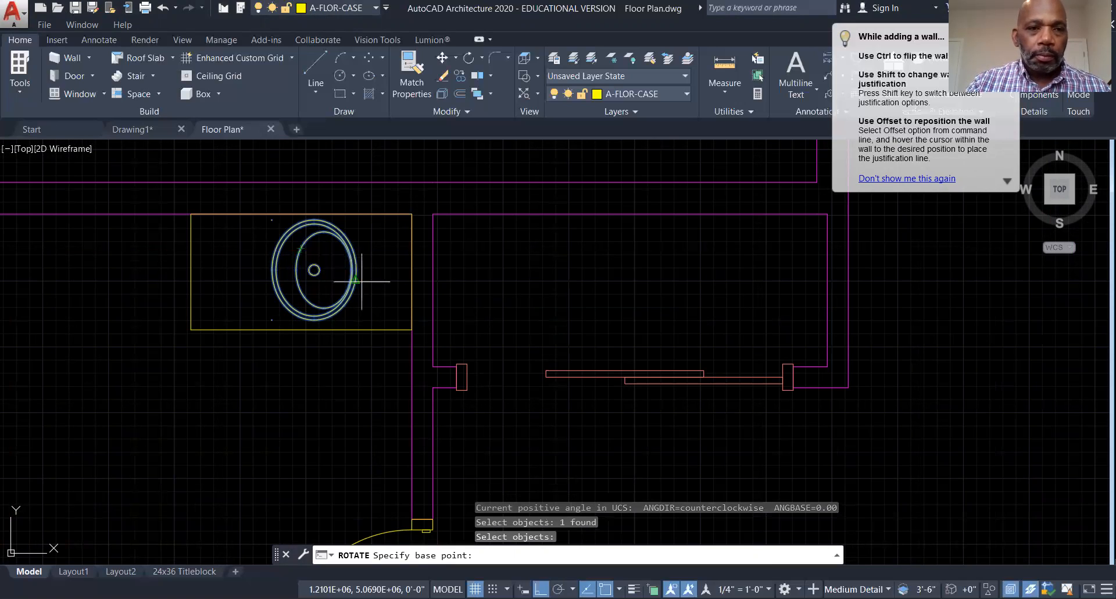
click(309, 269)
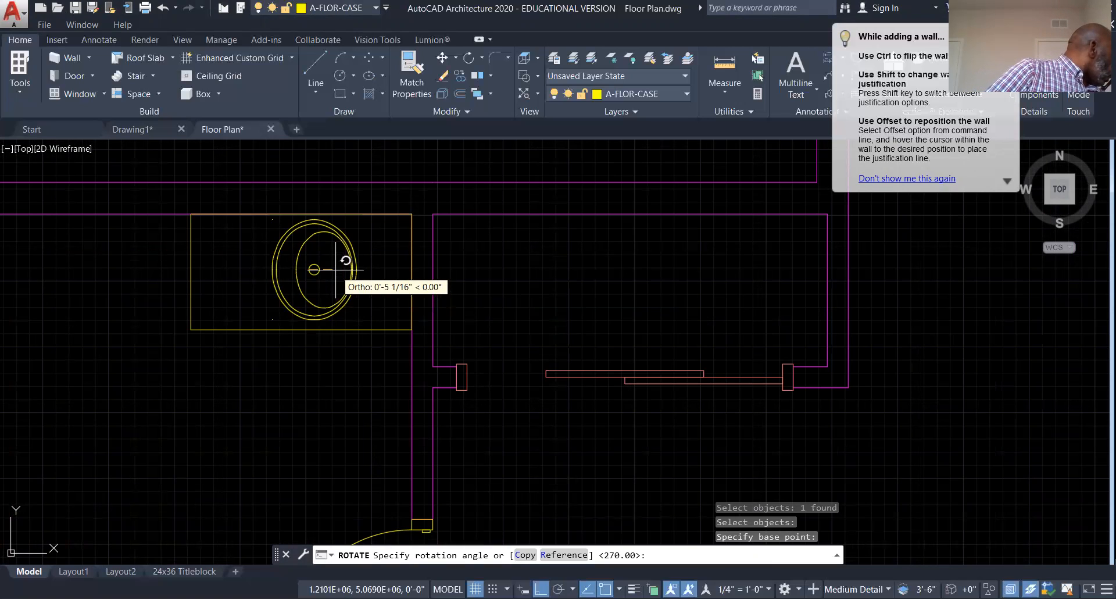
click(308, 329)
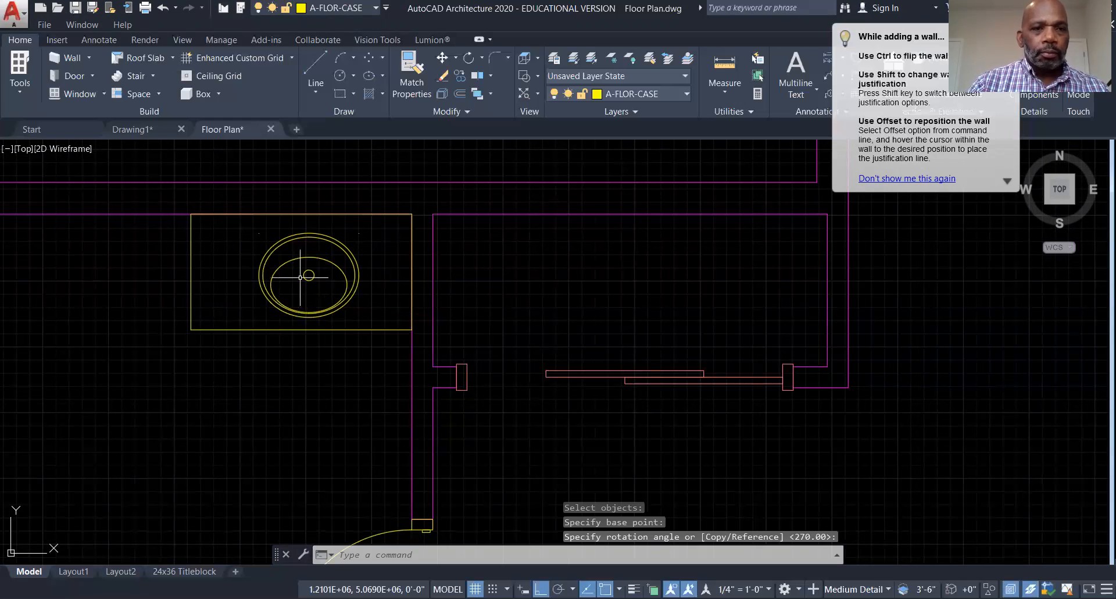
- Draw a vertical guide line across the counter from the midpoint of its back edge to the midpoint of its front edge
click(318, 62)
click(301, 214)
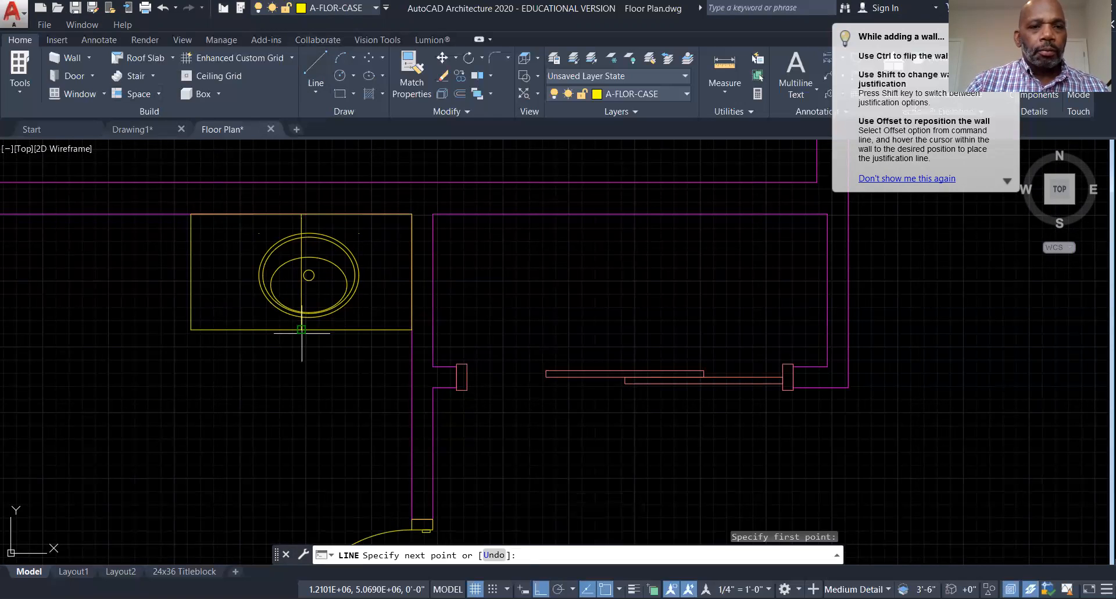
click(301, 329)
key(Escape)
key(Escape)
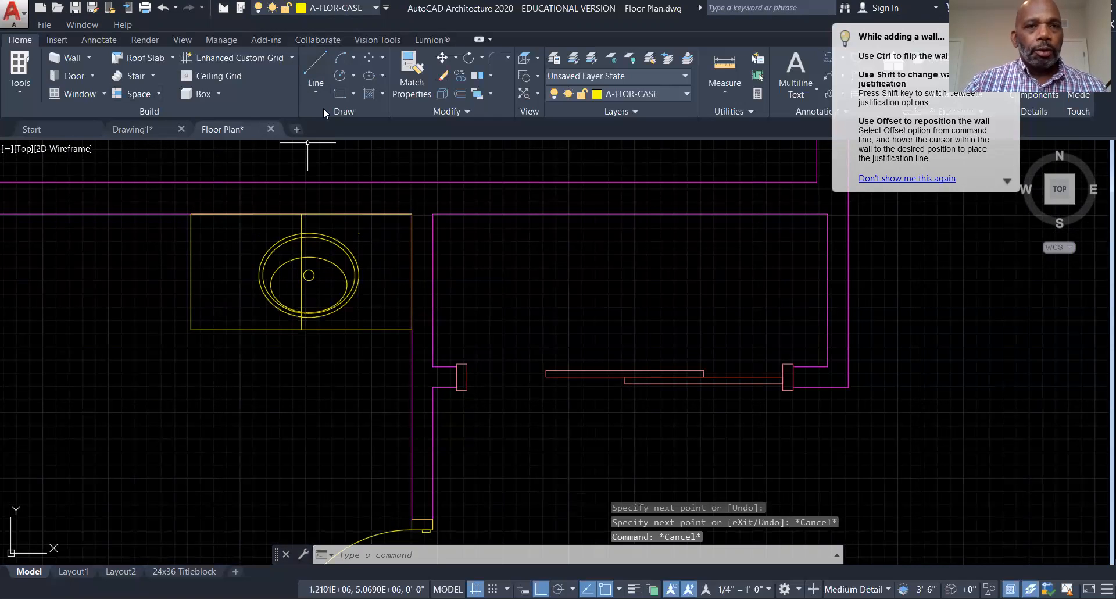
click(442, 59)
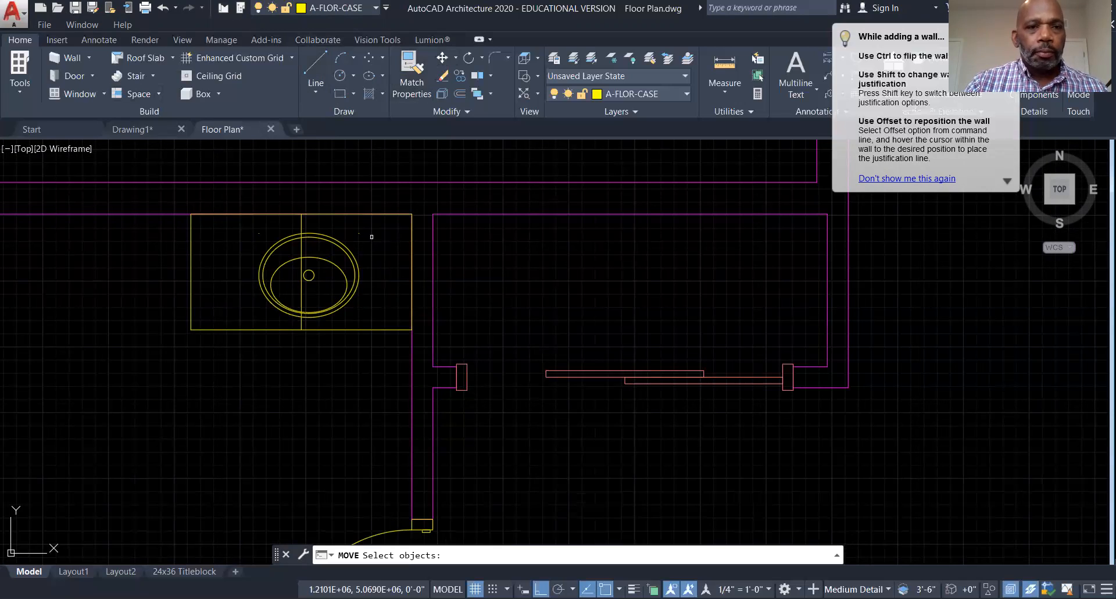
scroll(320, 297, up, 4)
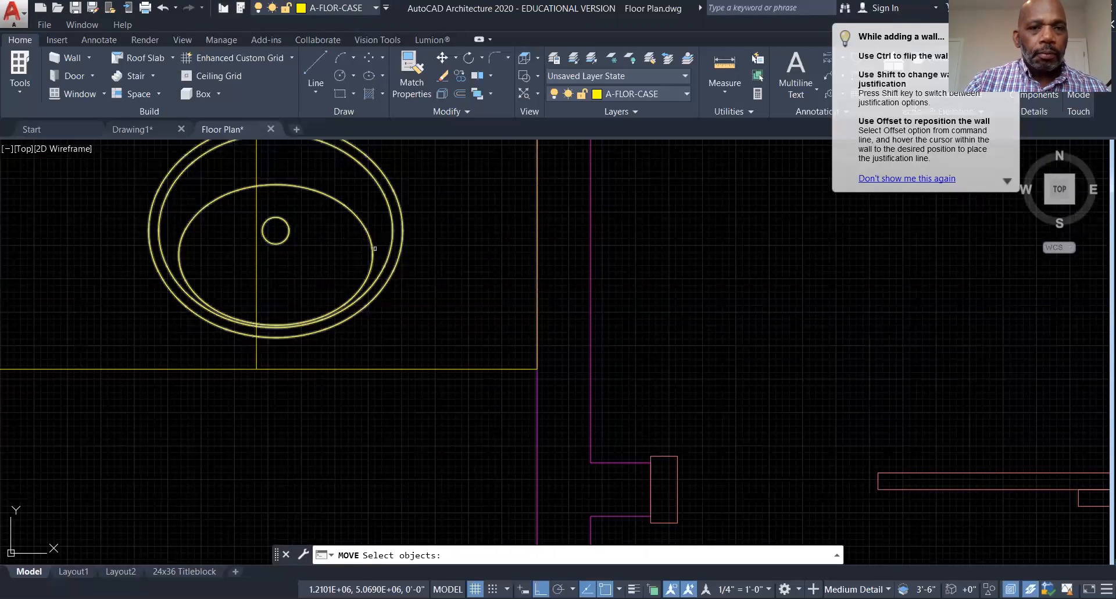
click(397, 259)
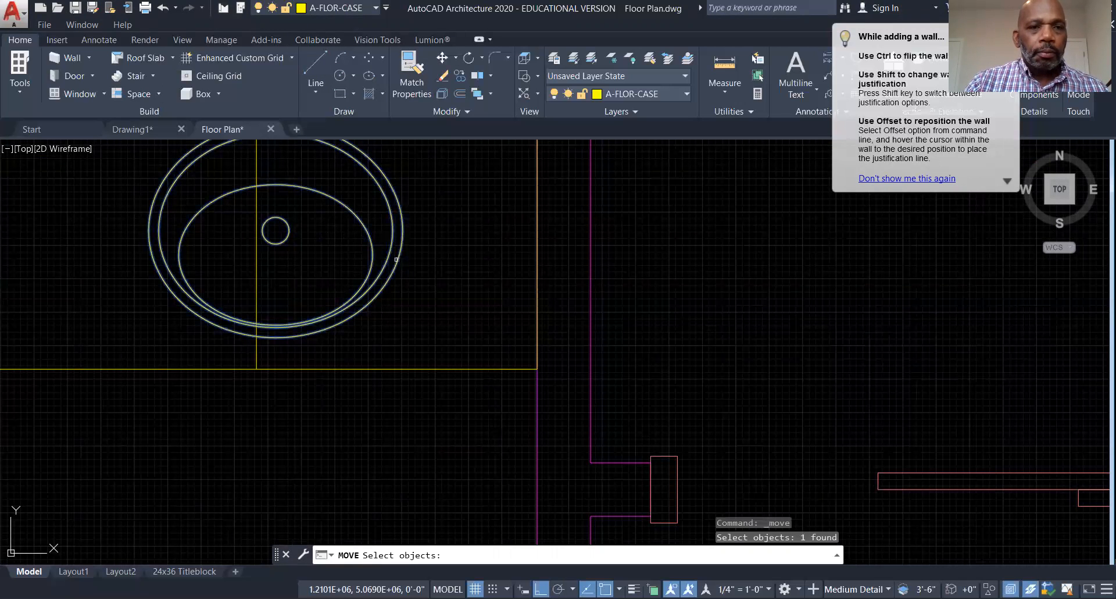
key(Escape)
key(Escape)
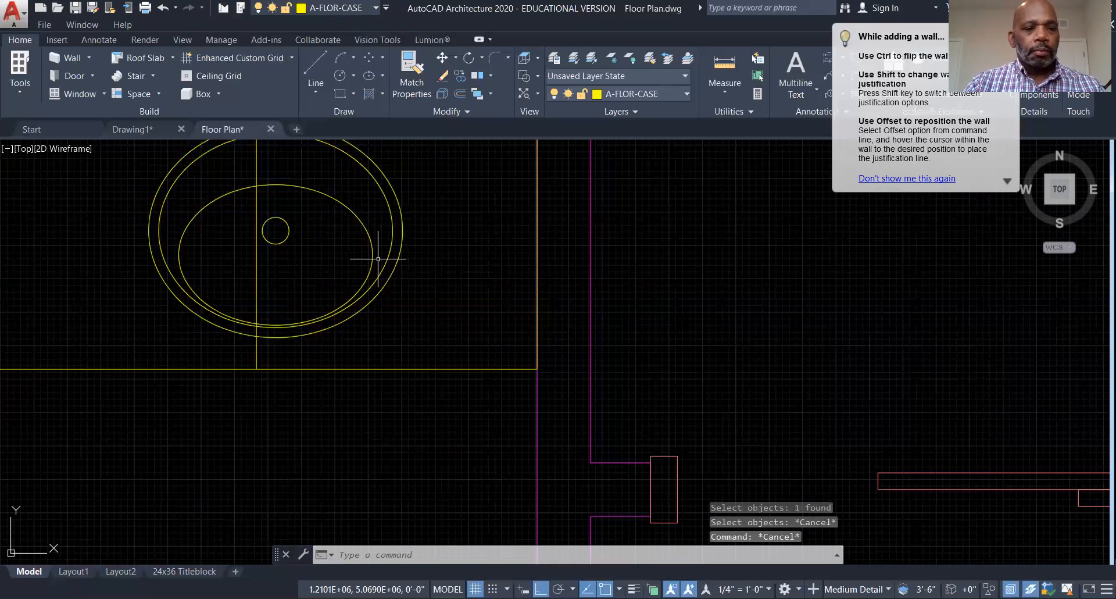
click(383, 227)
scroll(381, 227, down, 4)
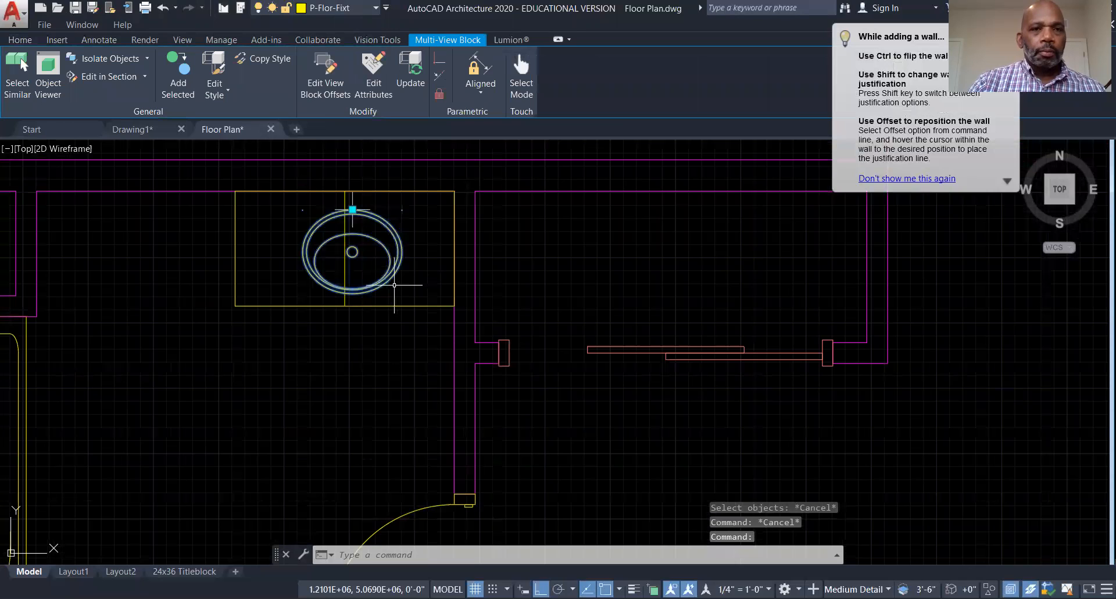
key(Escape)
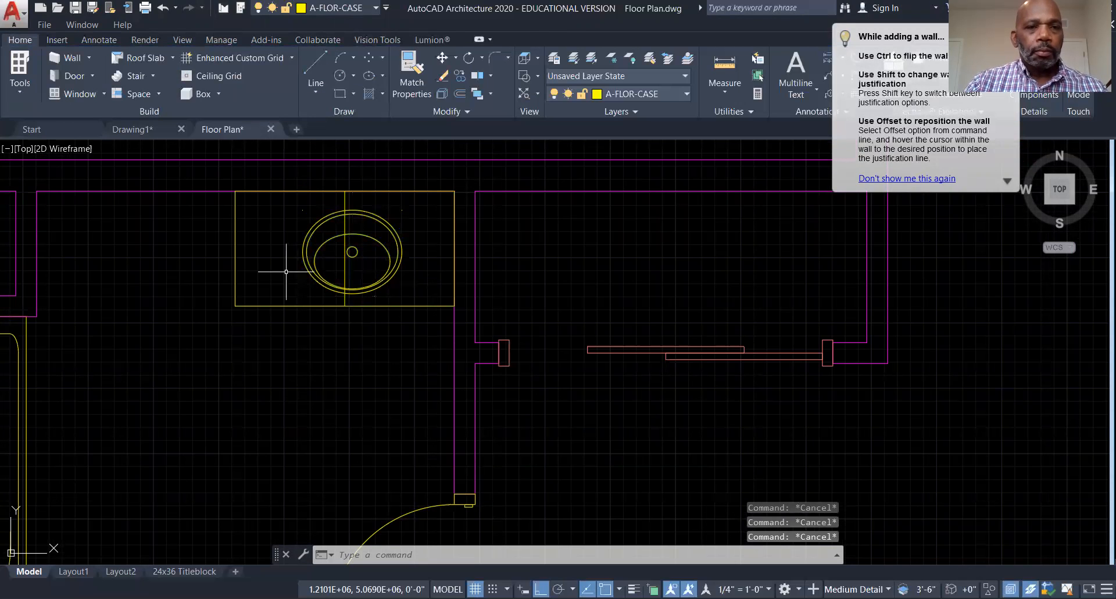
- Shift the sink horizontally by its insertion point onto the guide line so it is centred on the counter
click(303, 239)
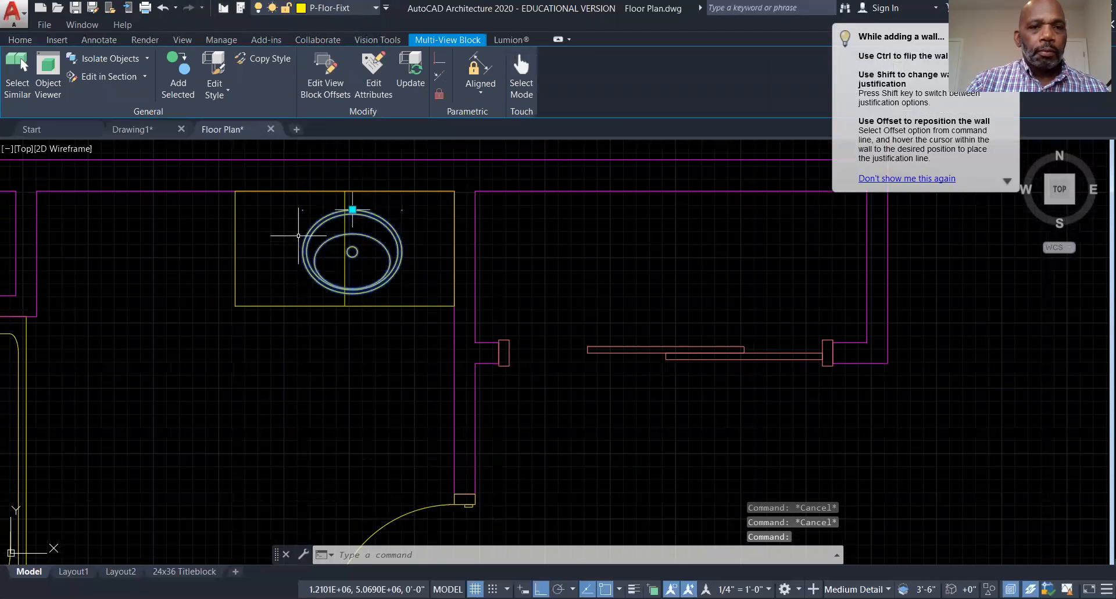
click(352, 209)
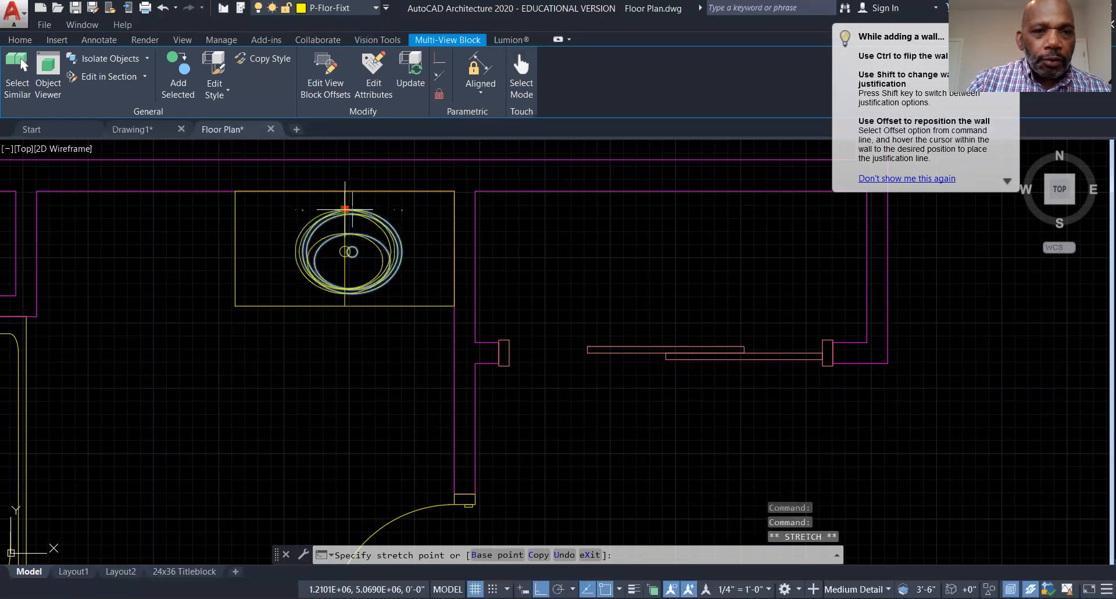
click(347, 209)
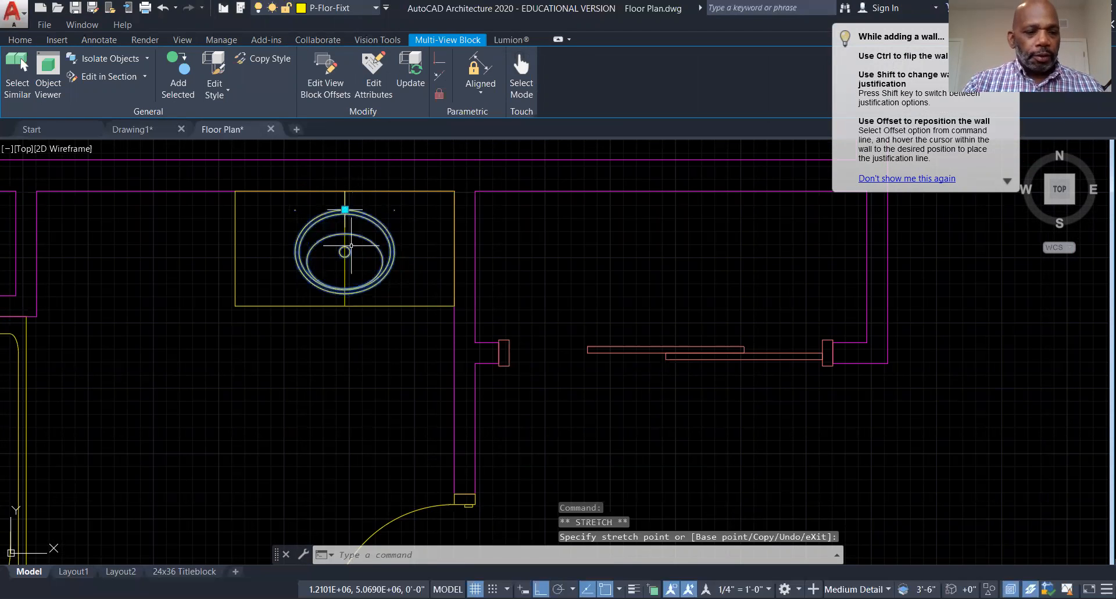
key(Escape)
key(Escape)
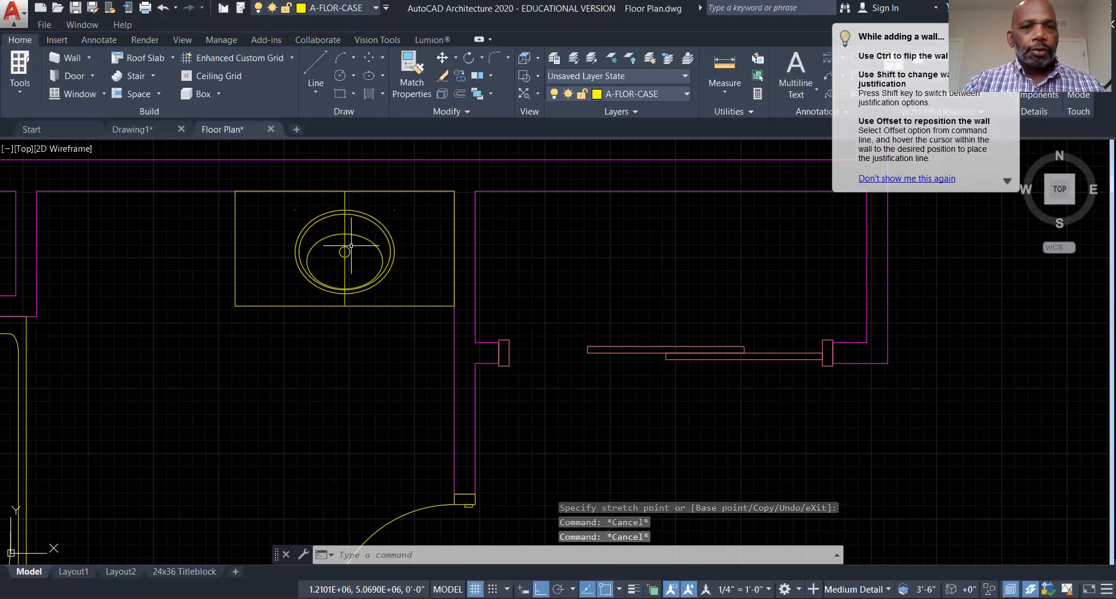
- Delete the vertical guide line running through the sink
click(344, 196)
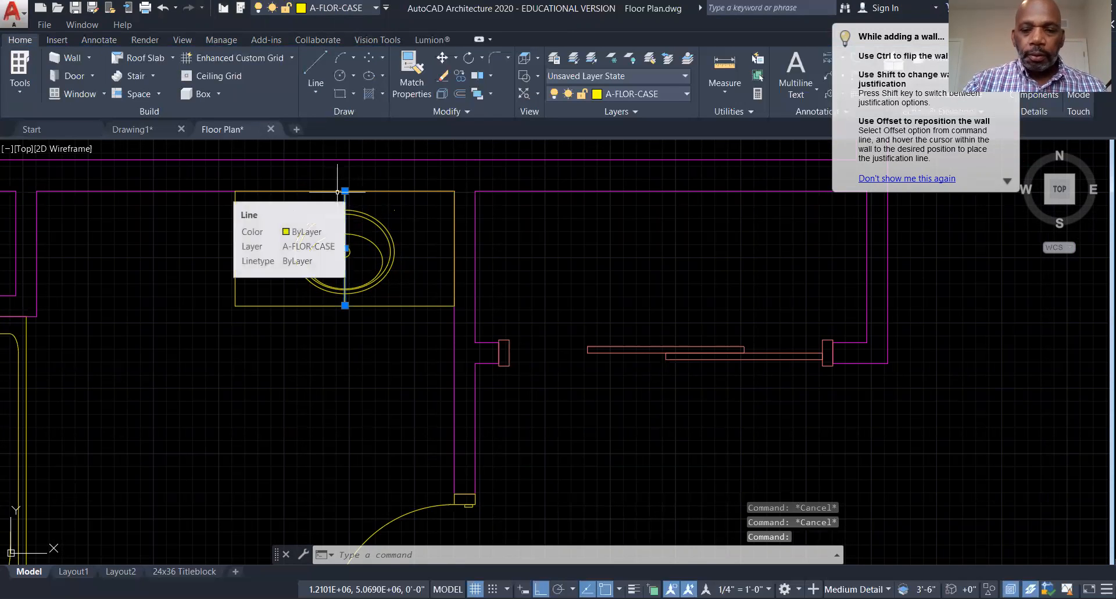
key(Delete)
scroll(242, 233, down, 4)
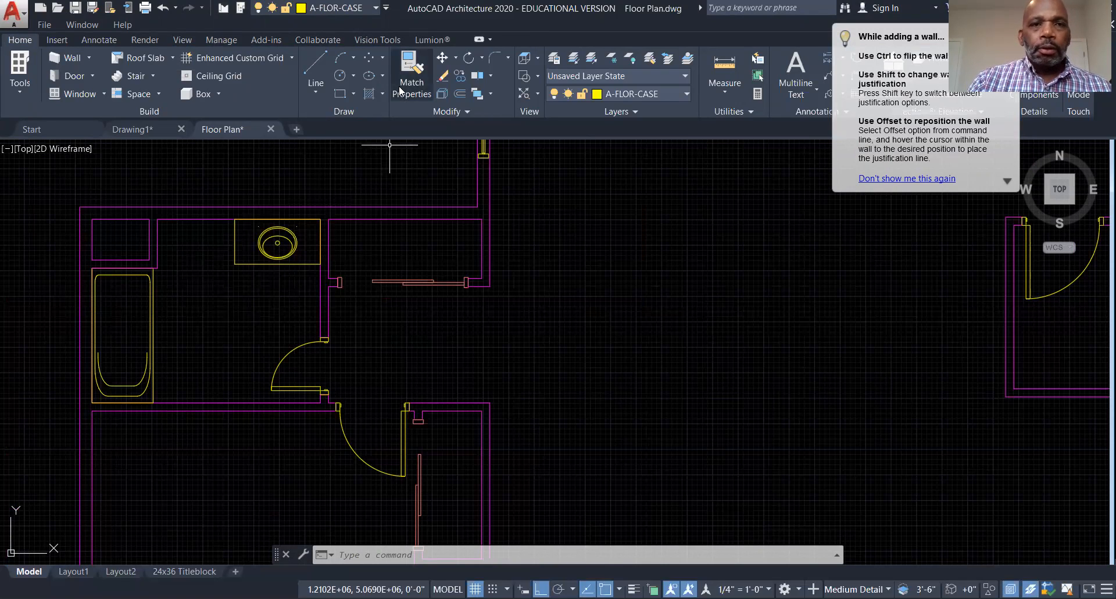
- Measure the distance along the upper wall from the counter's upper-left corner to the partition wall beside the bathtub
click(725, 92)
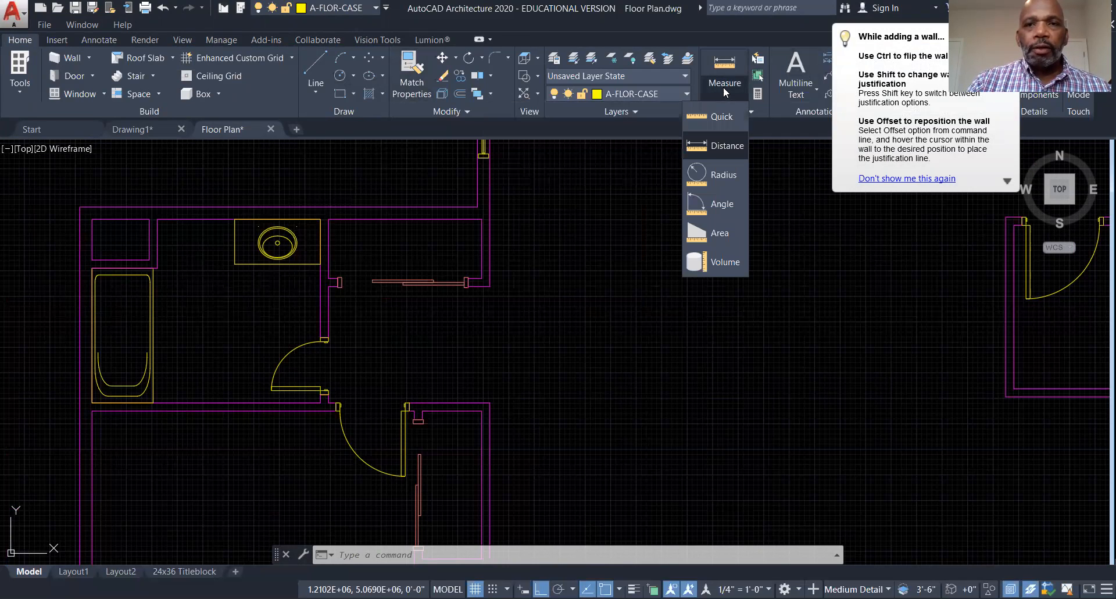
click(727, 145)
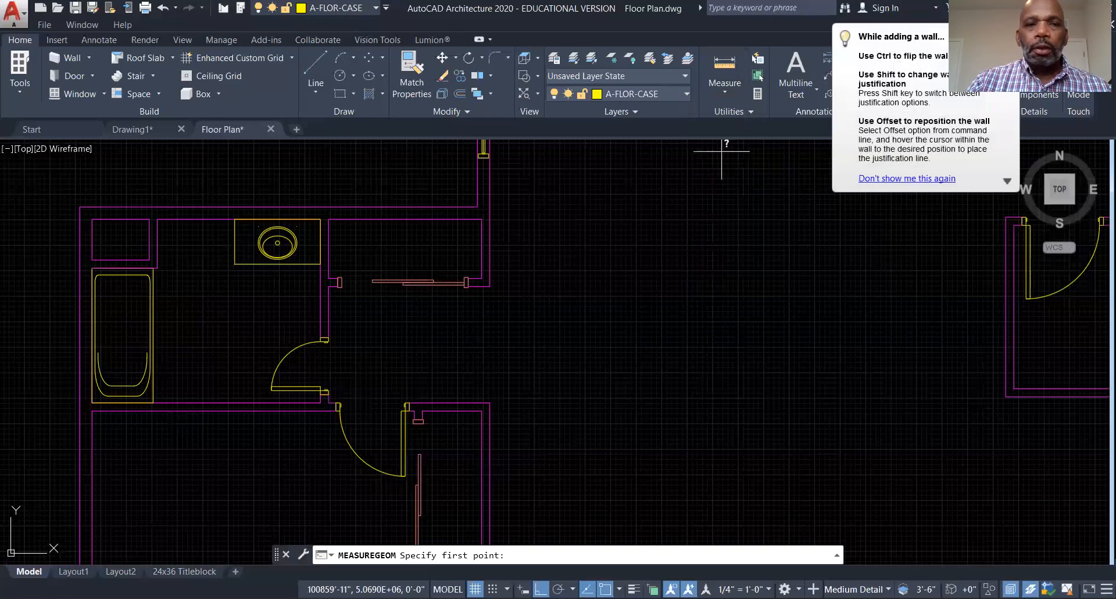
click(235, 218)
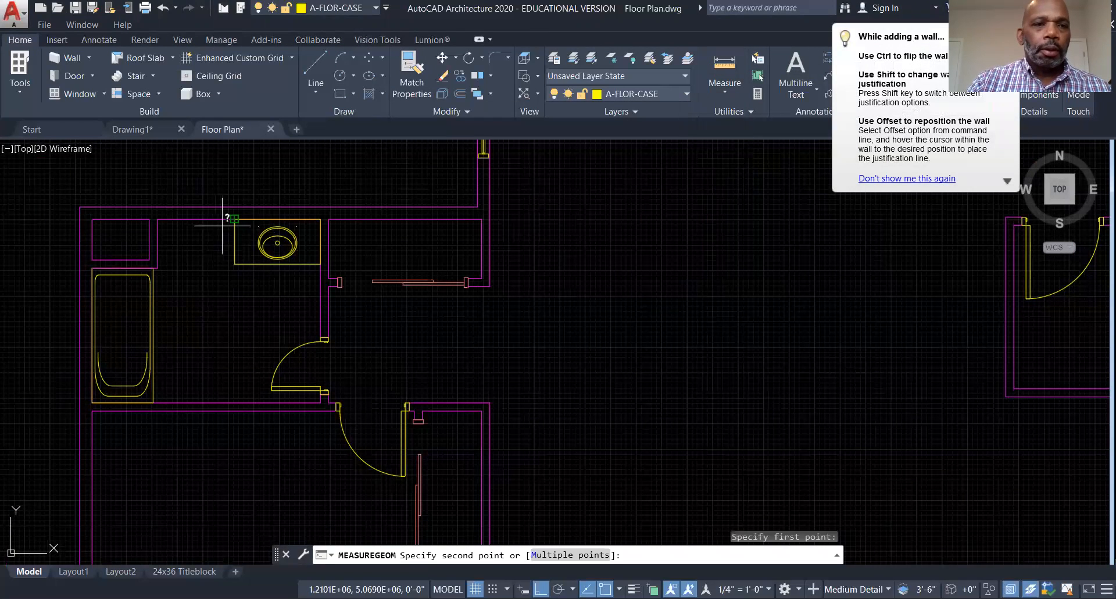
click(157, 218)
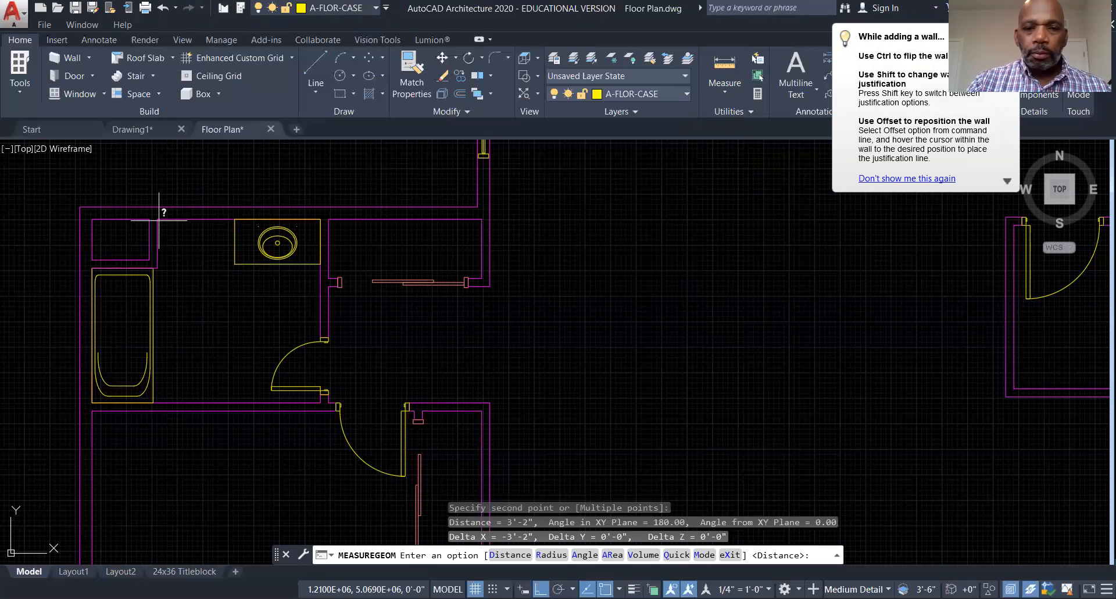
key(Escape)
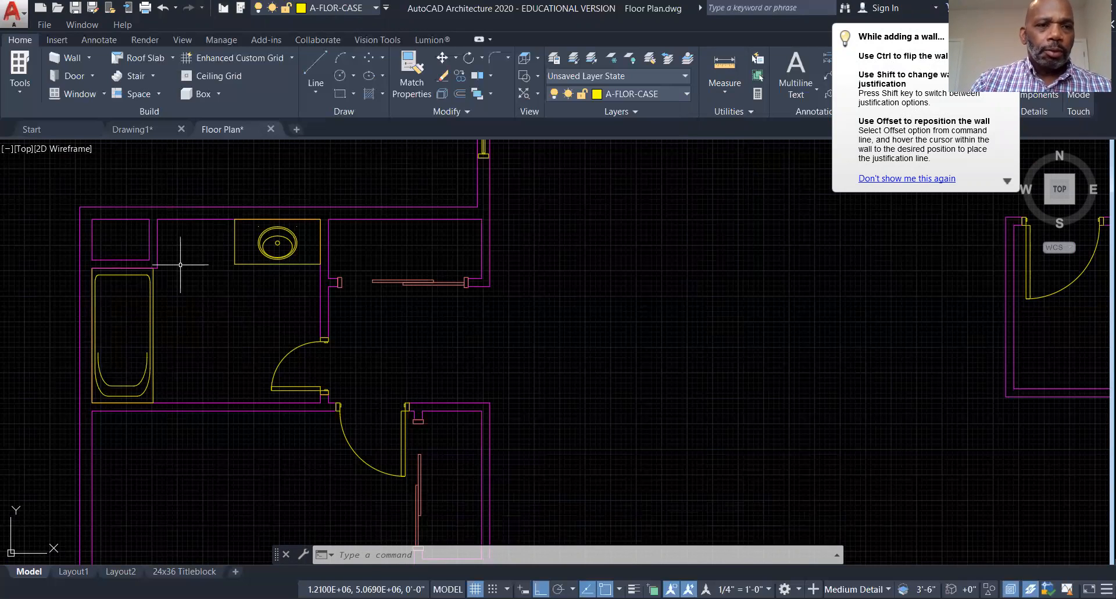
- Draw a horizontal line from the midpoint of the counter's left edge to the partition wall above the bathtub
click(319, 65)
click(234, 240)
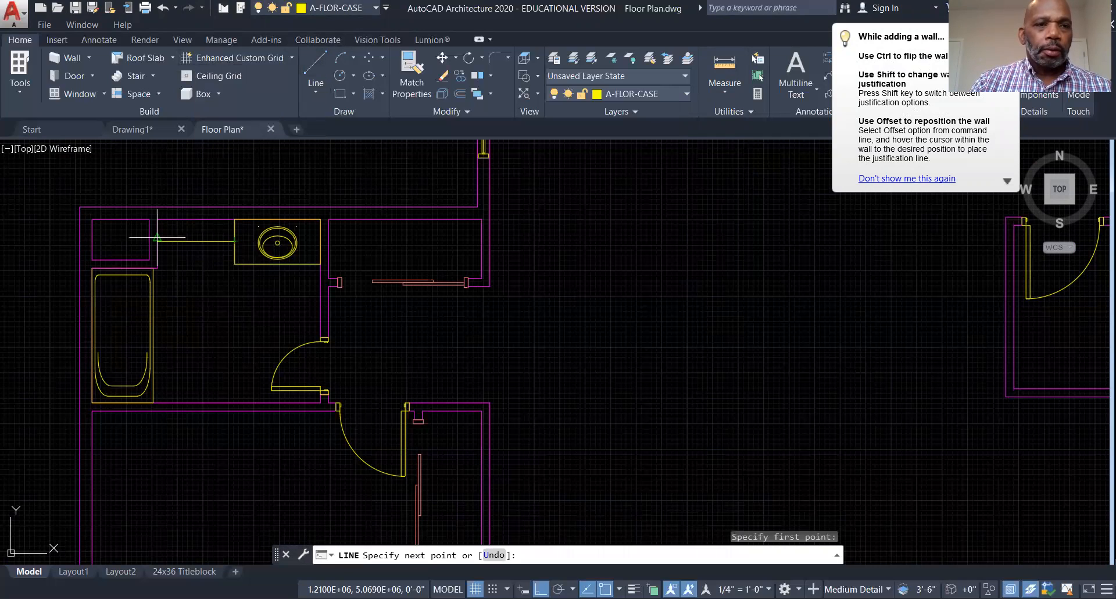
click(157, 240)
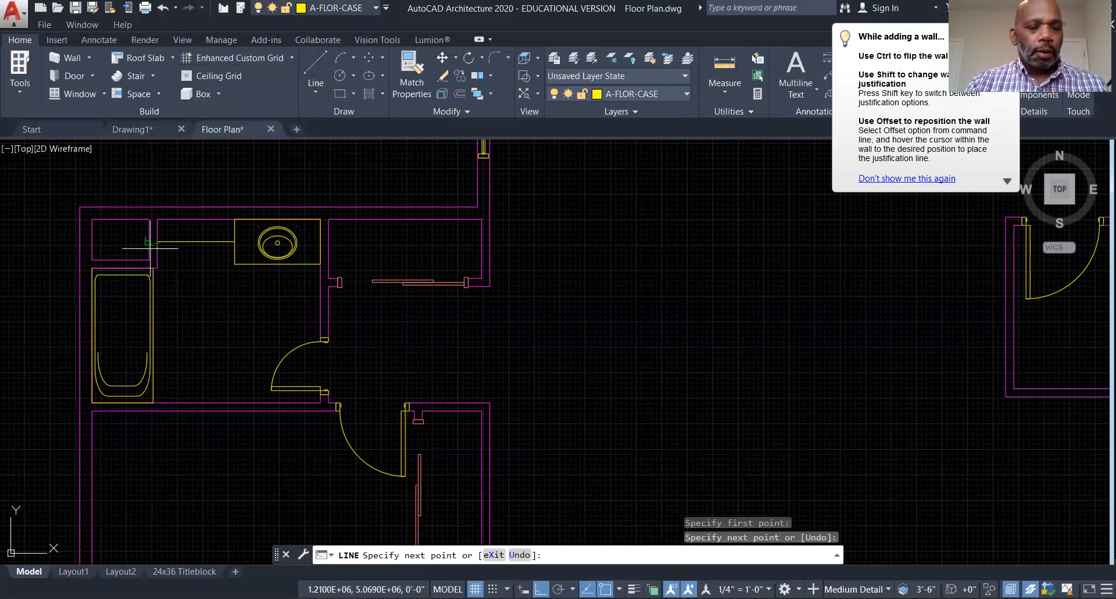
key(Escape)
key(Escape)
key(Escape)
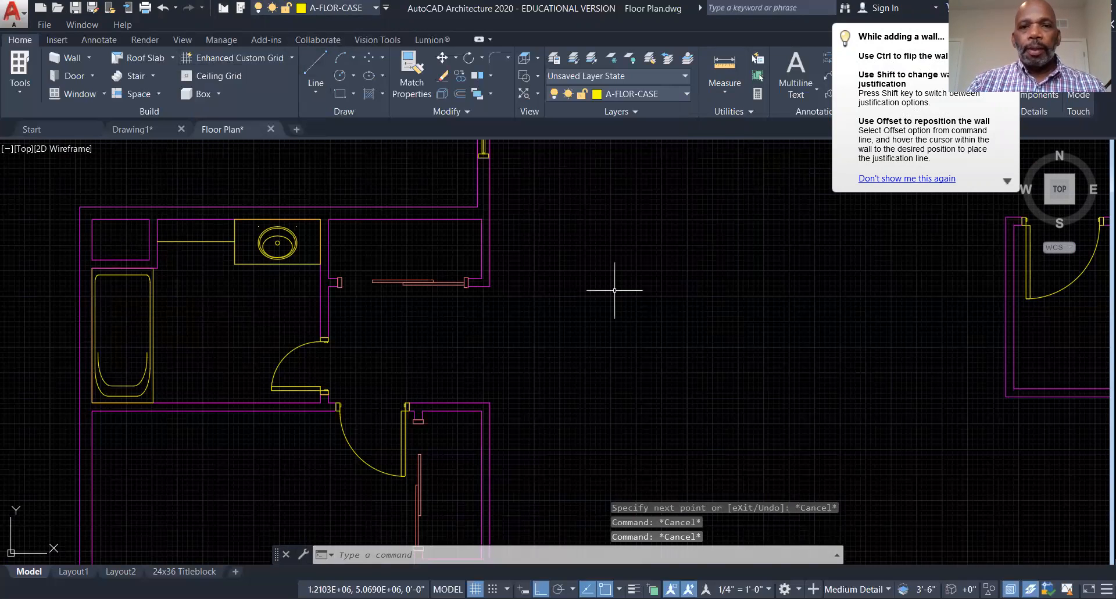
right_click(584, 261)
click(639, 261)
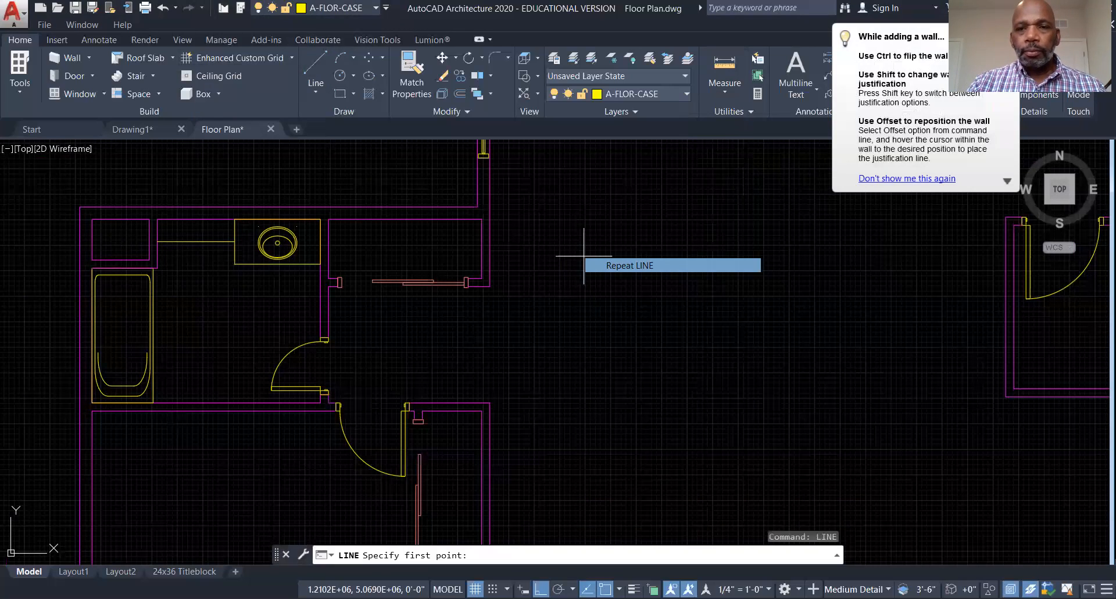
click(655, 276)
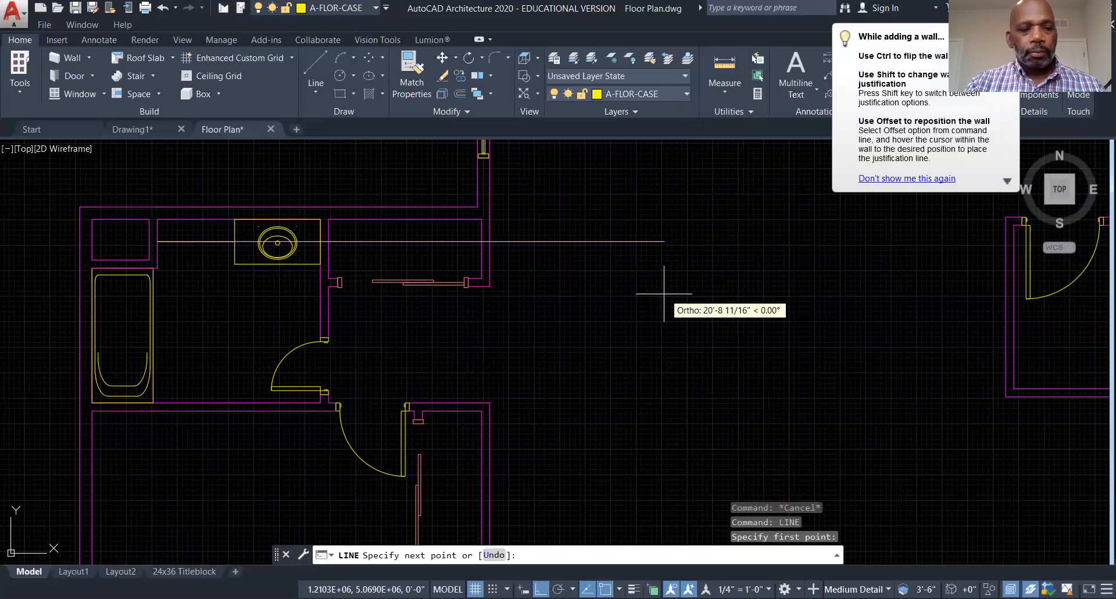
key(Escape)
key(Escape)
- Reopen the Content Browser and insert the toilet block at the midpoint of the horizontal guide line between the partition wall and counter
right_click(678, 277)
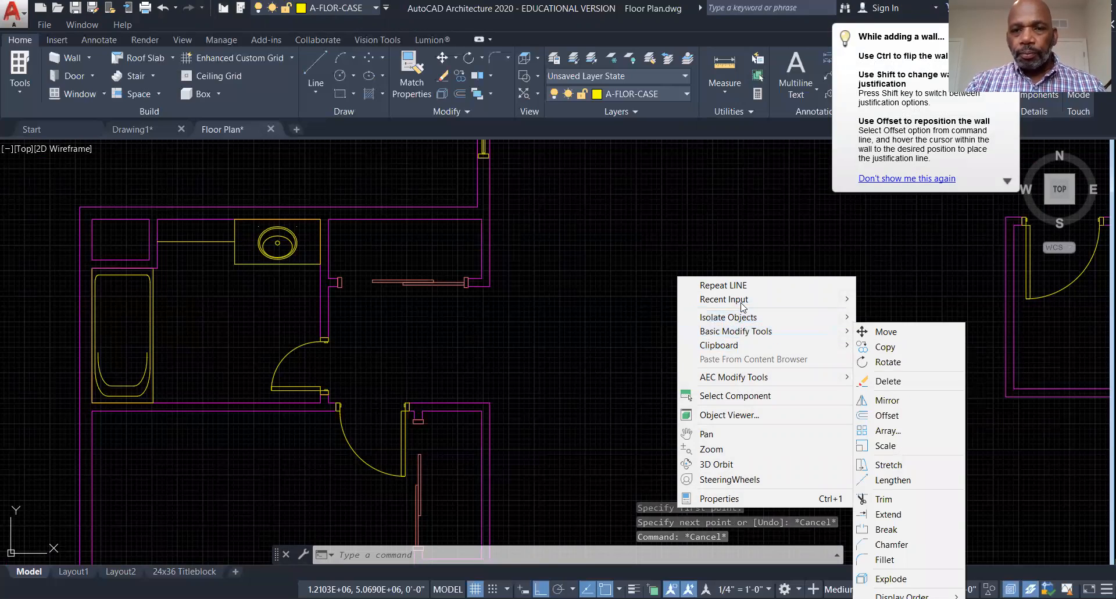
mouse_move(744, 301)
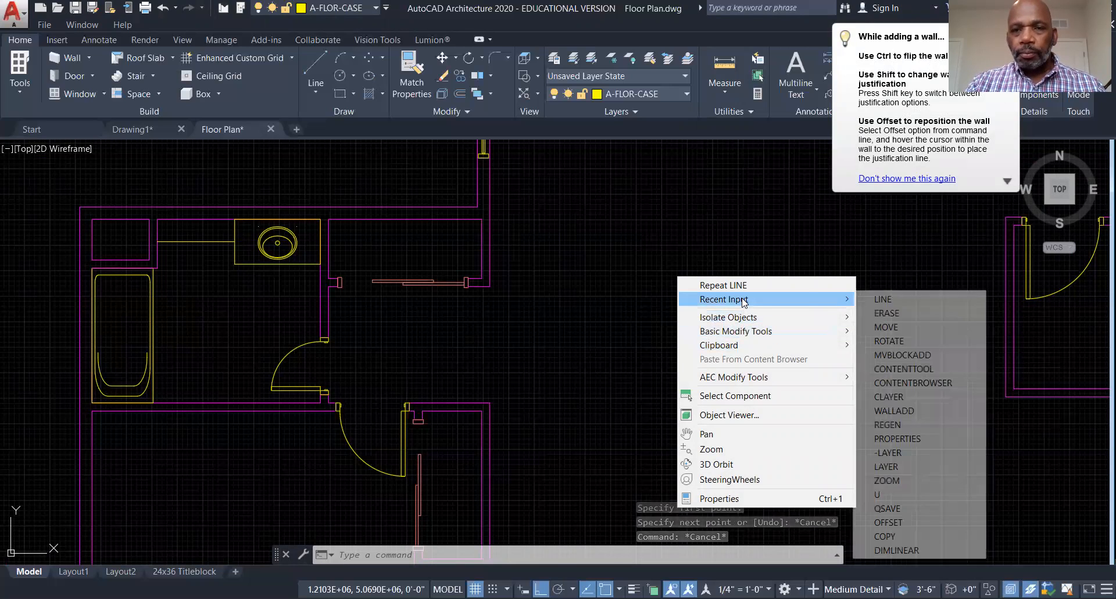
click(894, 384)
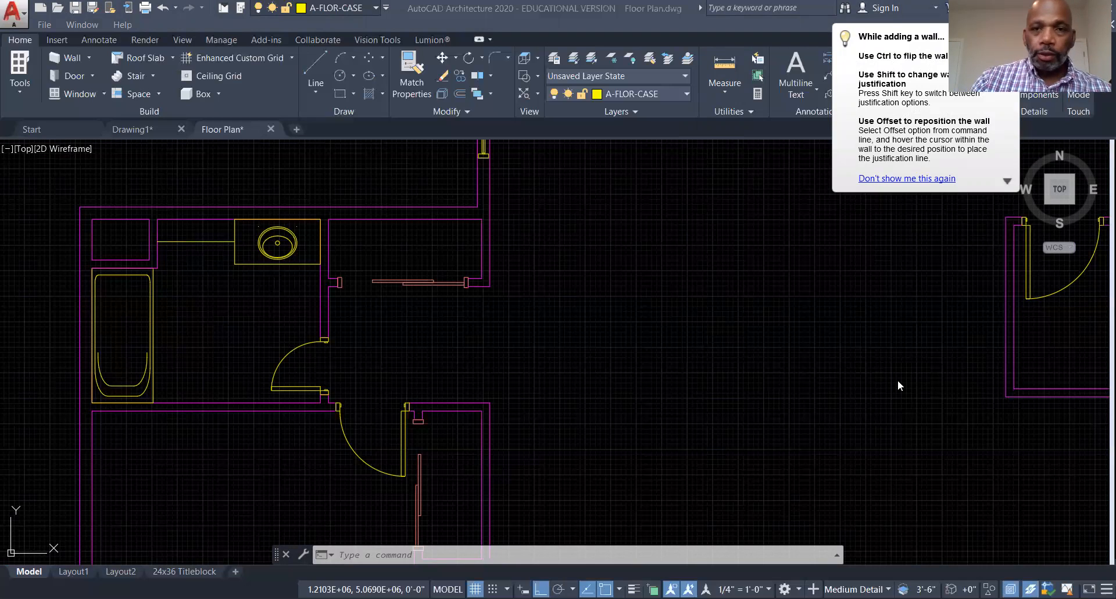
right_click(686, 216)
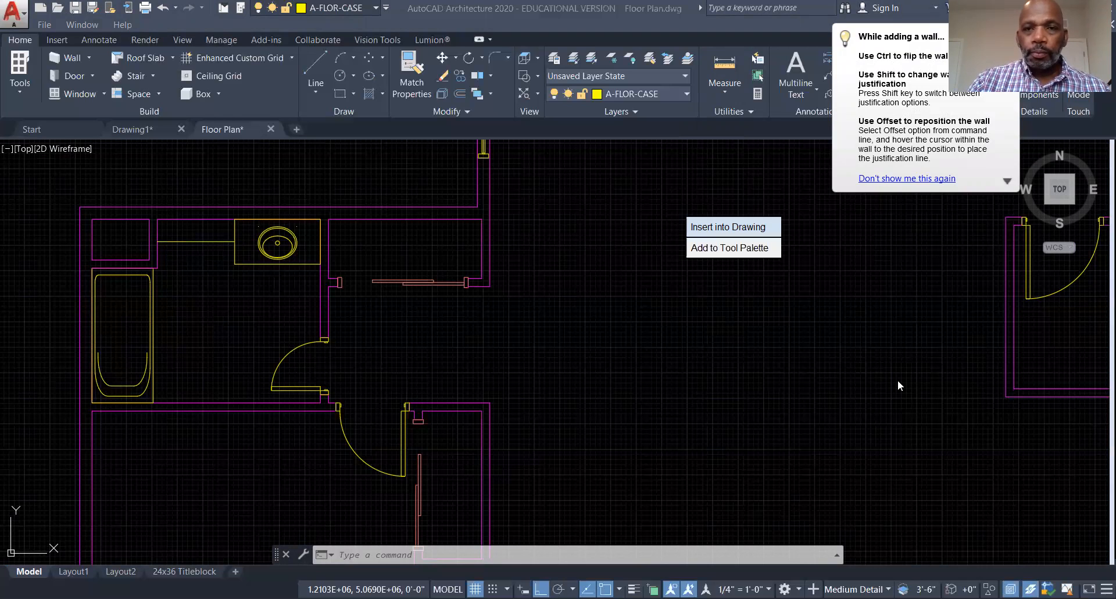
click(697, 221)
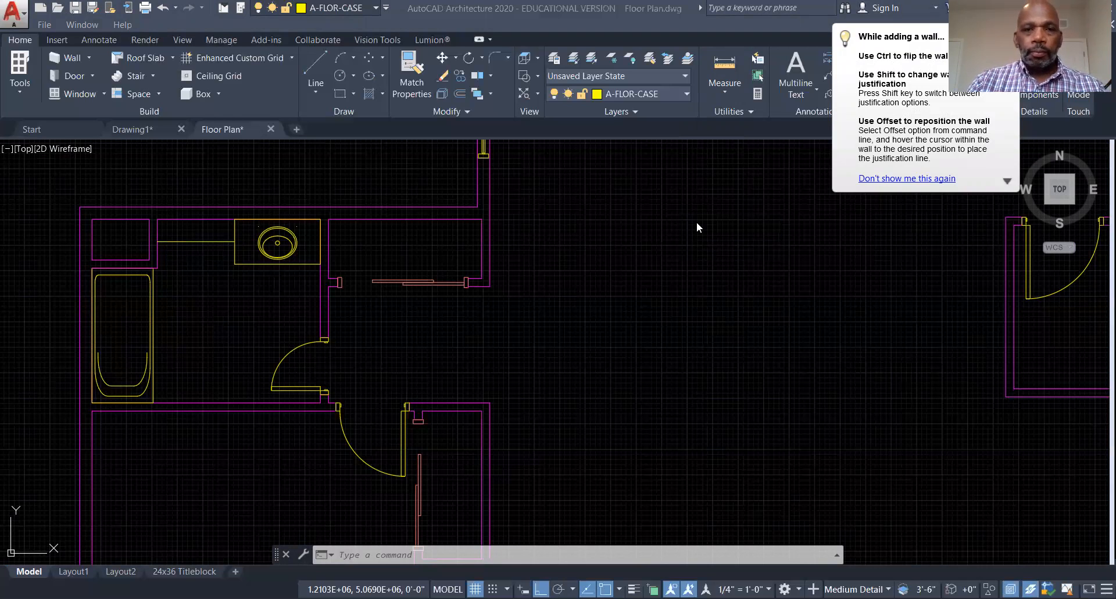
scroll(138, 285, up, 3)
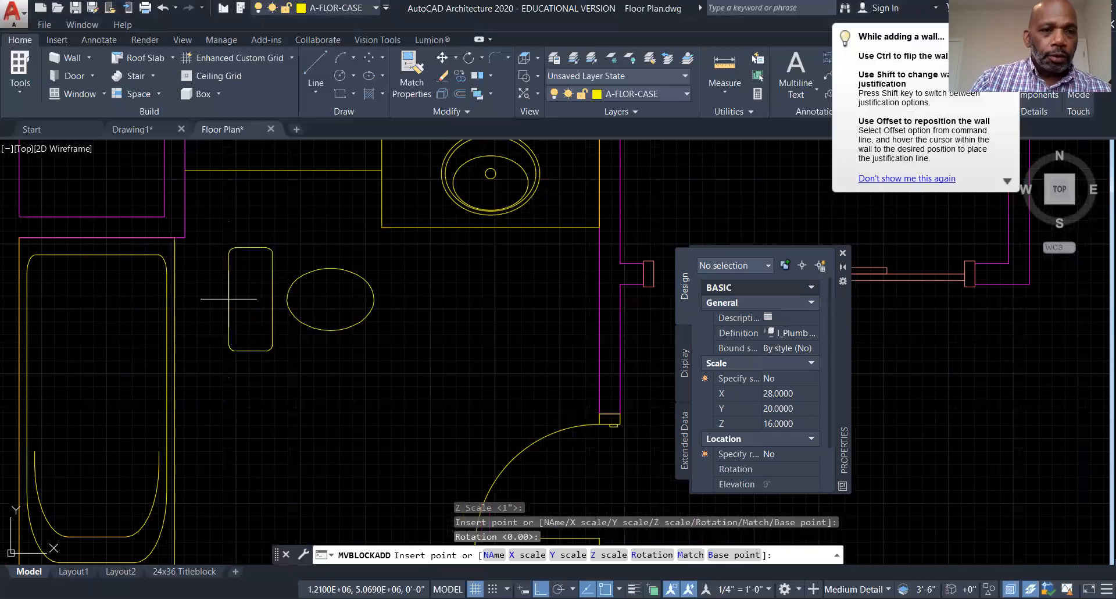
scroll(255, 237, down, 5)
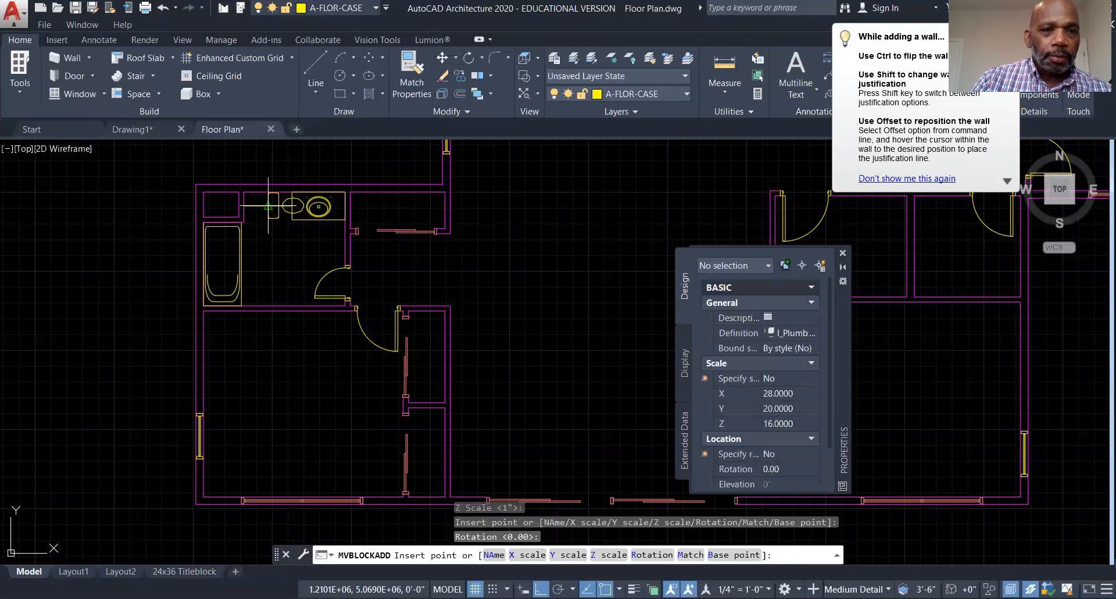
click(268, 205)
key(Escape)
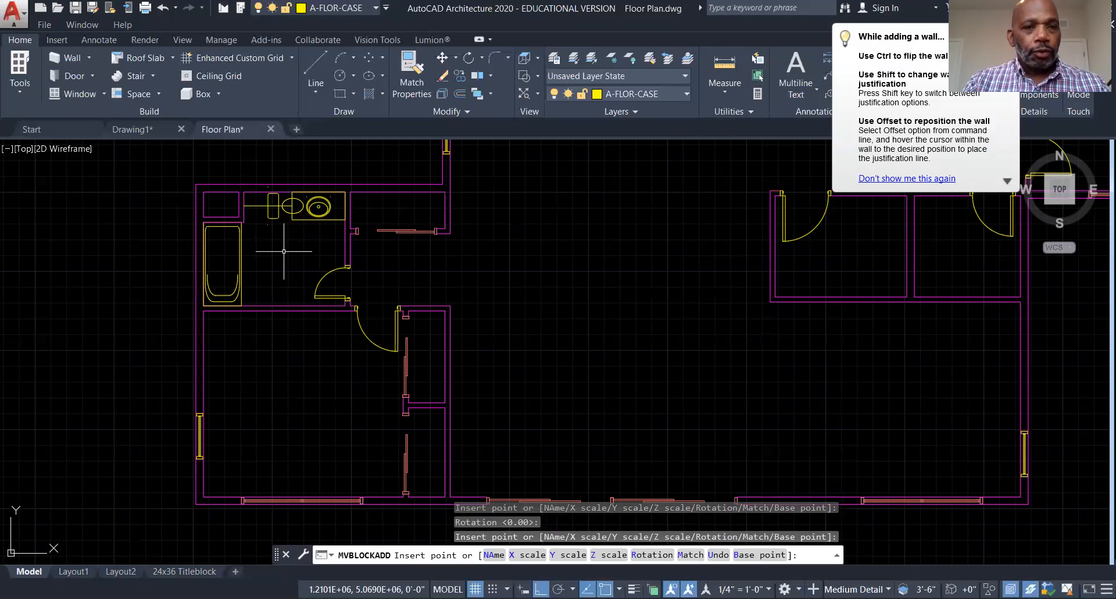
- Rotate the toilet to 270° about the midpoint of its tank's back edge so the bowl points away from the upper wall
click(469, 58)
scroll(291, 224, up, 4)
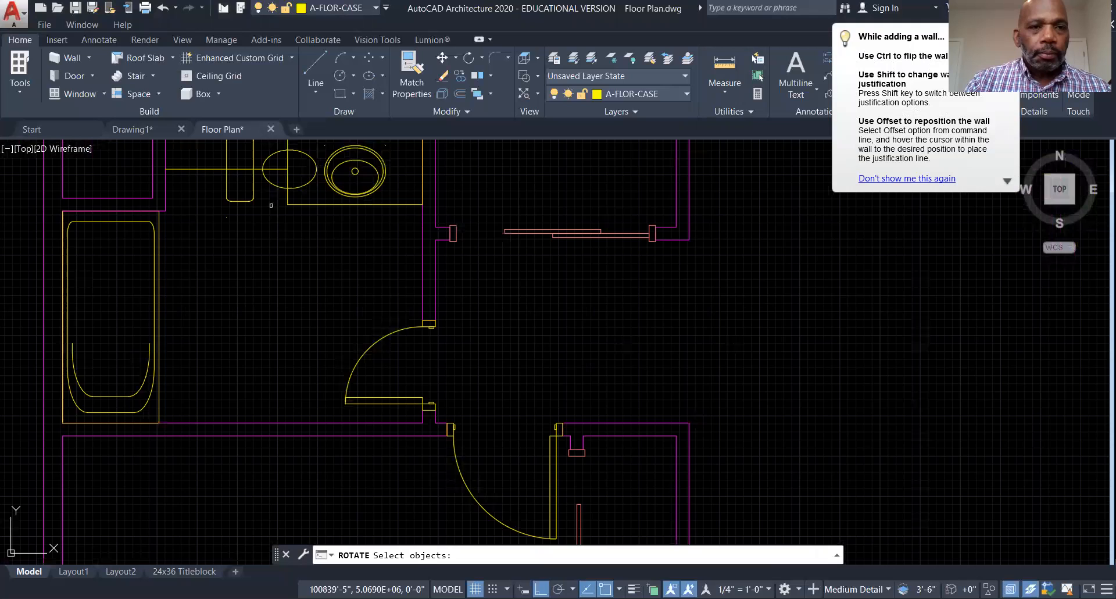
scroll(271, 205, down, 4)
scroll(279, 175, up, 4)
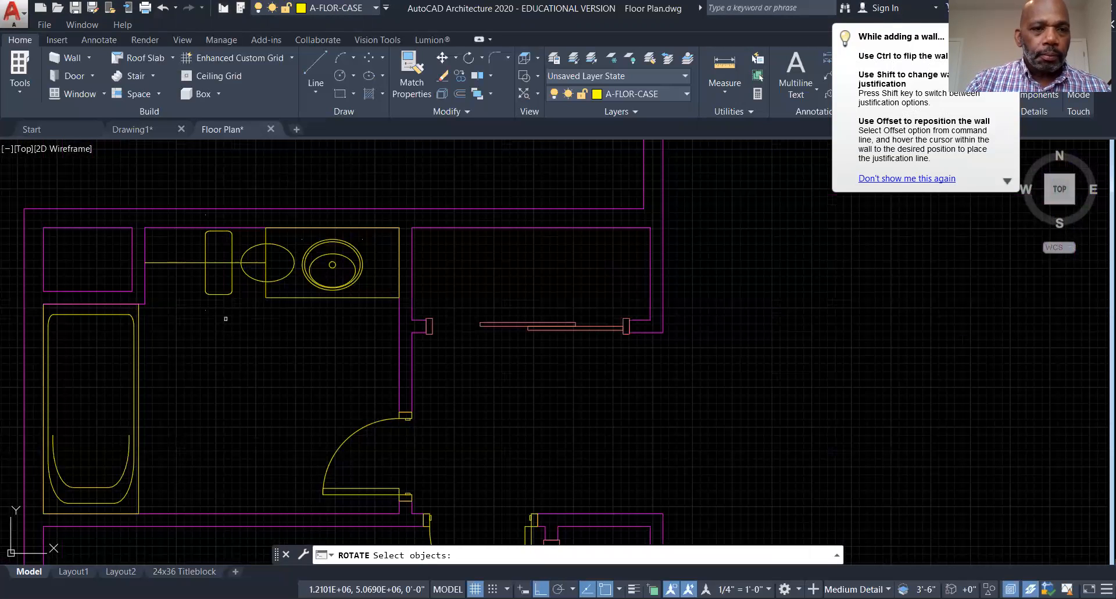
click(206, 280)
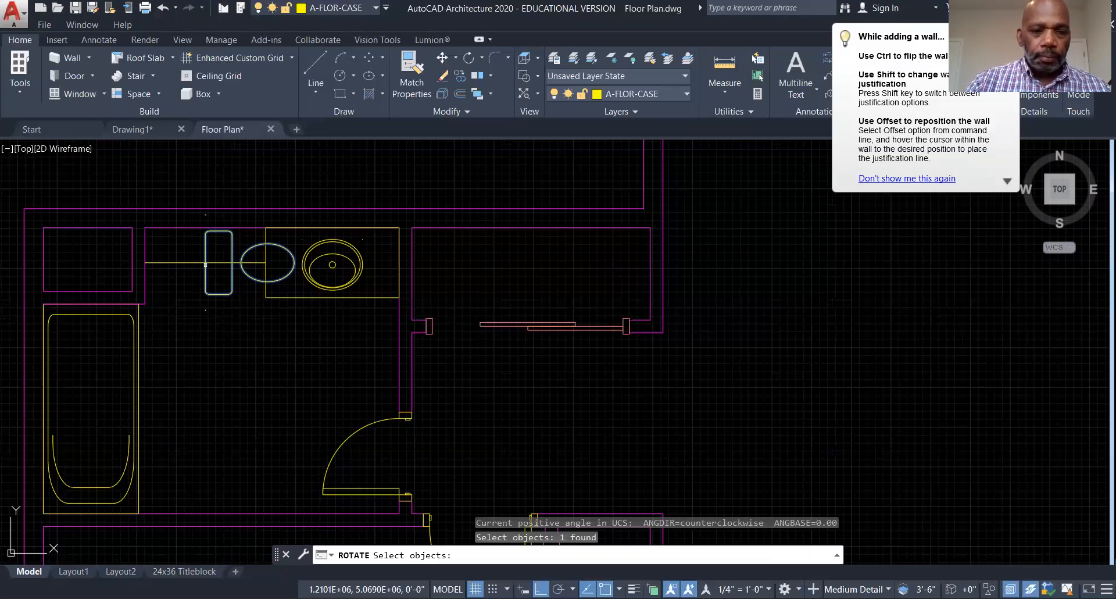
key(Return)
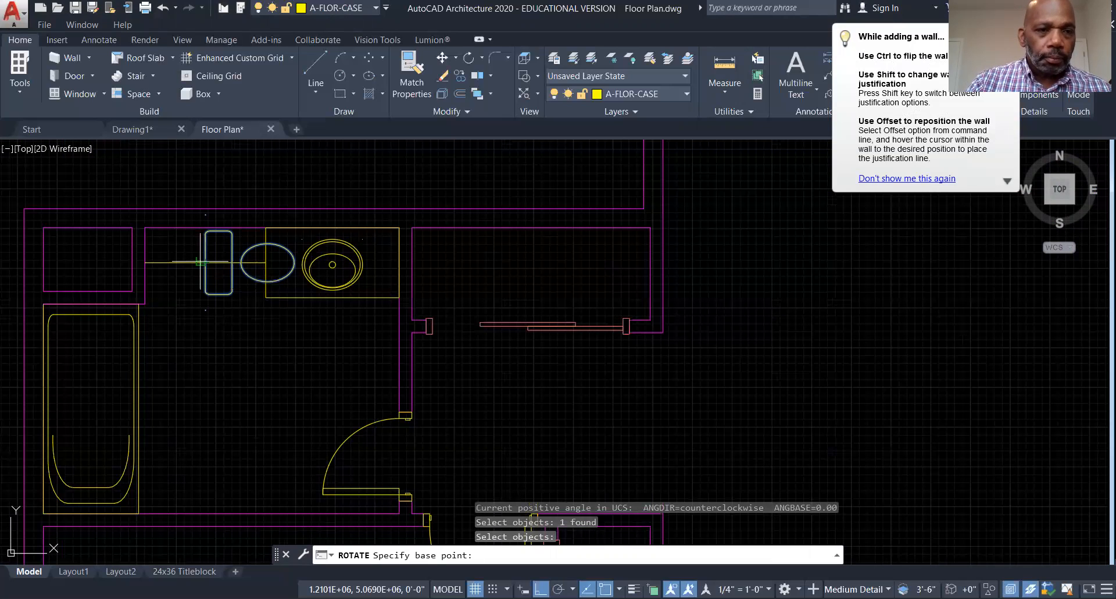
click(204, 263)
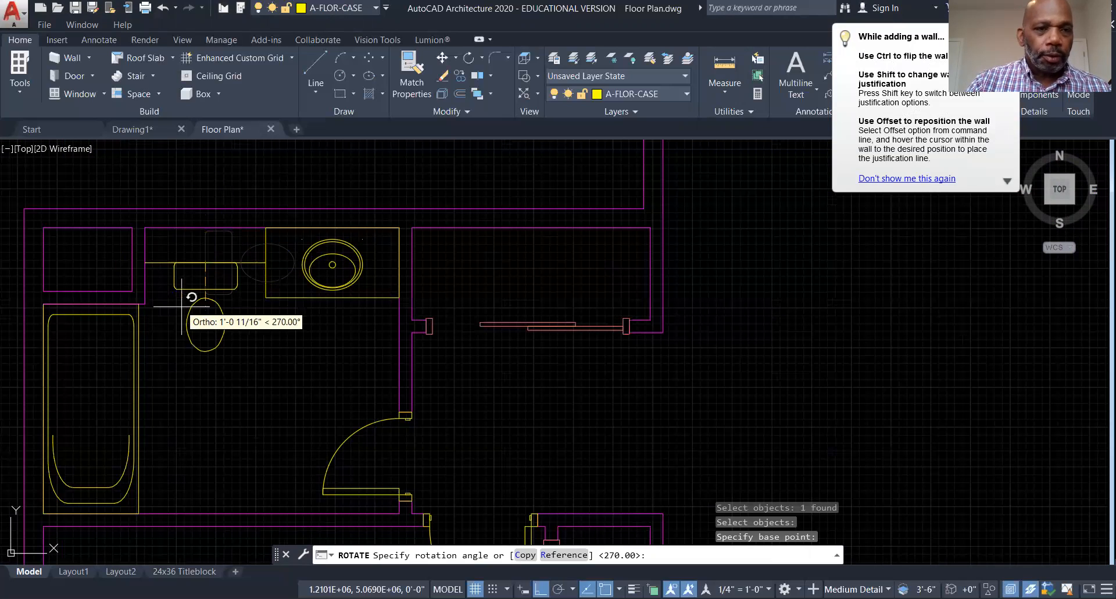
click(206, 321)
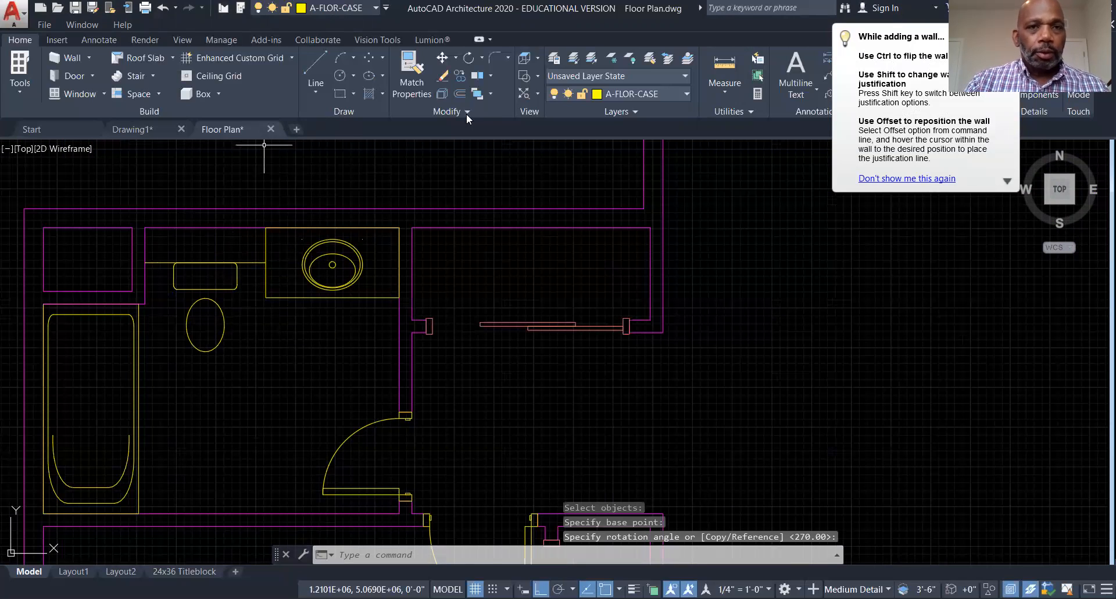
- Move the toilet straight up by the midpoint of its tank's back edge until it sits against the bathroom's upper wall
click(442, 58)
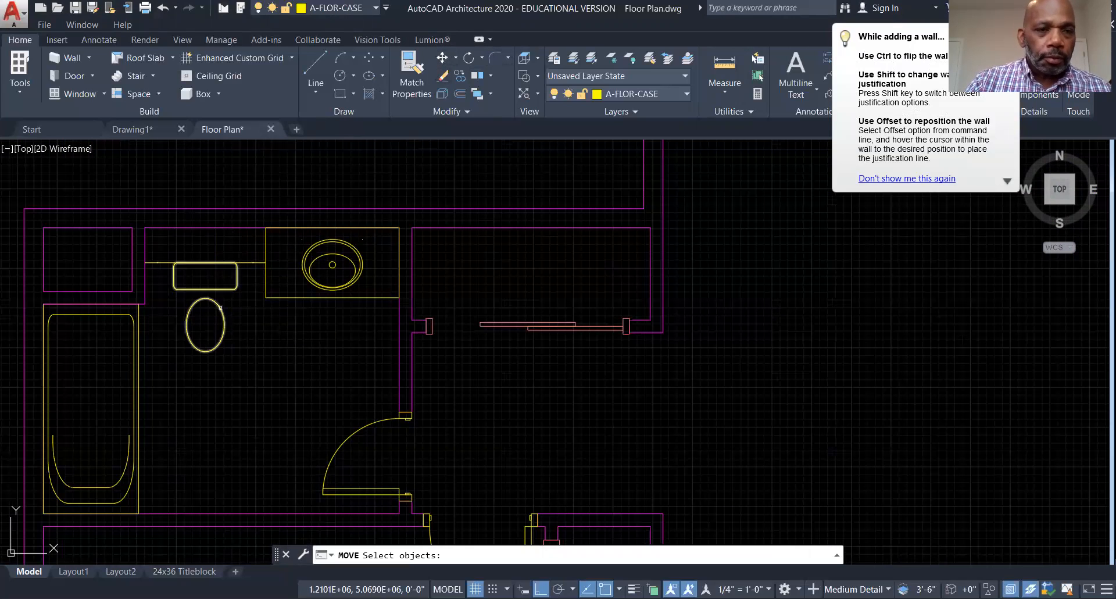
scroll(215, 290, up, 4)
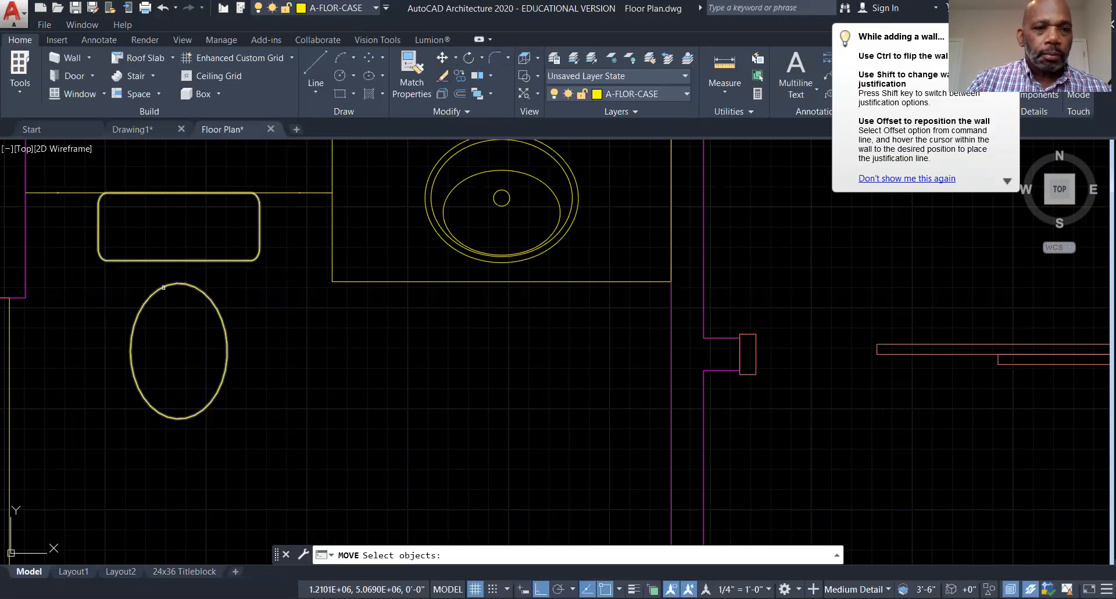
click(163, 286)
key(Return)
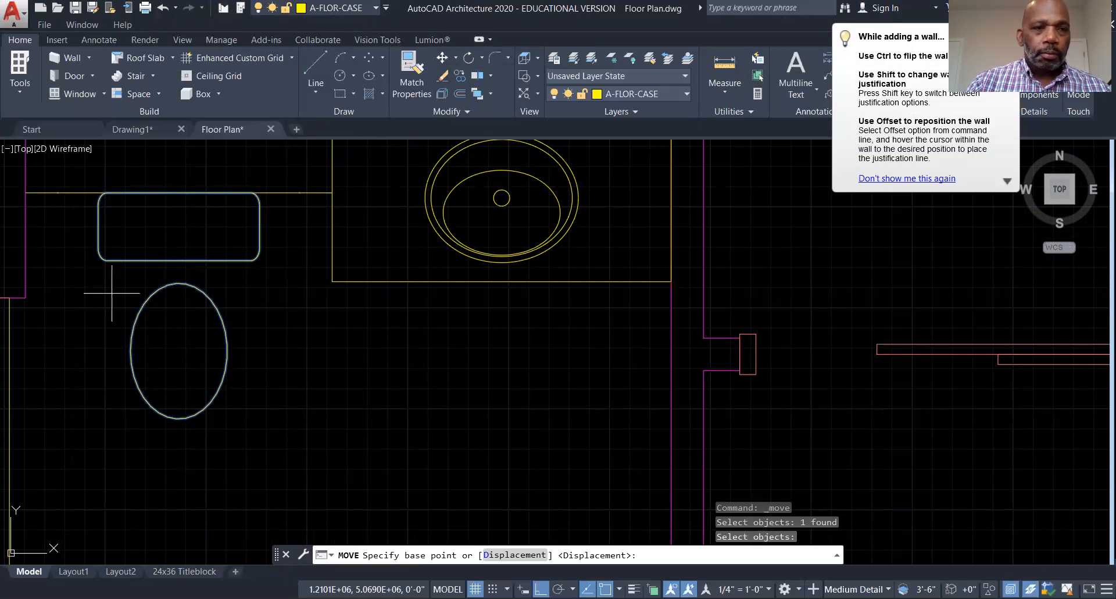
click(177, 183)
scroll(168, 262, down, 3)
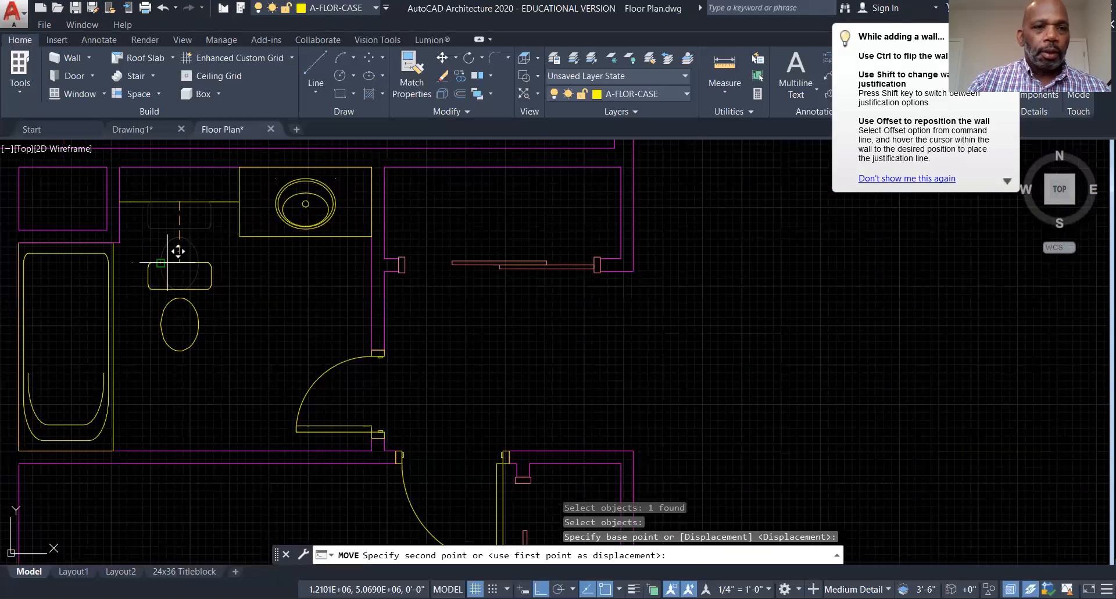
scroll(191, 204, up, 2)
middle_drag(199, 194, 208, 355)
click(188, 314)
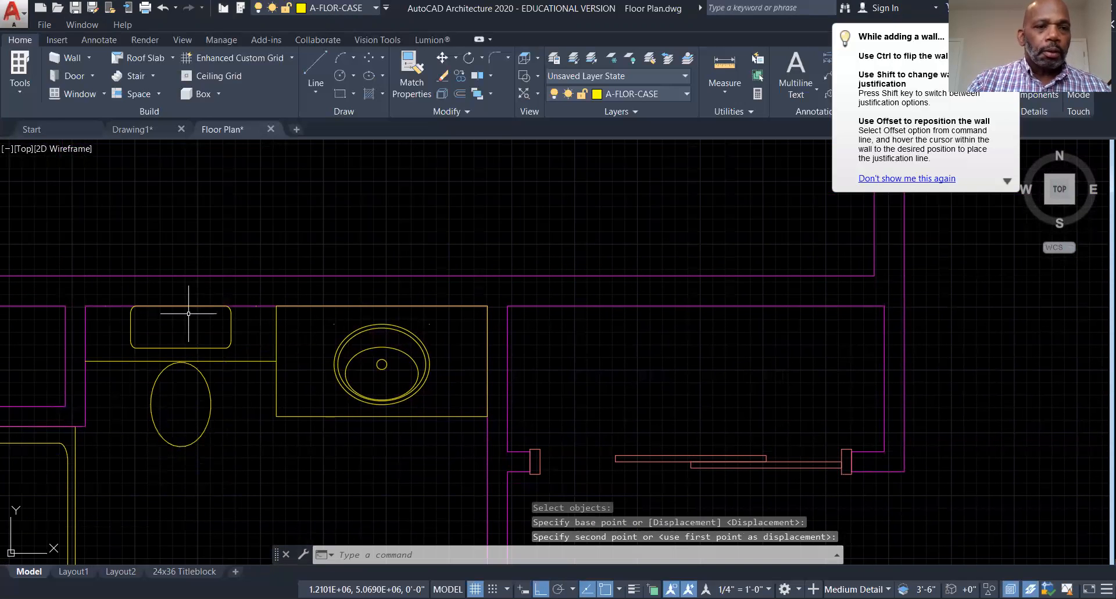
key(Escape)
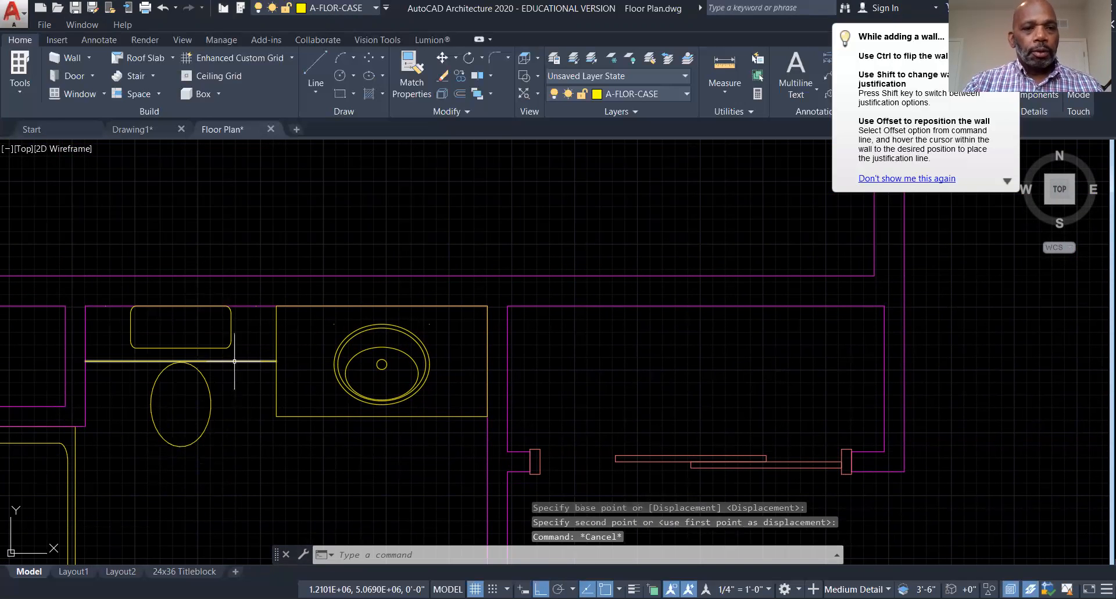
- Delete the horizontal guide line running between the toilet's tank and bowl, and save the drawing
click(234, 360)
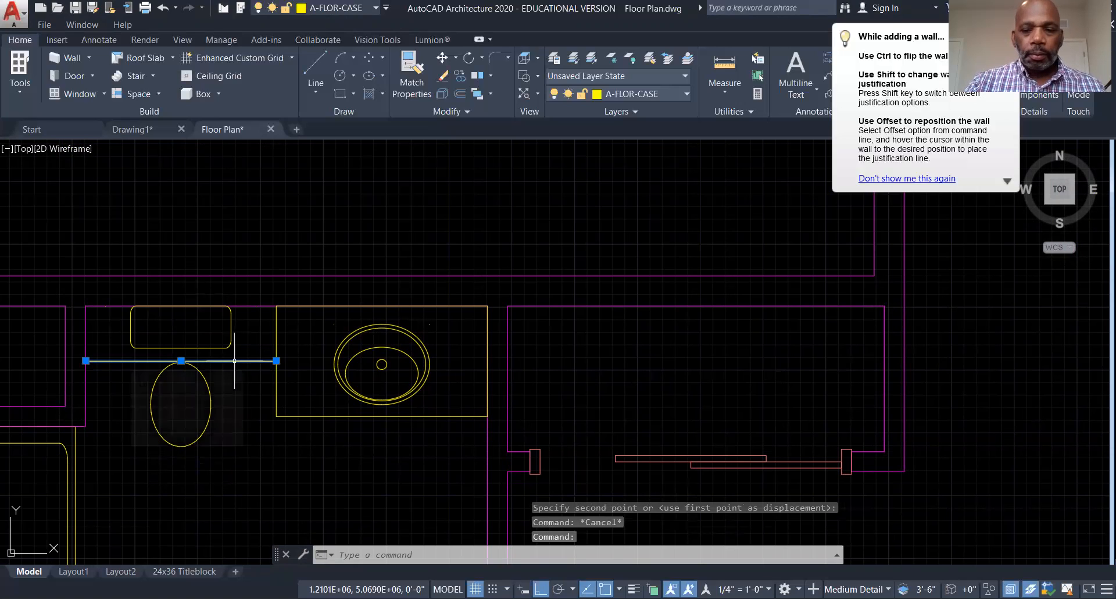
key(Delete)
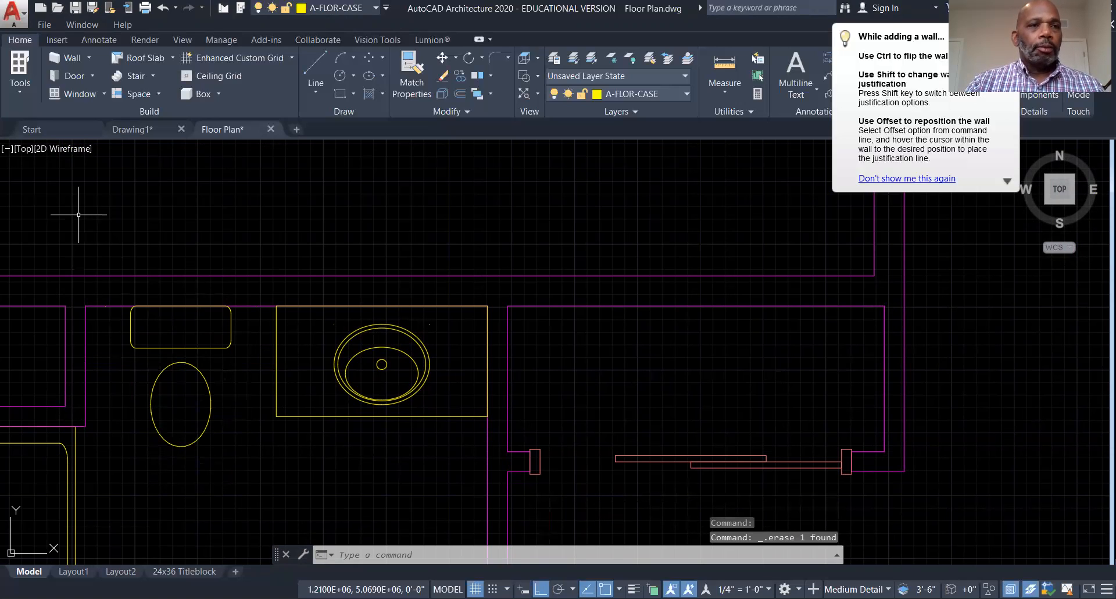
click(75, 8)
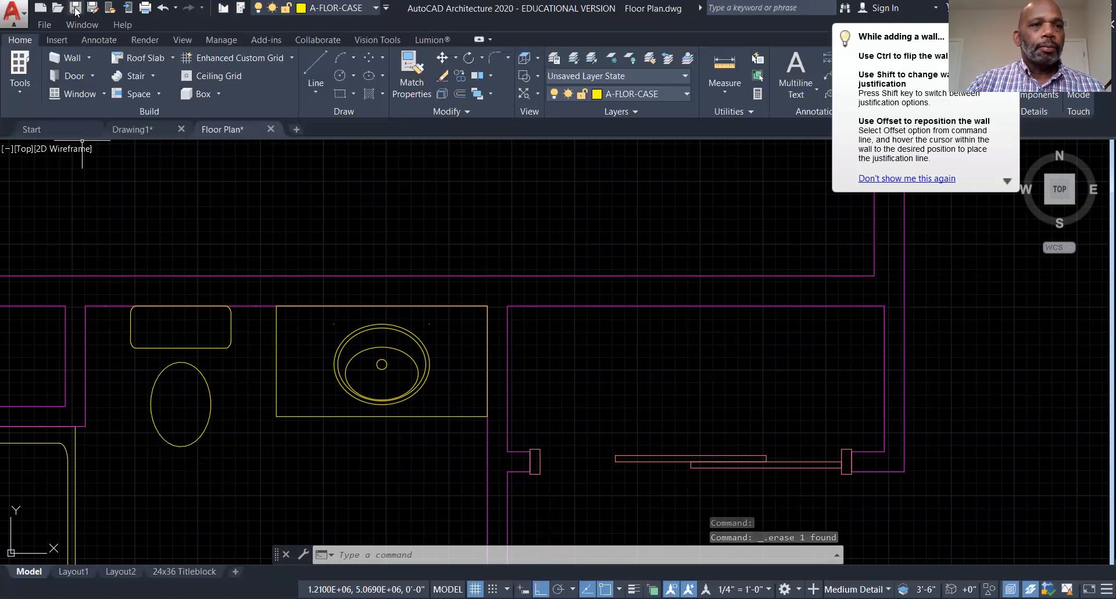
- Look over the whole floor plan to examine the remaining rooms that need fixtures
scroll(267, 511, down, 6)
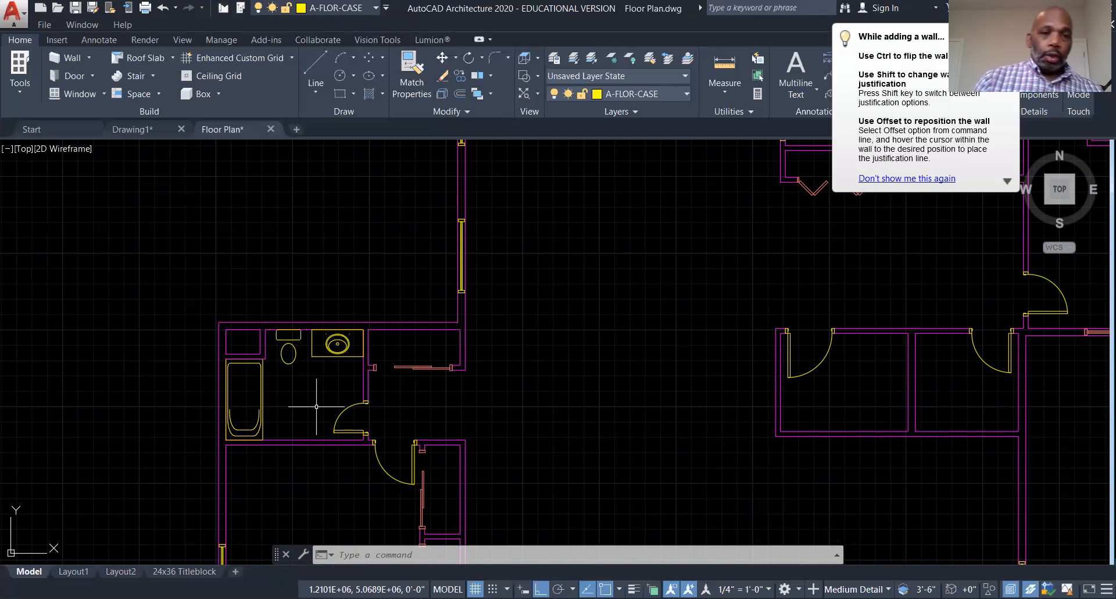
scroll(724, 445, down, 3)
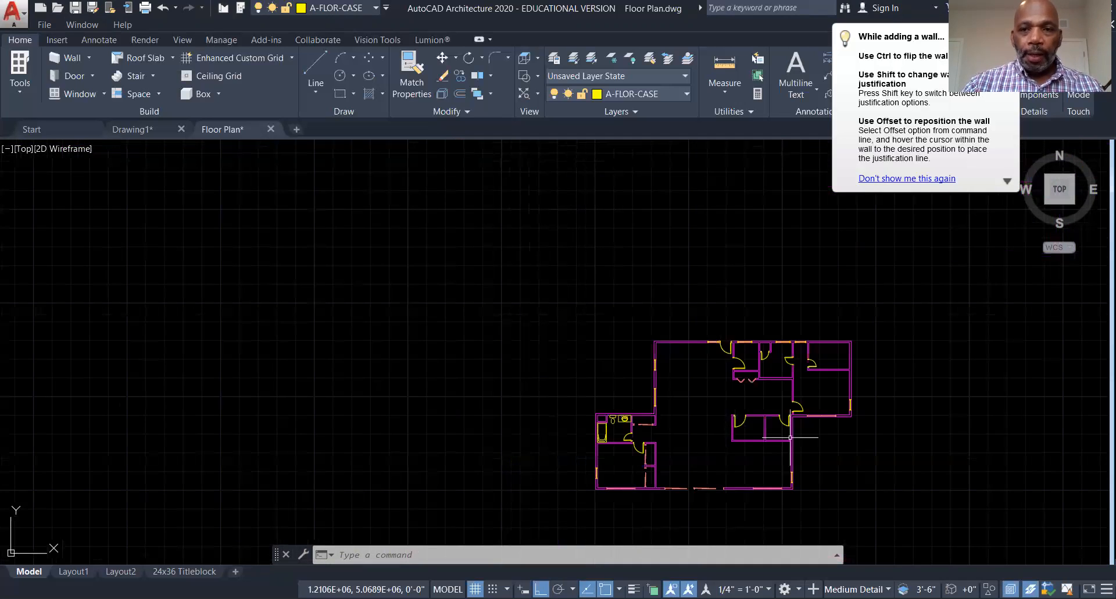
scroll(779, 381, up, 2)
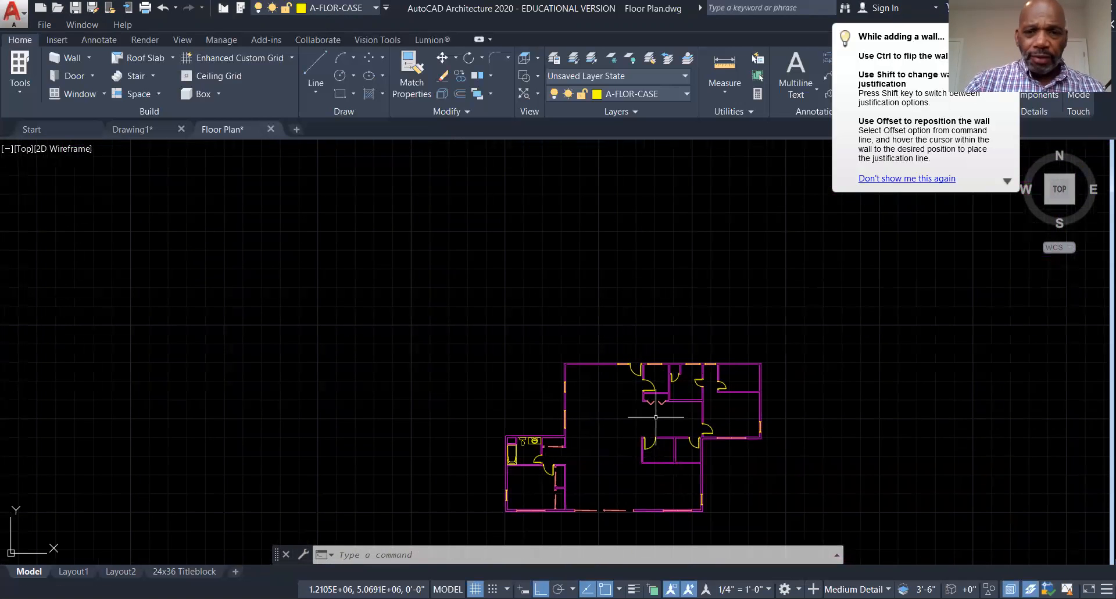
scroll(653, 410, up, 2)
middle_drag(744, 393, 605, 386)
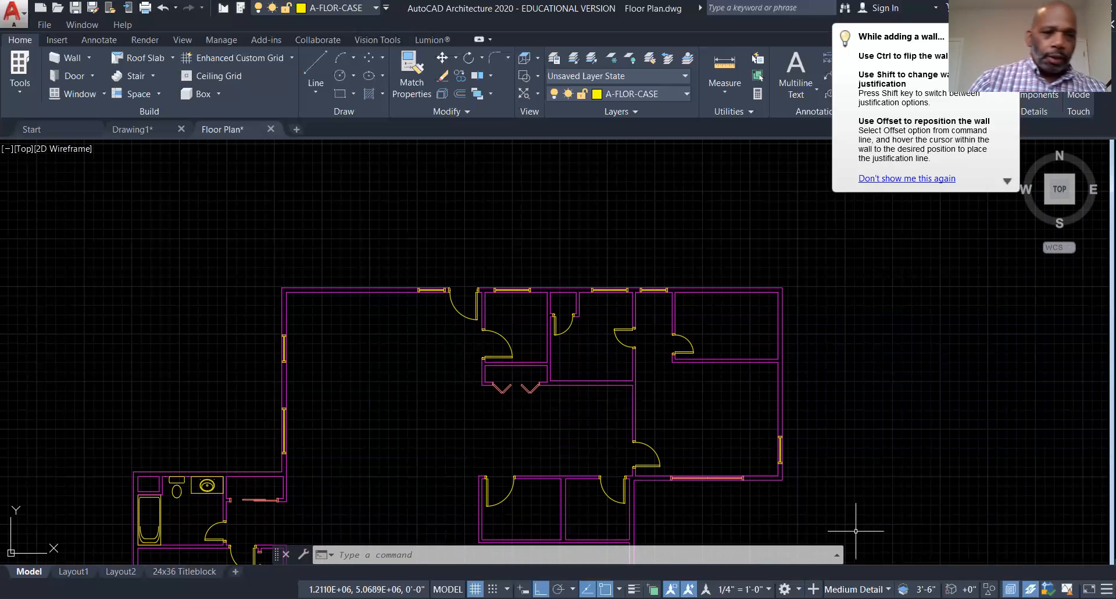
middle_drag(387, 461, 420, 360)
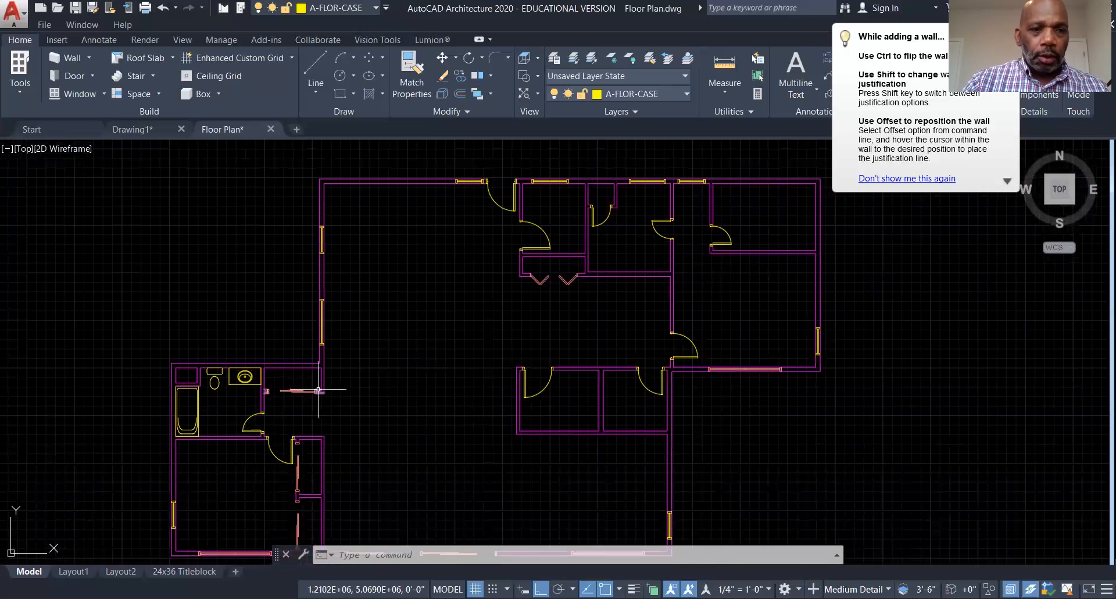
scroll(208, 439, down, 2)
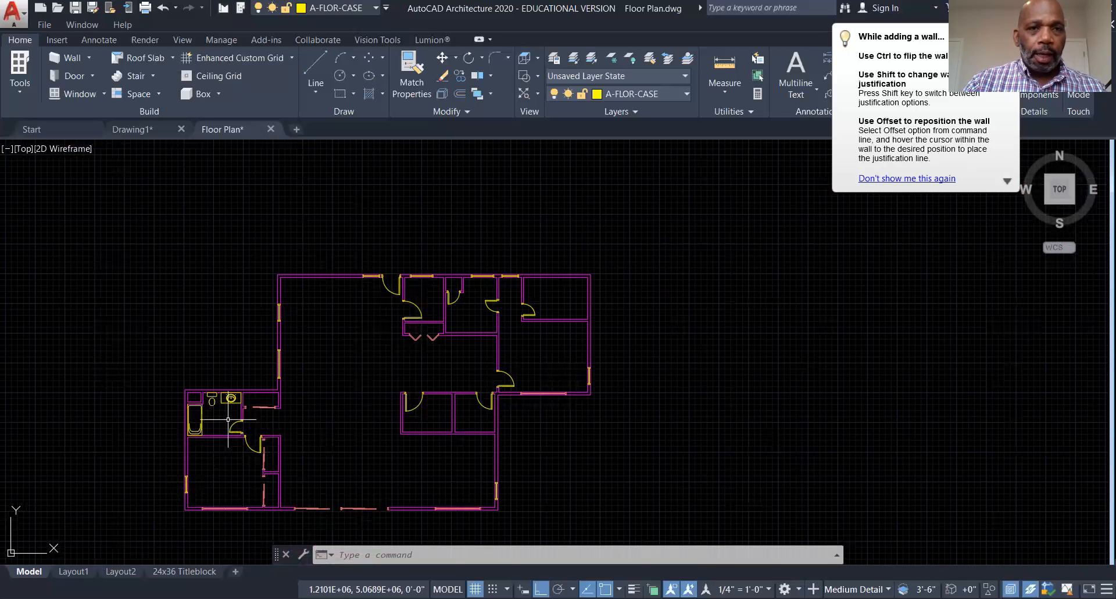
- Copy the bathtub with Ortho off into the second bathroom near the plan's upper side, placing it against that room's lower wall
click(460, 76)
scroll(195, 433, up, 4)
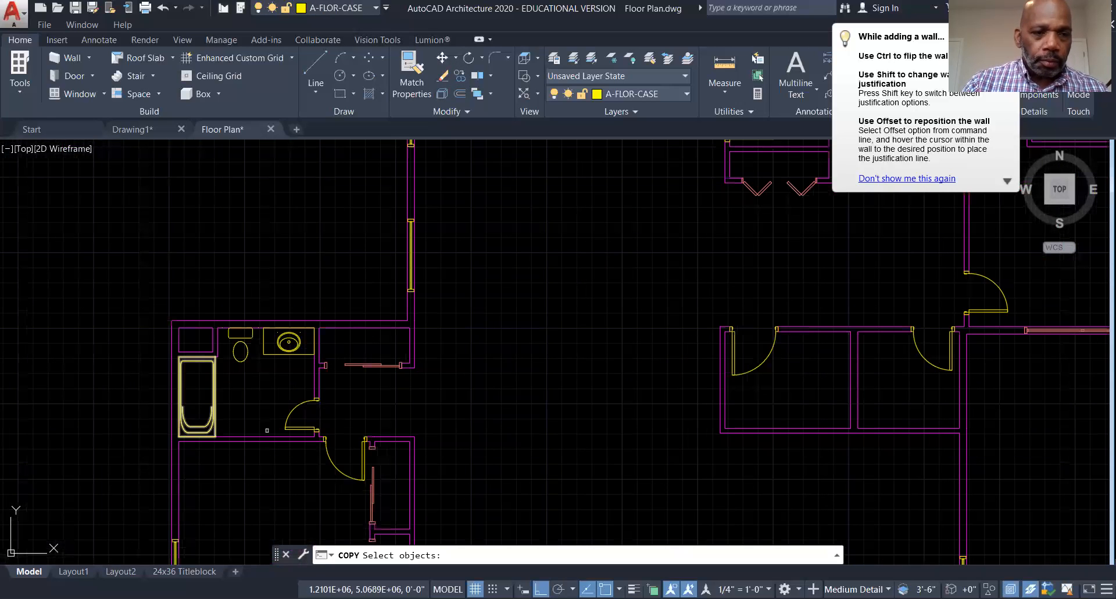
click(213, 417)
key(Return)
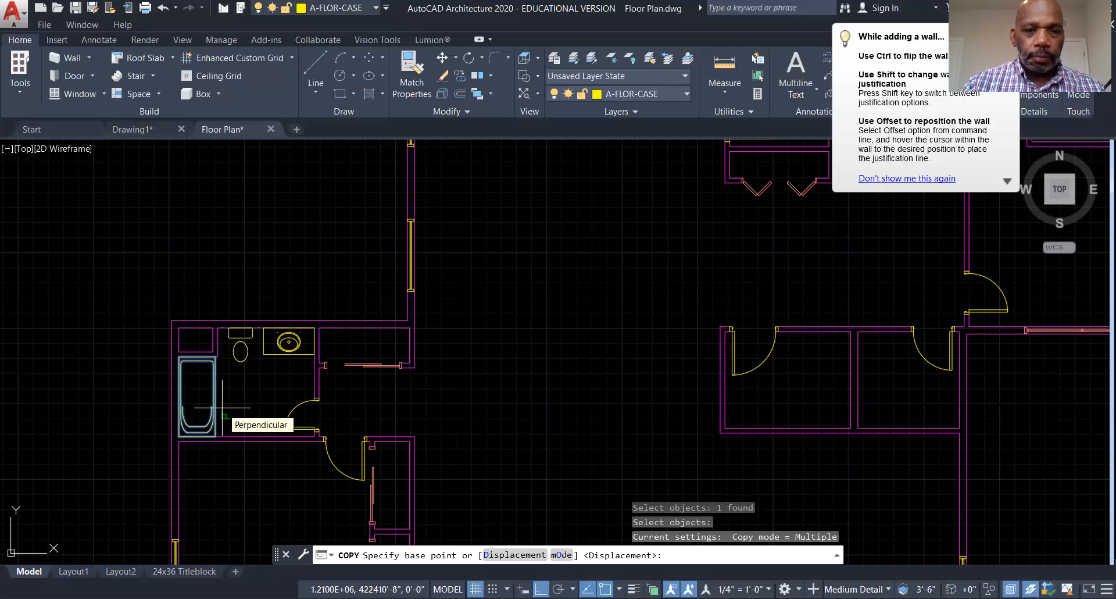
click(190, 436)
scroll(471, 317, down, 5)
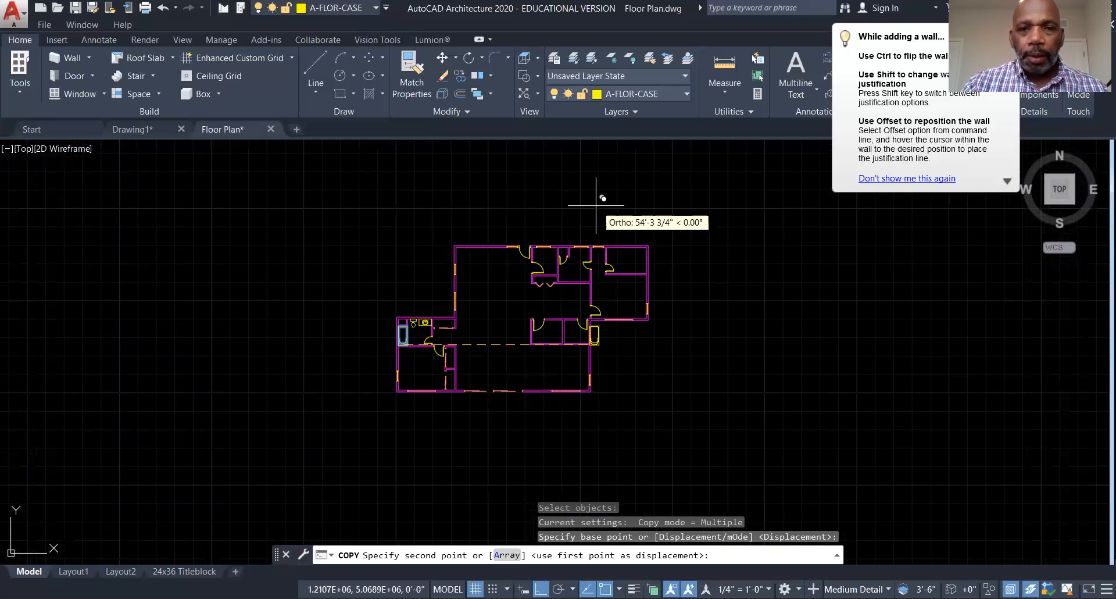
key(F8)
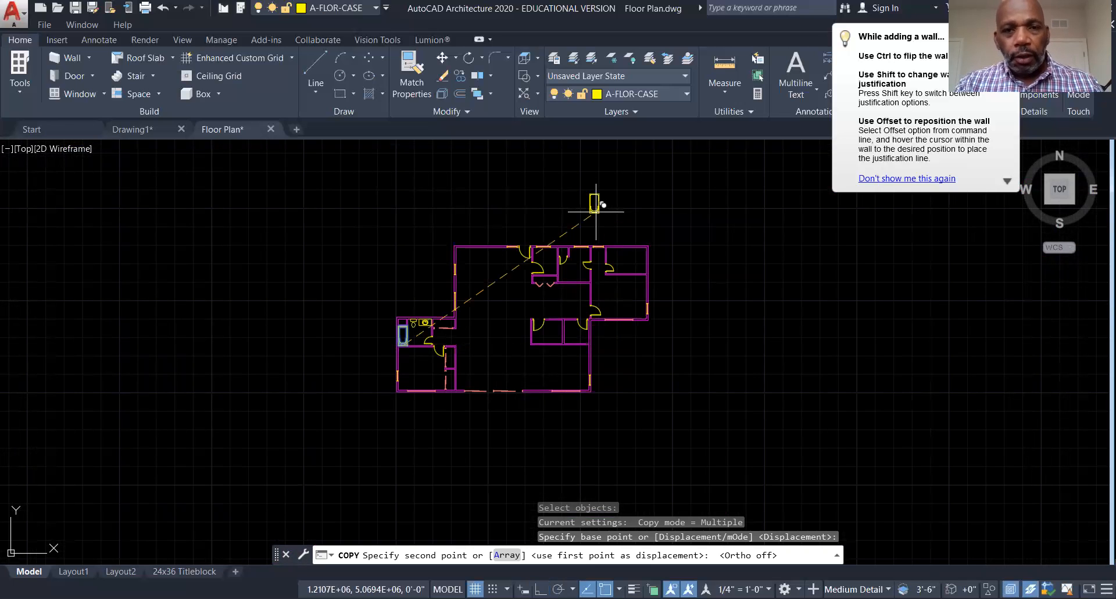
scroll(604, 262, up, 4)
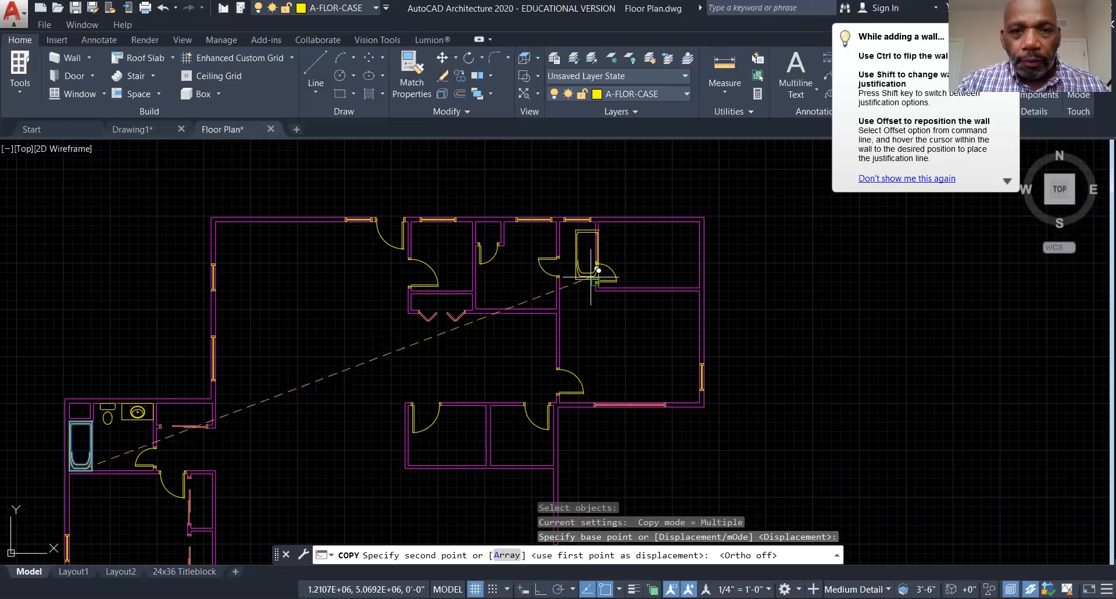
click(523, 302)
key(Escape)
key(Escape)
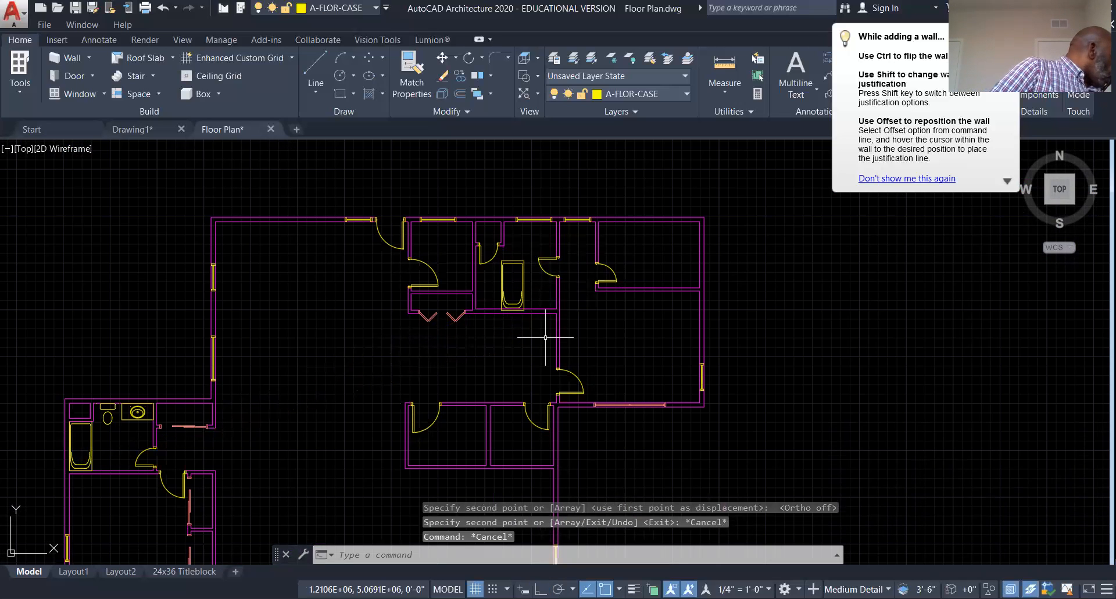
- Rotate the copied bathtub 90° counterclockwise about its lower-left corner with Ortho on
scroll(564, 316, up, 2)
scroll(590, 294, down, 2)
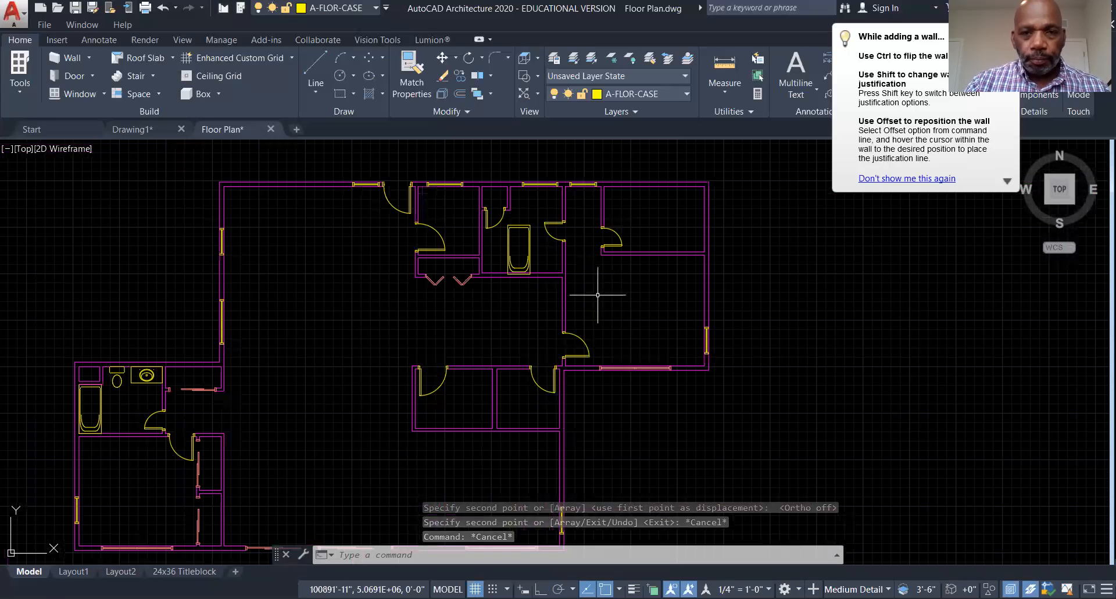
right_click(597, 305)
mouse_move(657, 328)
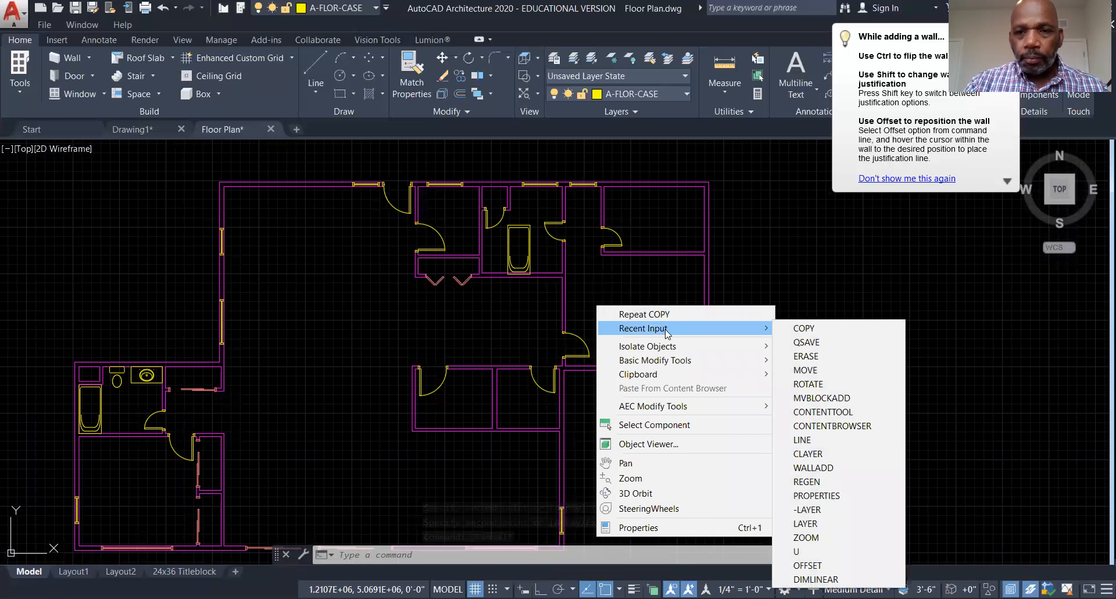
click(808, 385)
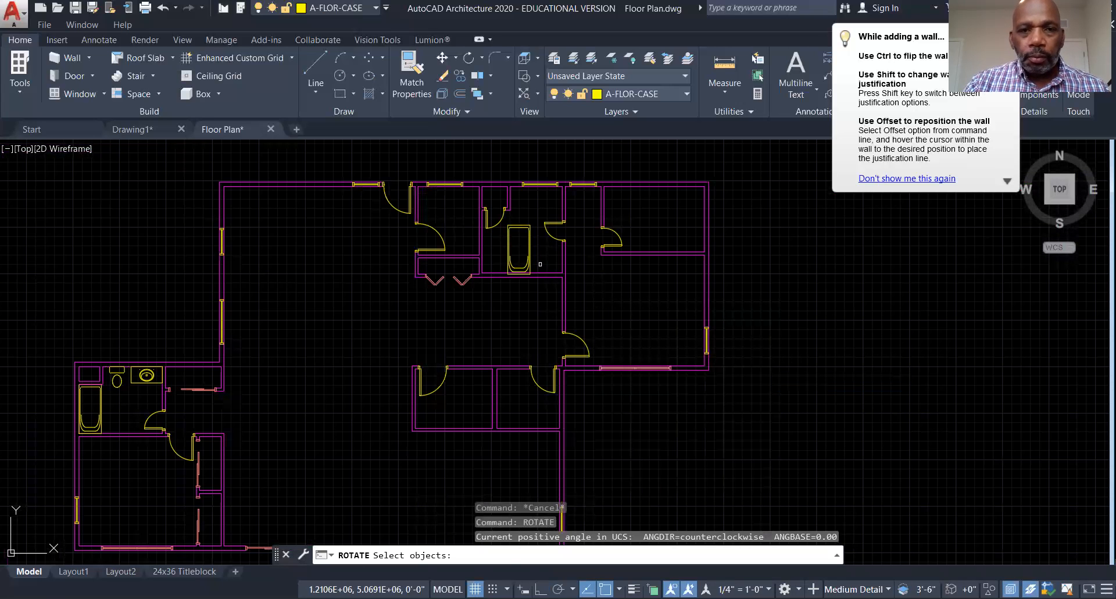
click(543, 266)
click(519, 259)
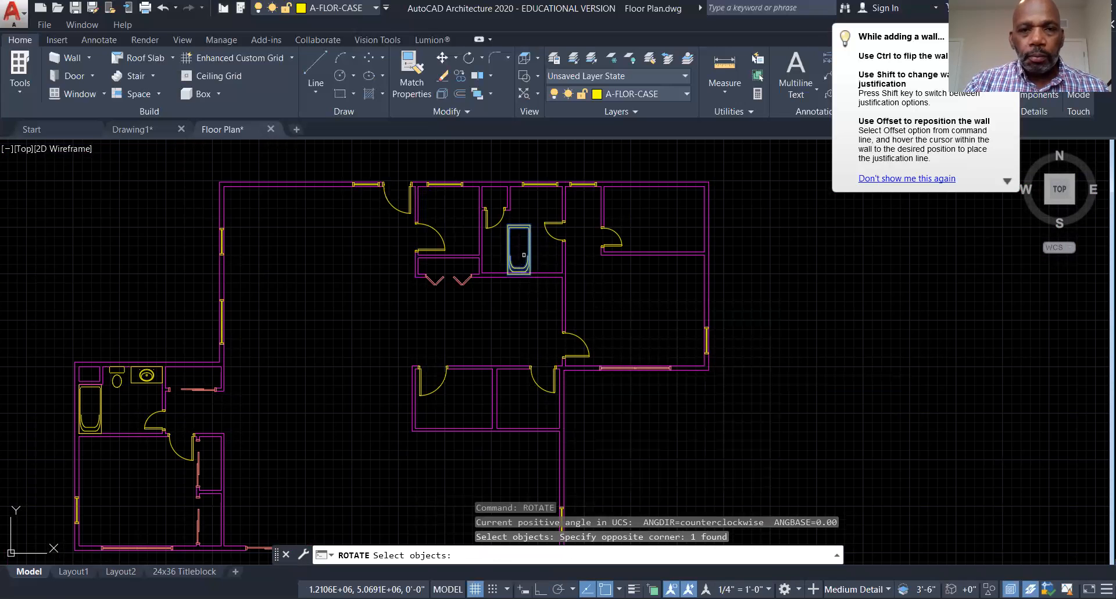
key(Return)
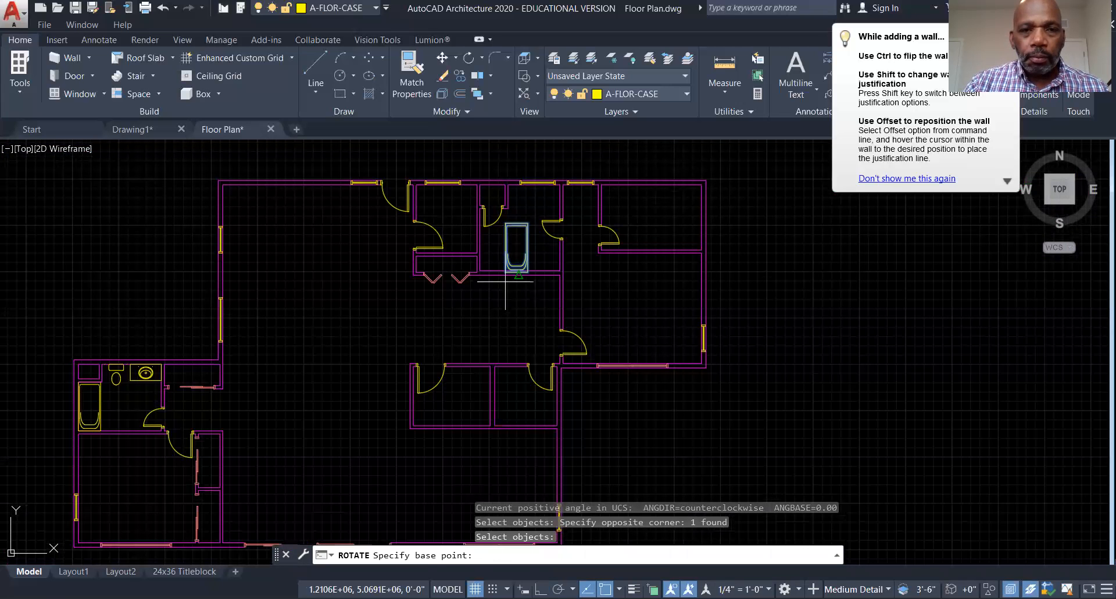
click(506, 271)
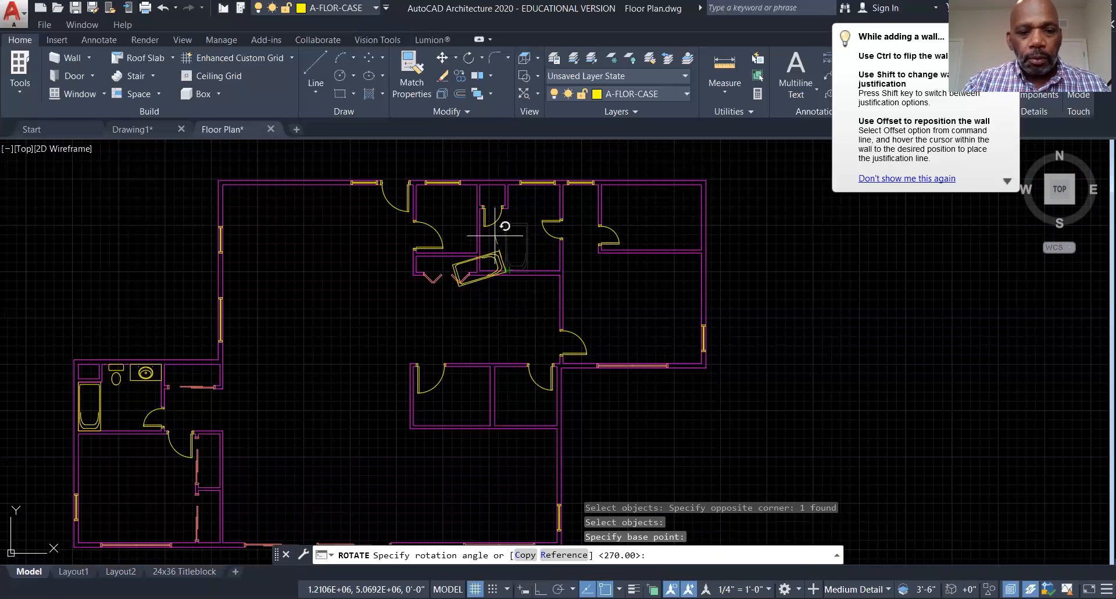
key(F8)
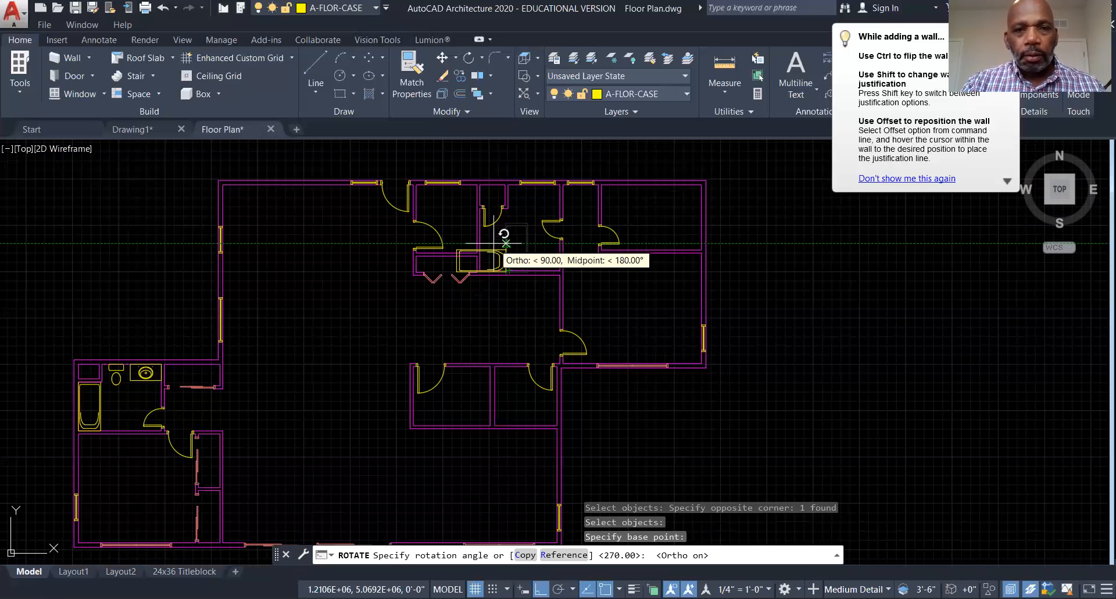
click(491, 243)
key(Escape)
right_click(515, 255)
click(569, 265)
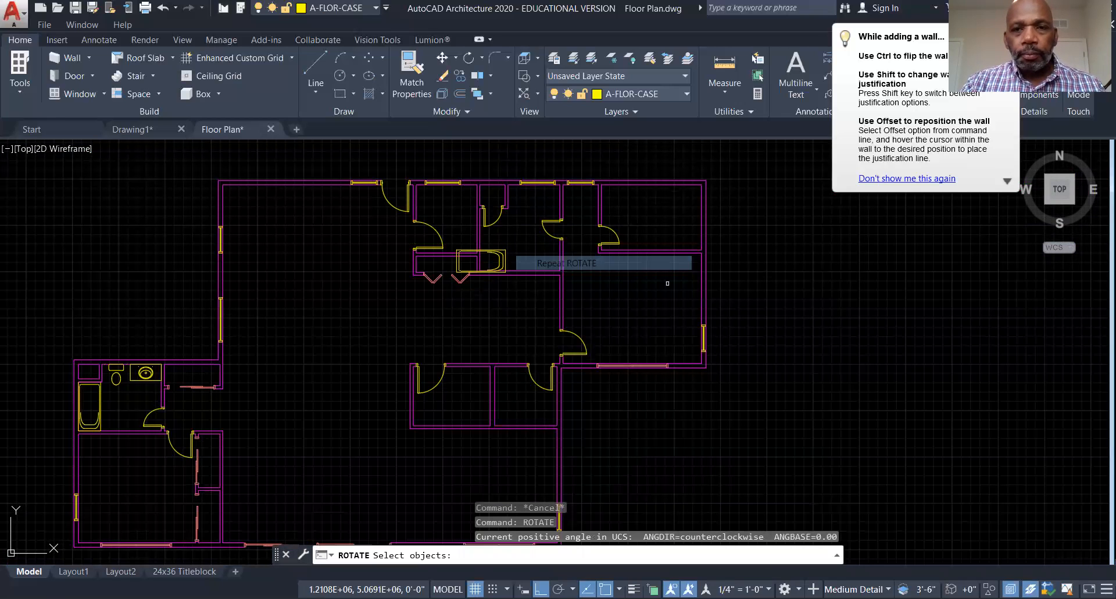
- Move the rotated bathtub by its upper-right corner into the inner upper-right corner of the second bathroom
right_click(739, 271)
mouse_move(803, 296)
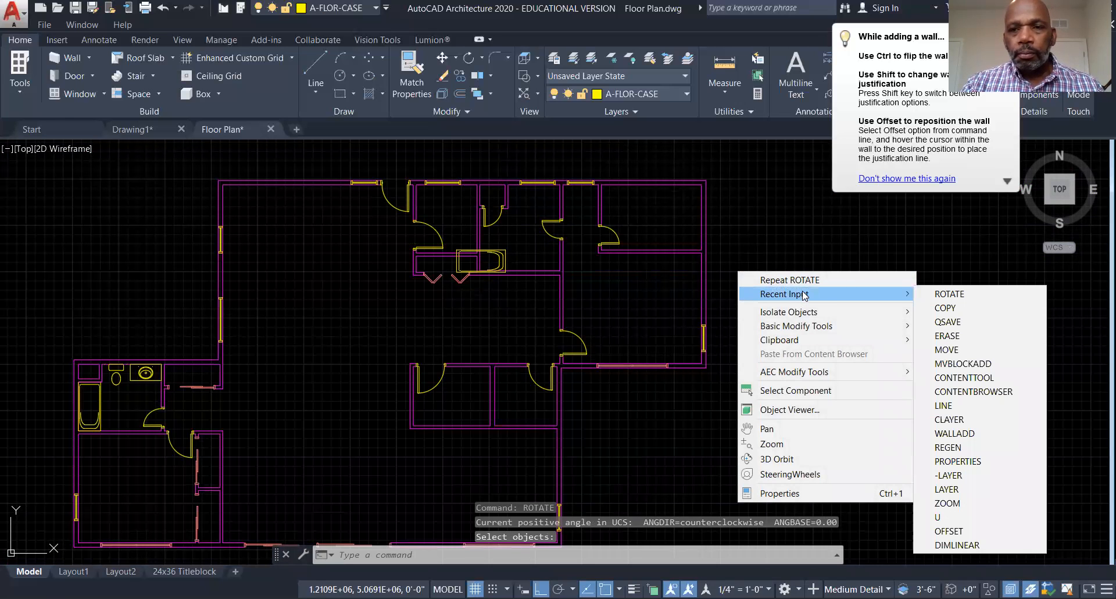
click(948, 350)
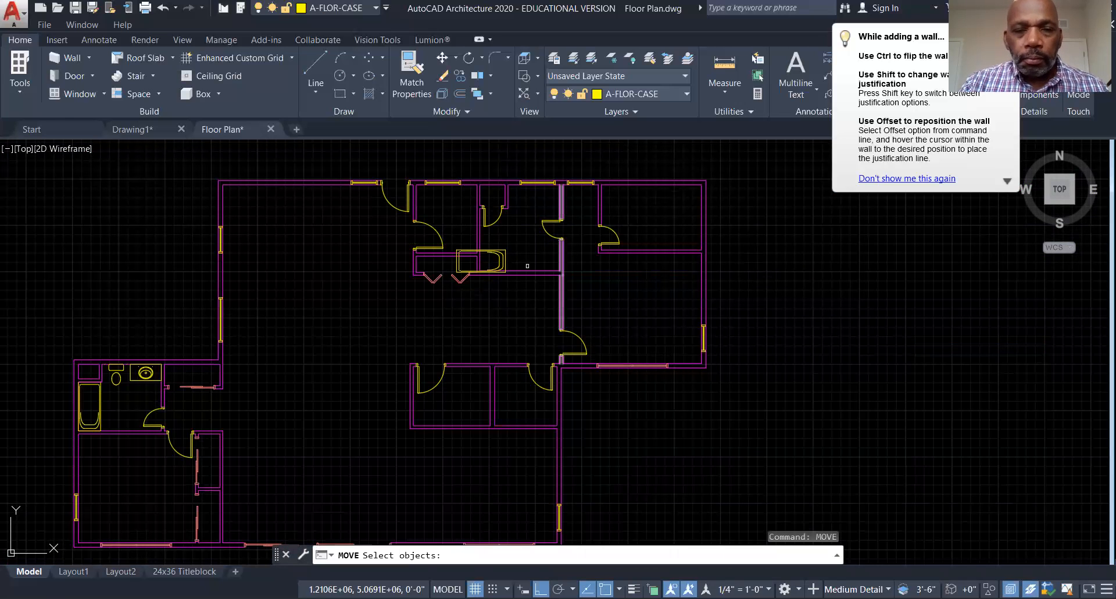
scroll(527, 266, up, 5)
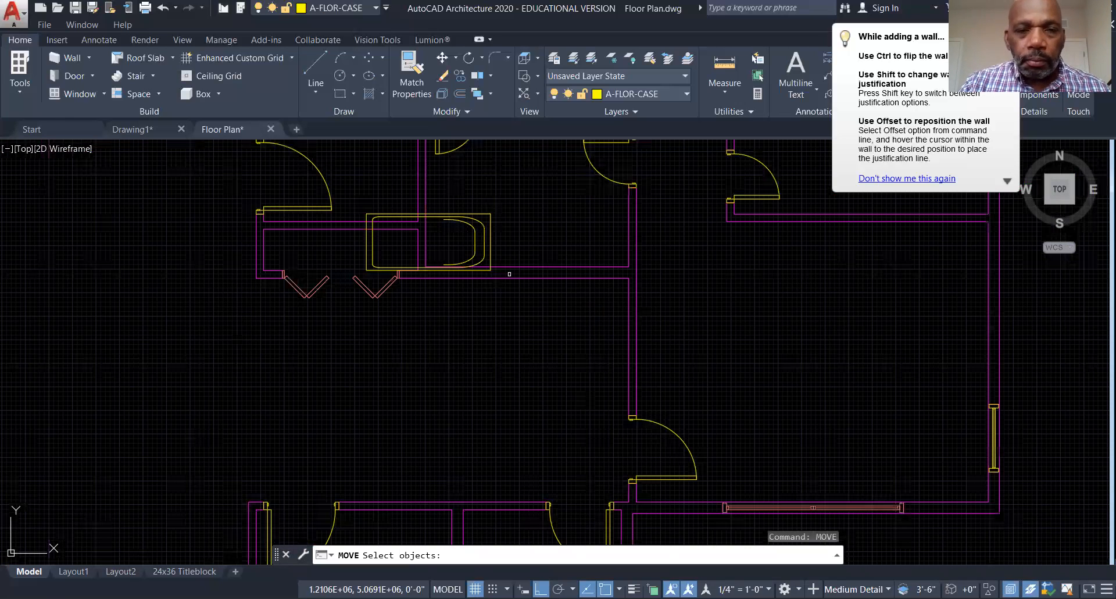
click(448, 214)
key(Return)
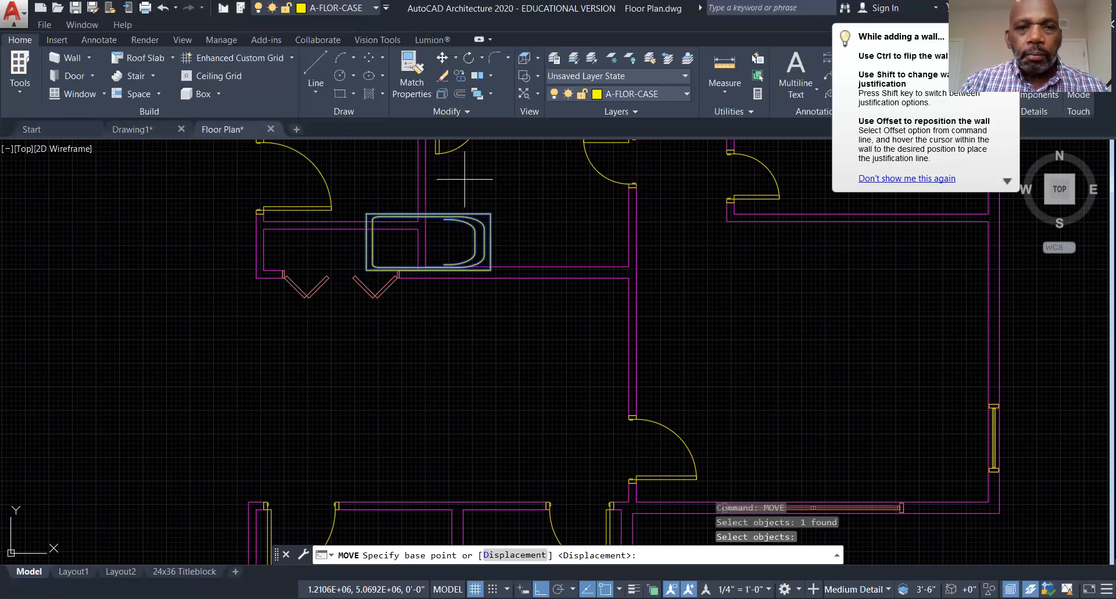
click(490, 214)
scroll(468, 180, down, 4)
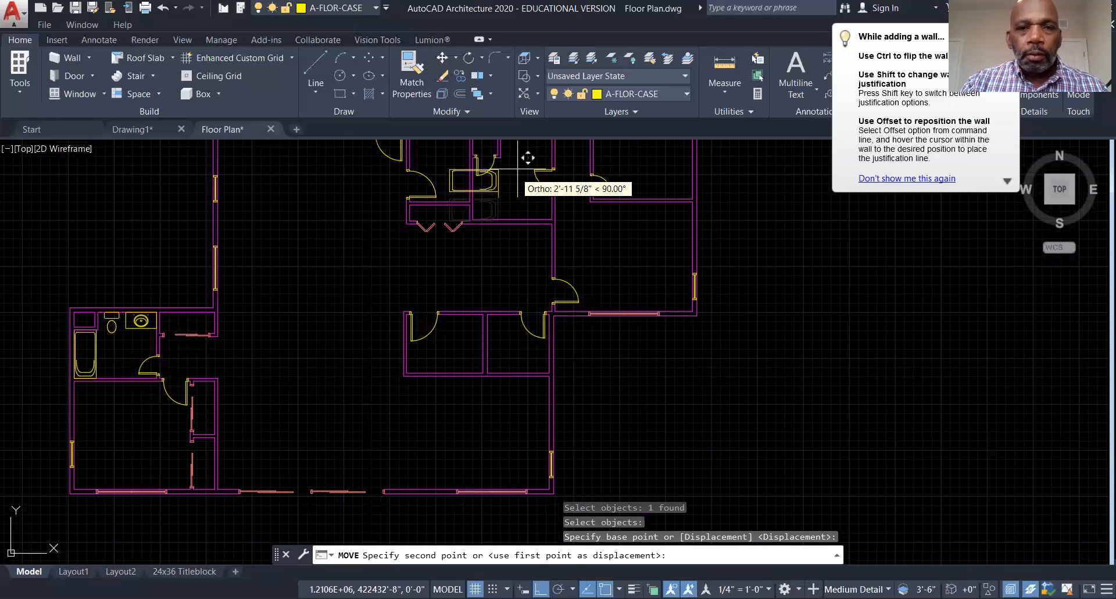
scroll(471, 265, up, 2)
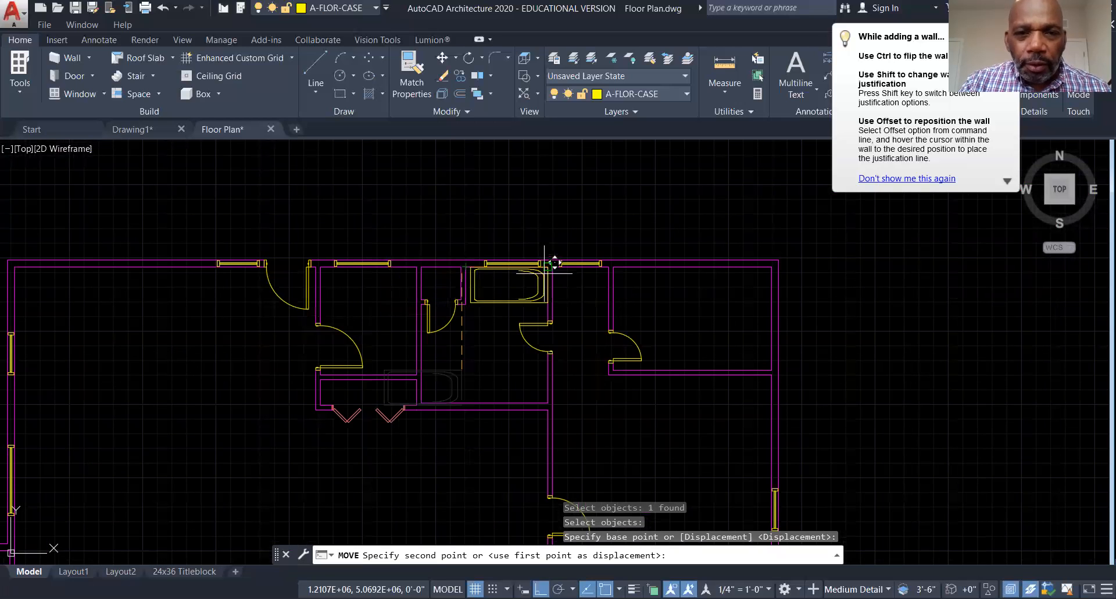
scroll(552, 284, up, 4)
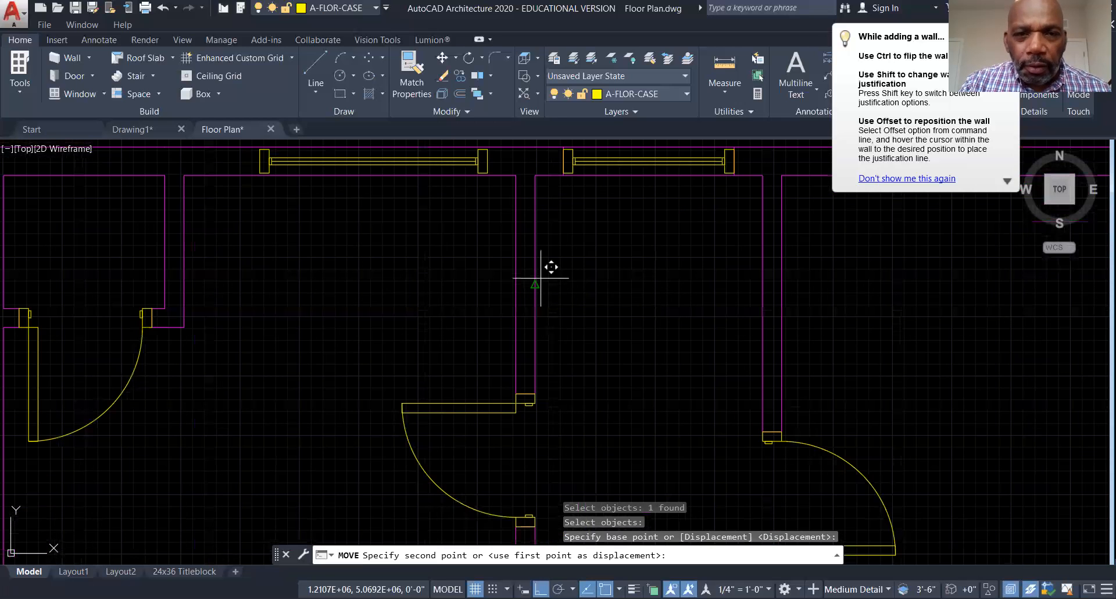
click(515, 176)
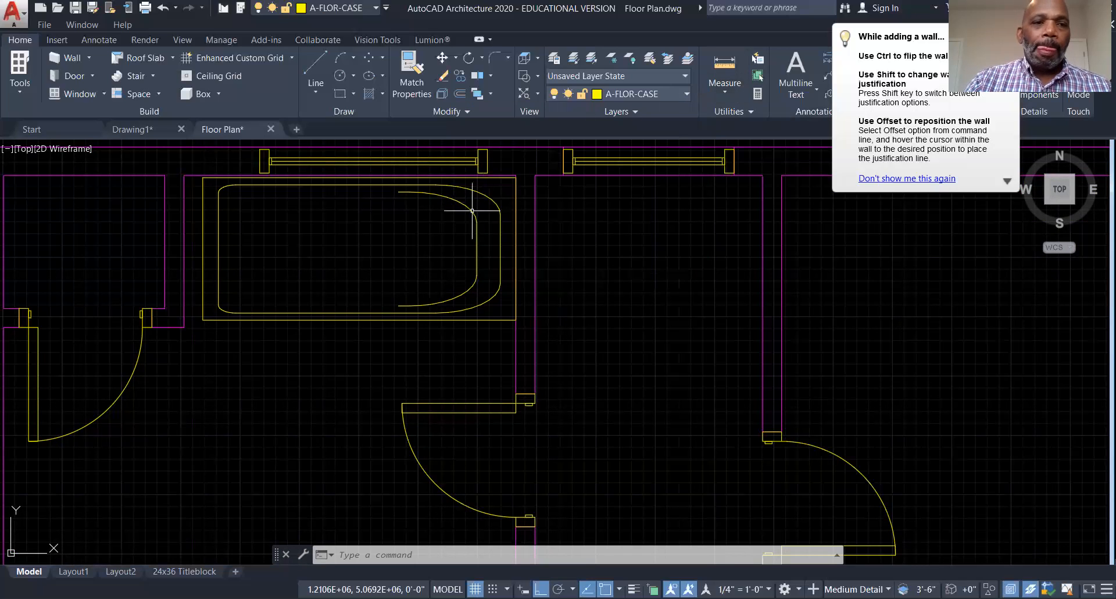
- On layer P-Flor-Fixt, draw a short horizontal line from the bathtub's lower-left corner to the closet wall beside it
click(685, 93)
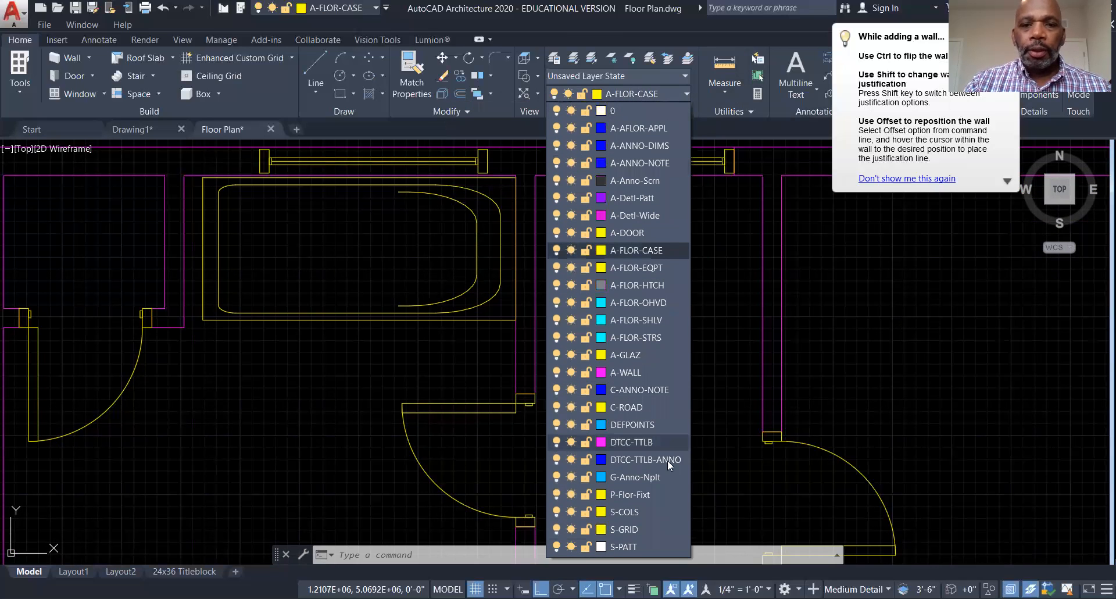
click(625, 495)
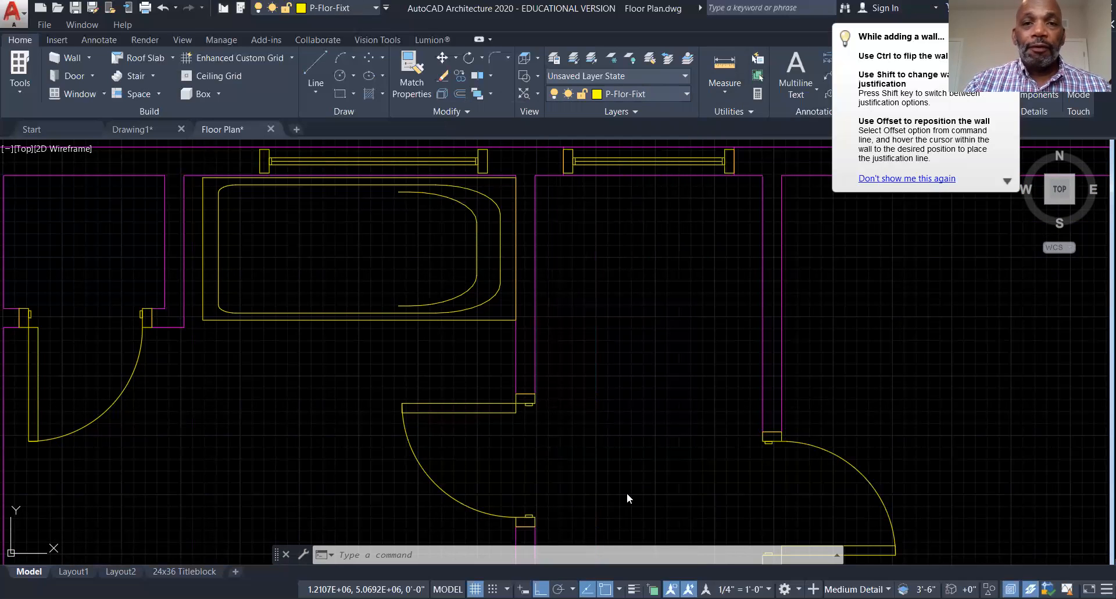
click(313, 66)
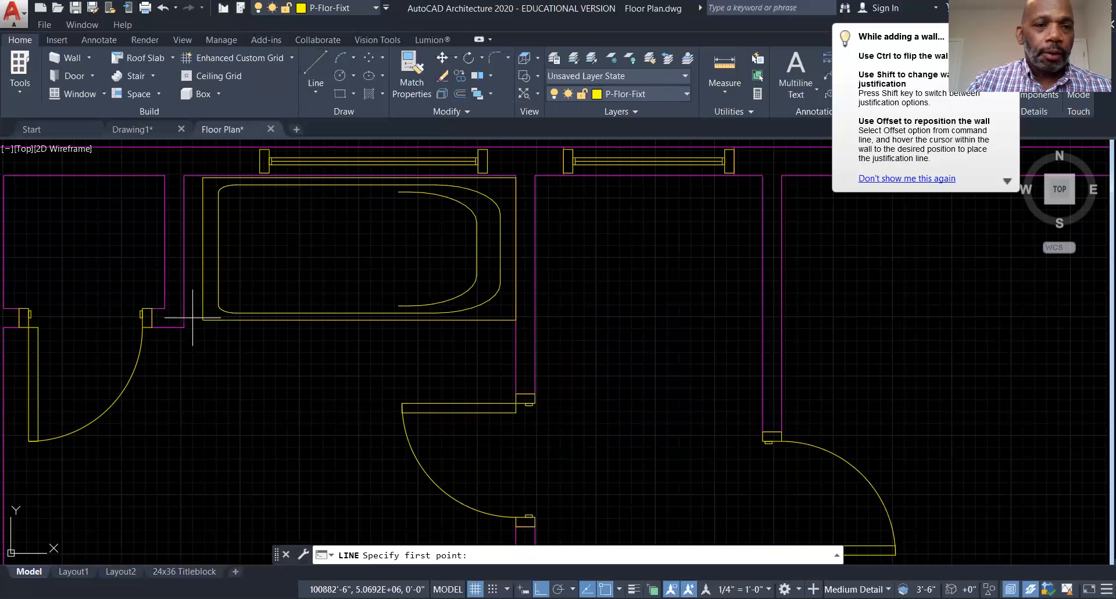
click(191, 318)
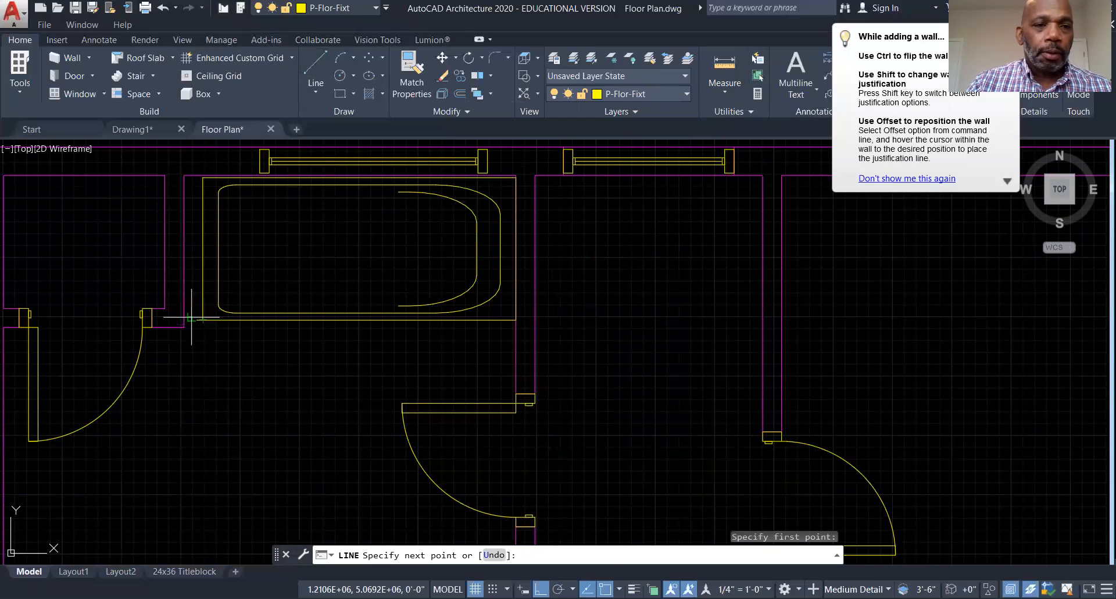
click(184, 320)
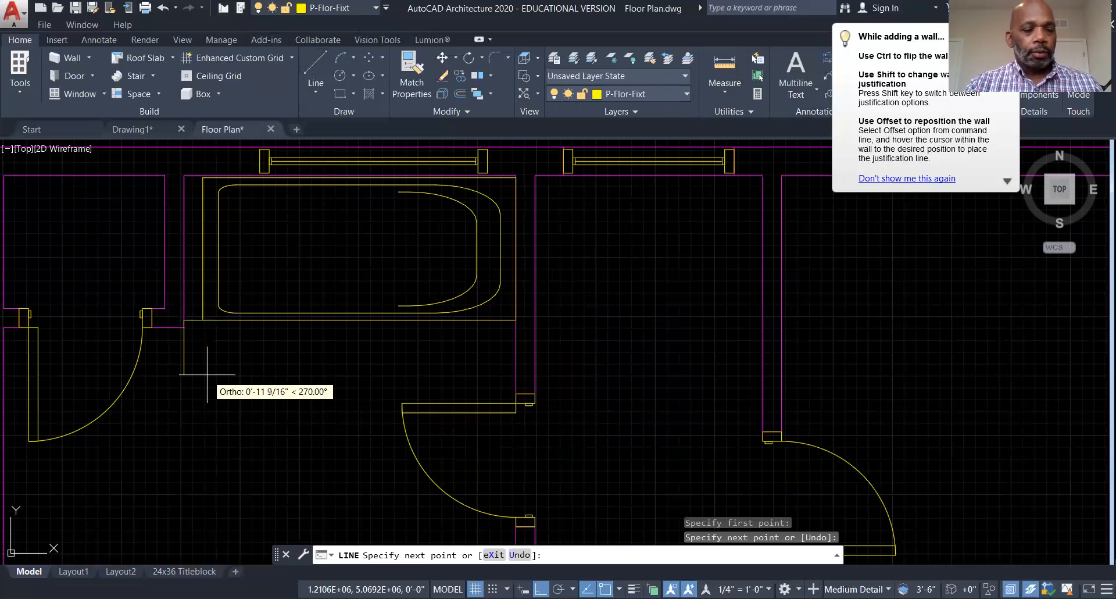
key(Escape)
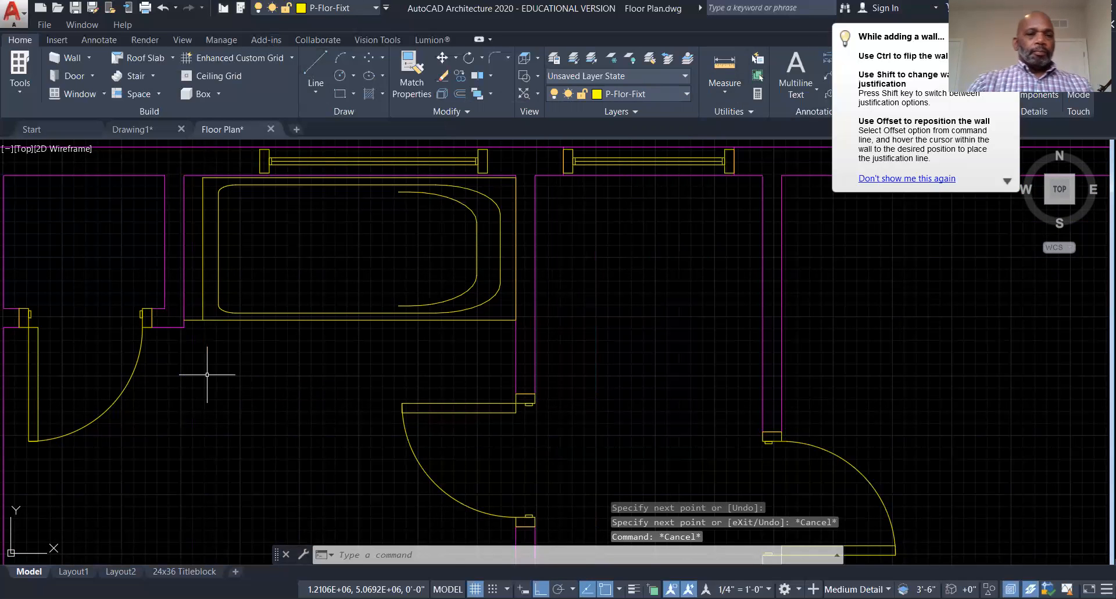
- On layer A-FLOR-CASE, draw a 6' by 1'10" rectangular counter from the second bathroom's lower-right inner corner using lines
scroll(245, 339, down, 2)
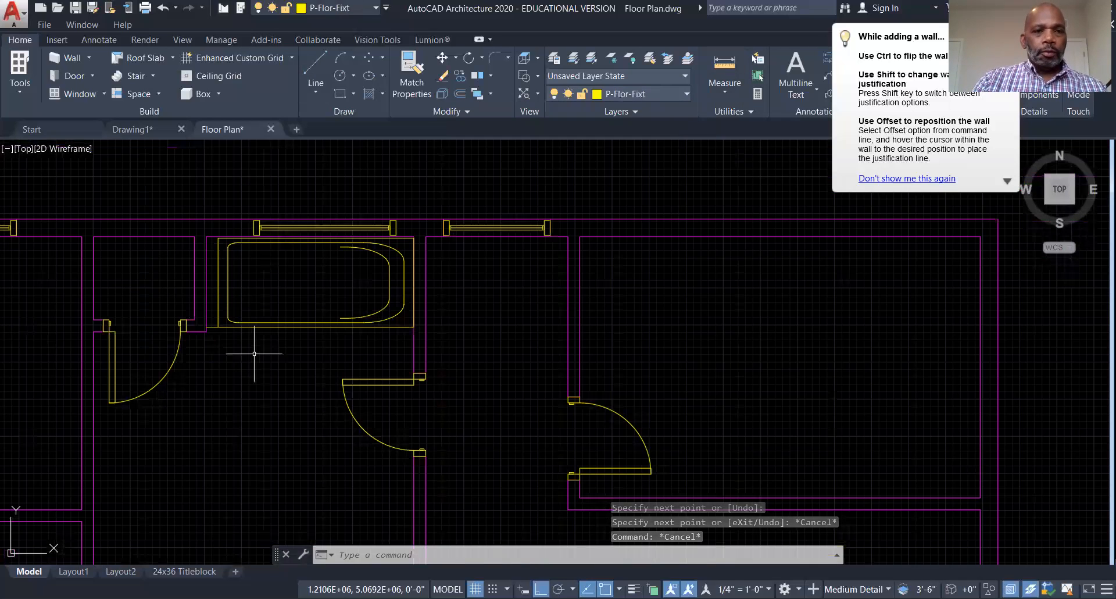
scroll(268, 375, down, 2)
middle_drag(241, 425, 268, 341)
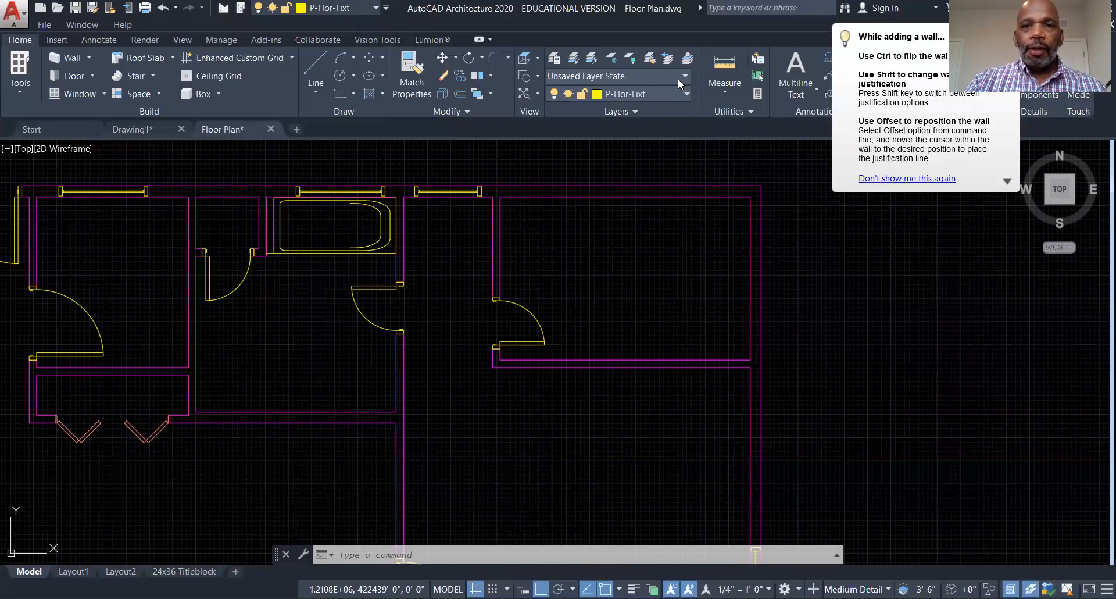
click(685, 92)
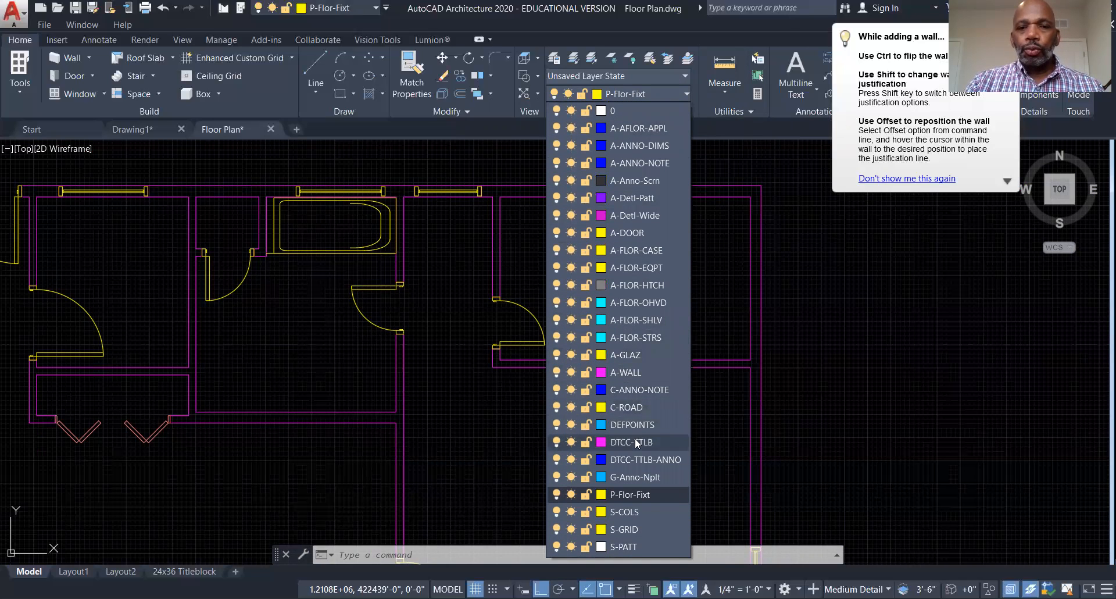
click(622, 250)
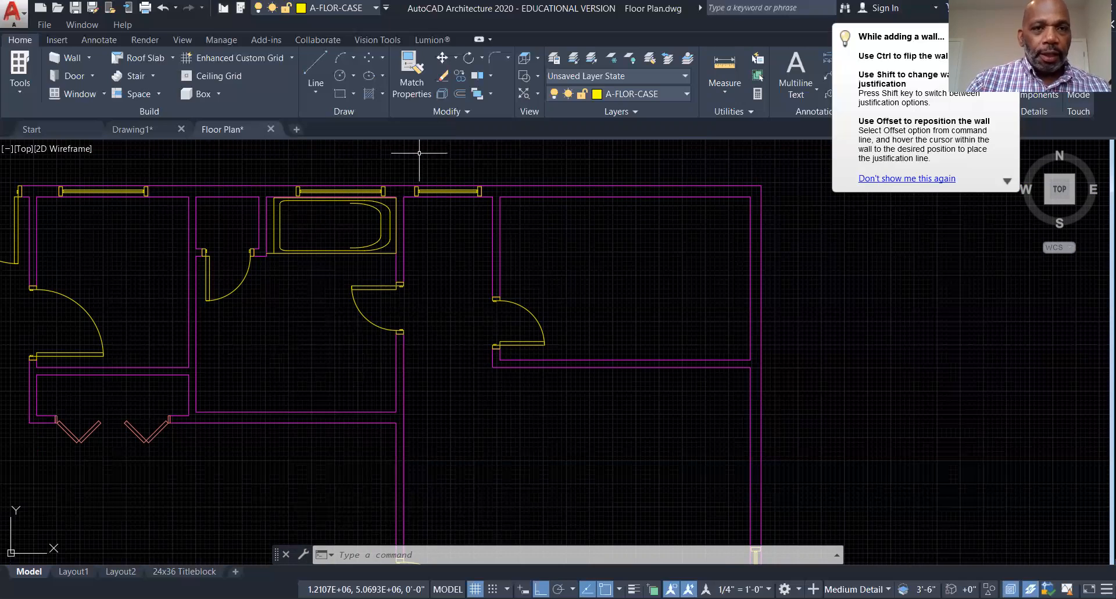
click(316, 61)
click(396, 412)
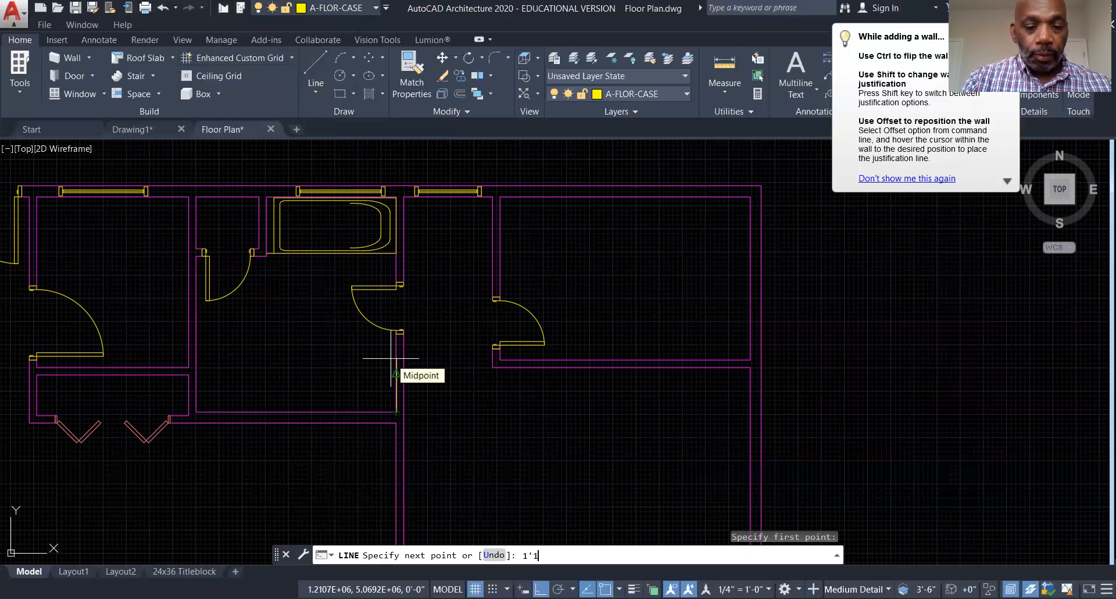
text(1'10")
key(Return)
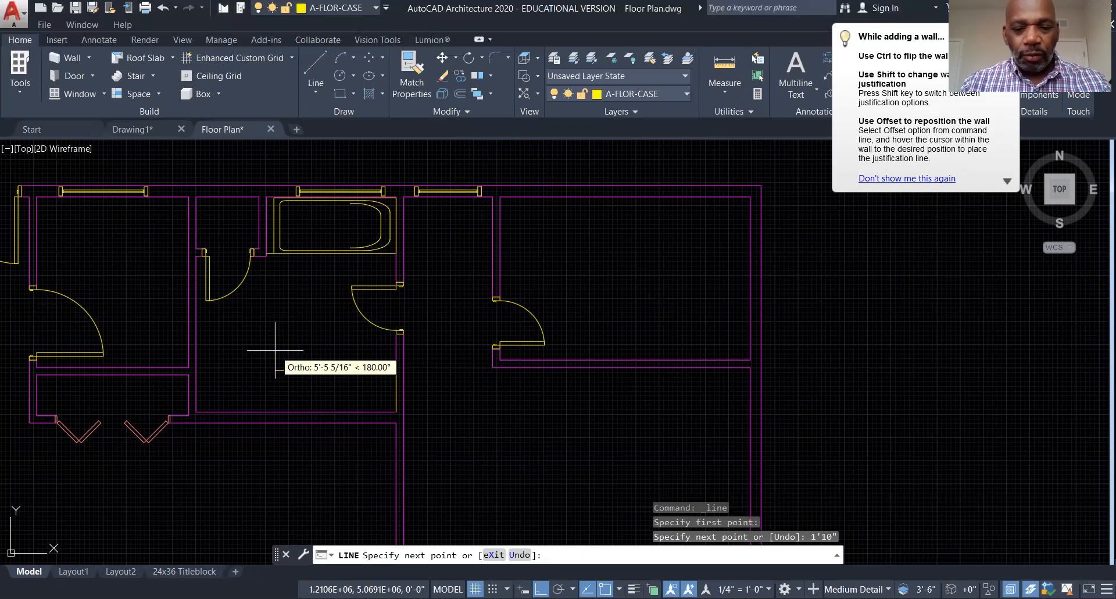
text(6')
key(Return)
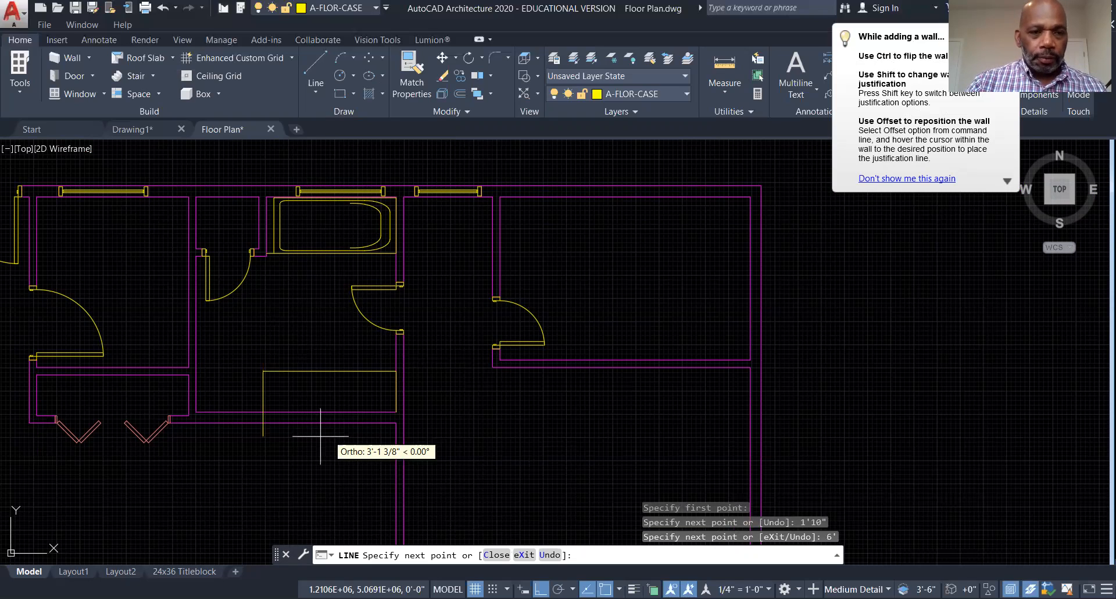
click(263, 411)
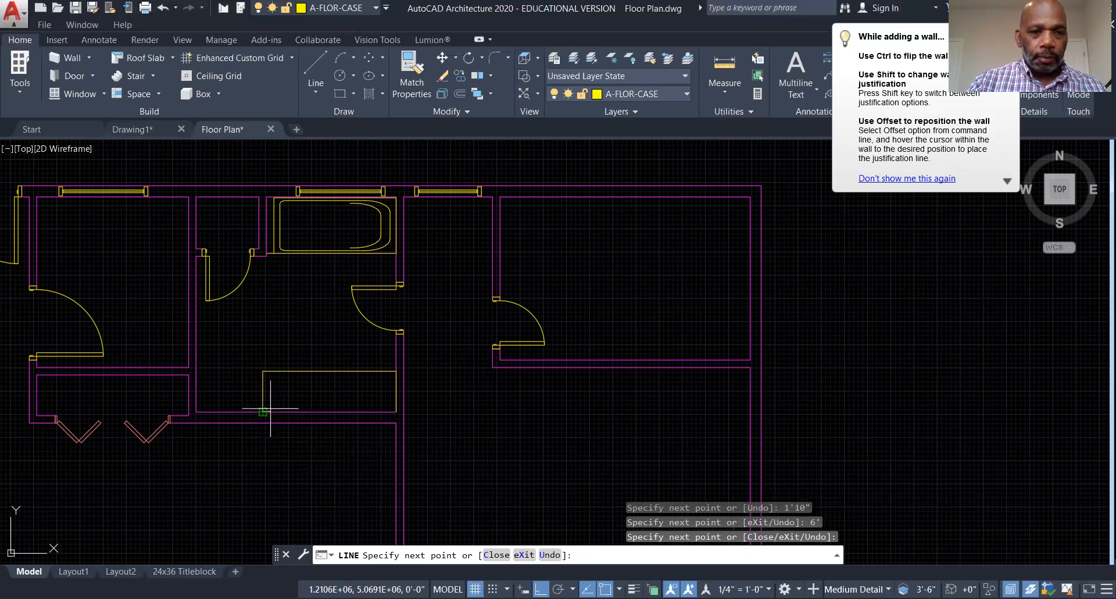
click(396, 412)
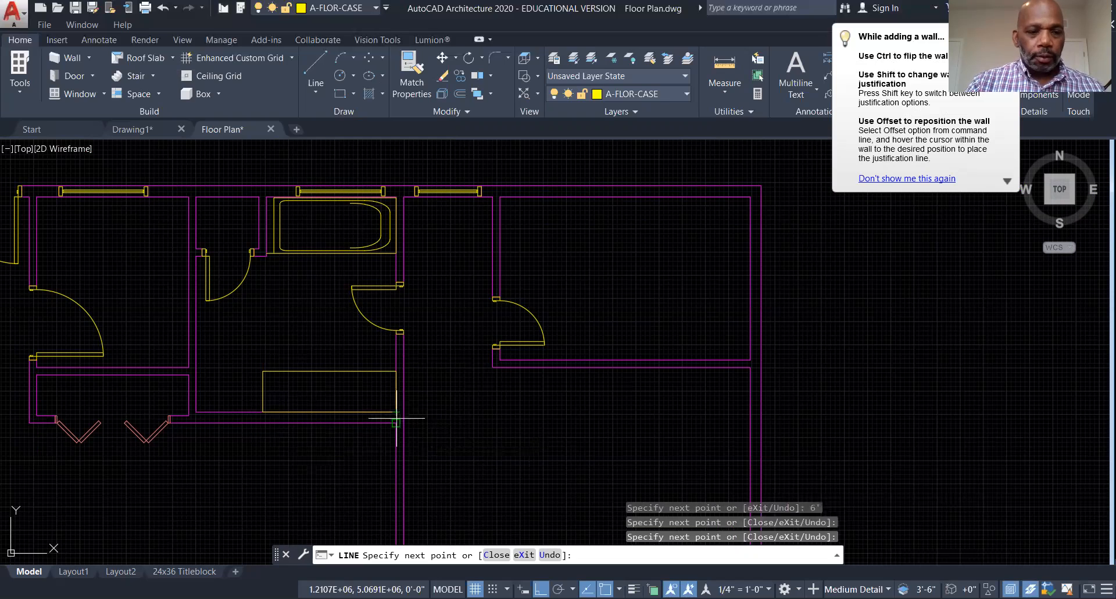
key(Escape)
- Draw a vertical line across the new counter from its front edge's midpoint to the back edge along the wall
scroll(299, 404, up, 2)
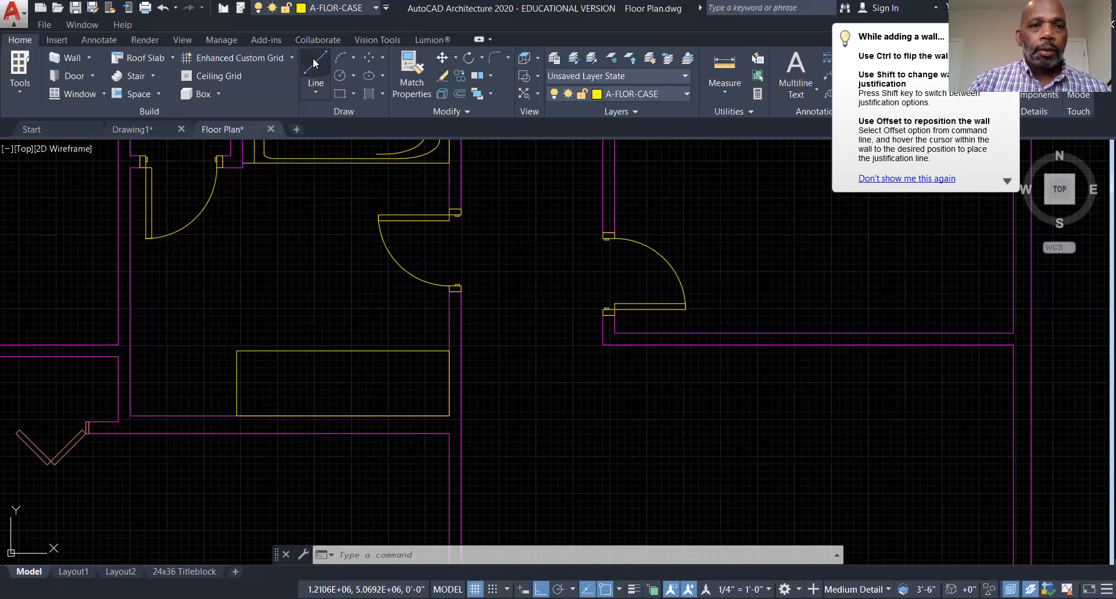
click(314, 62)
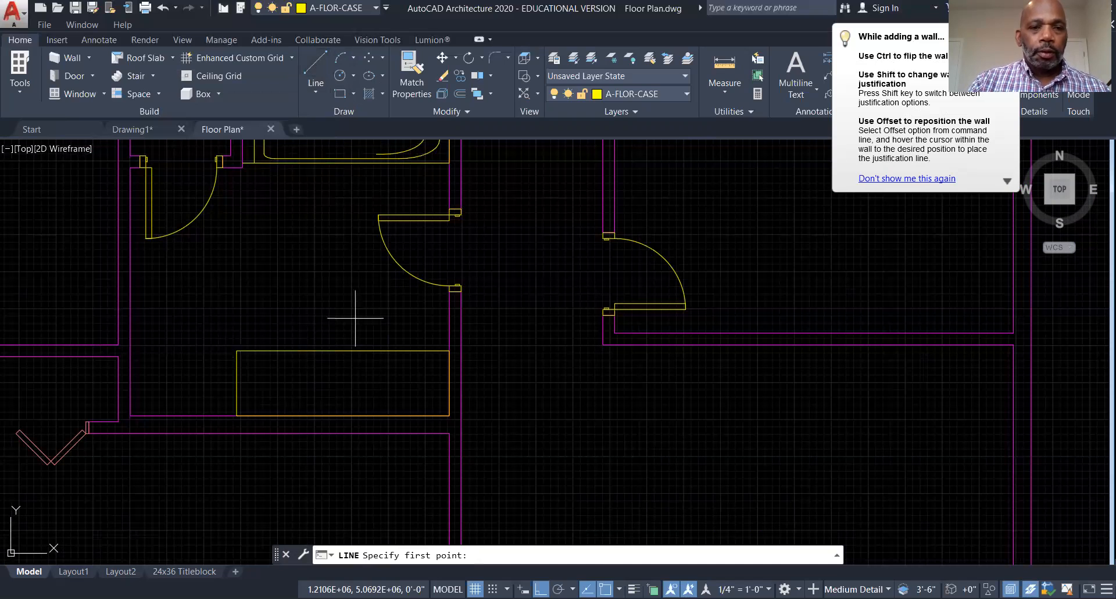
click(343, 350)
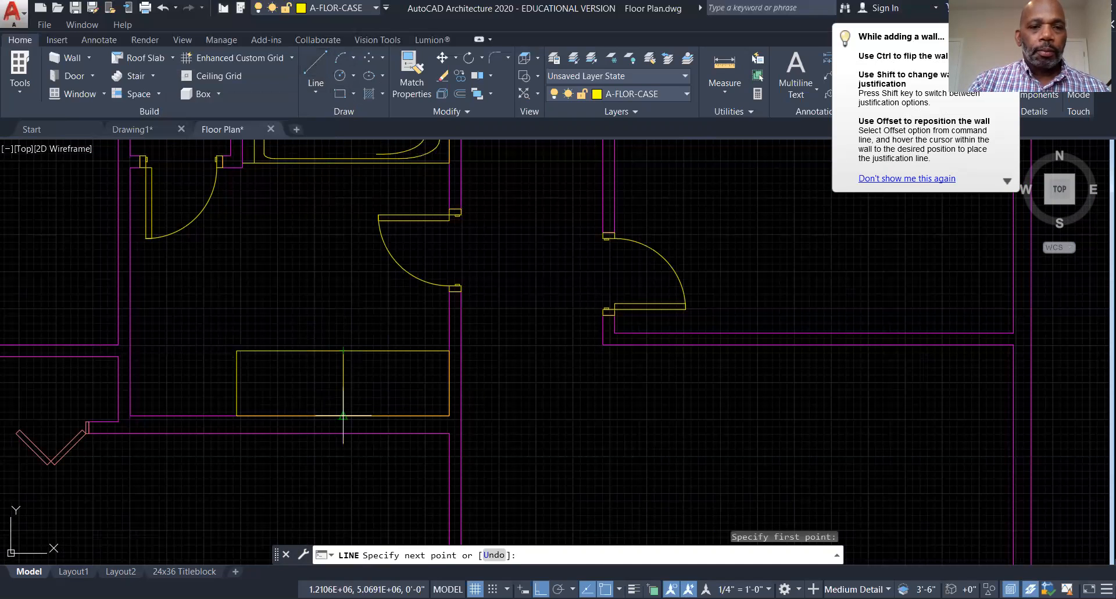
click(343, 415)
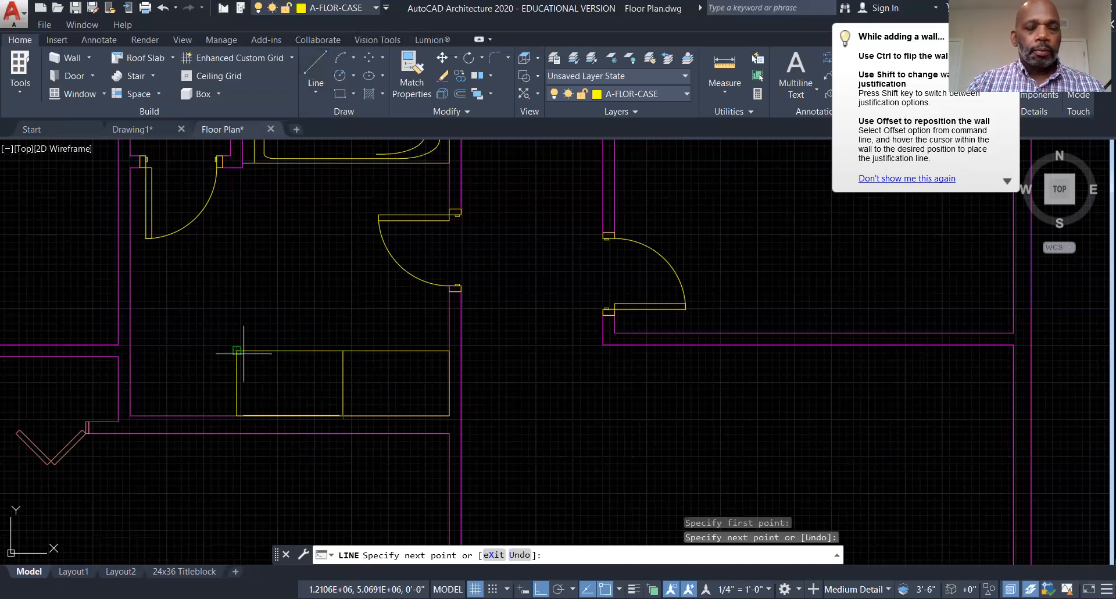
- Draw a horizontal line from the midpoint of the second bathroom counter's left edge to the midpoint of its vertical centre line
key(Escape)
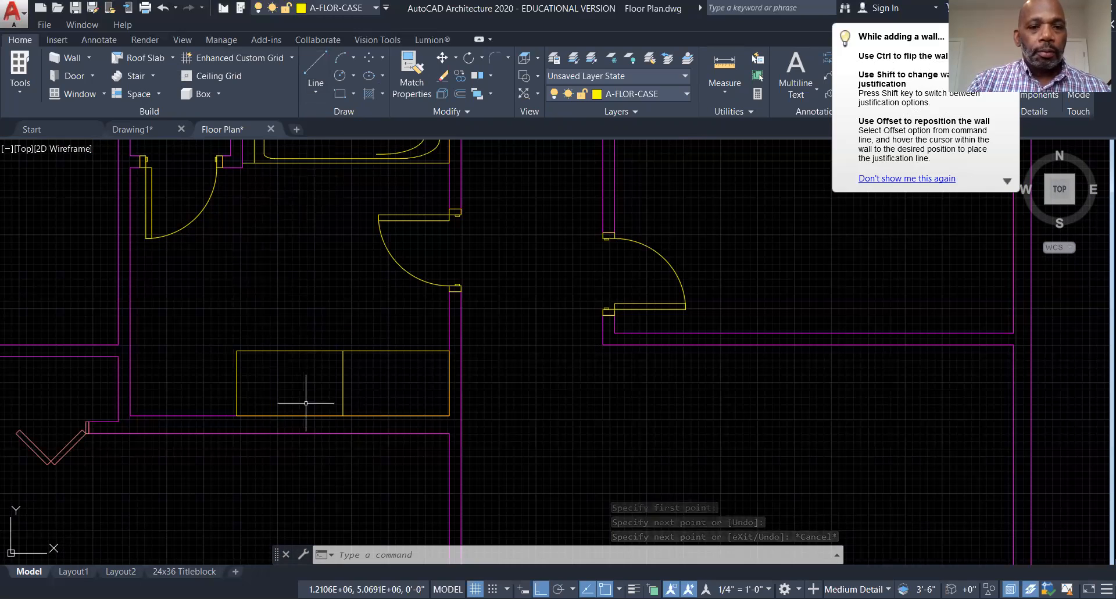
right_click(335, 272)
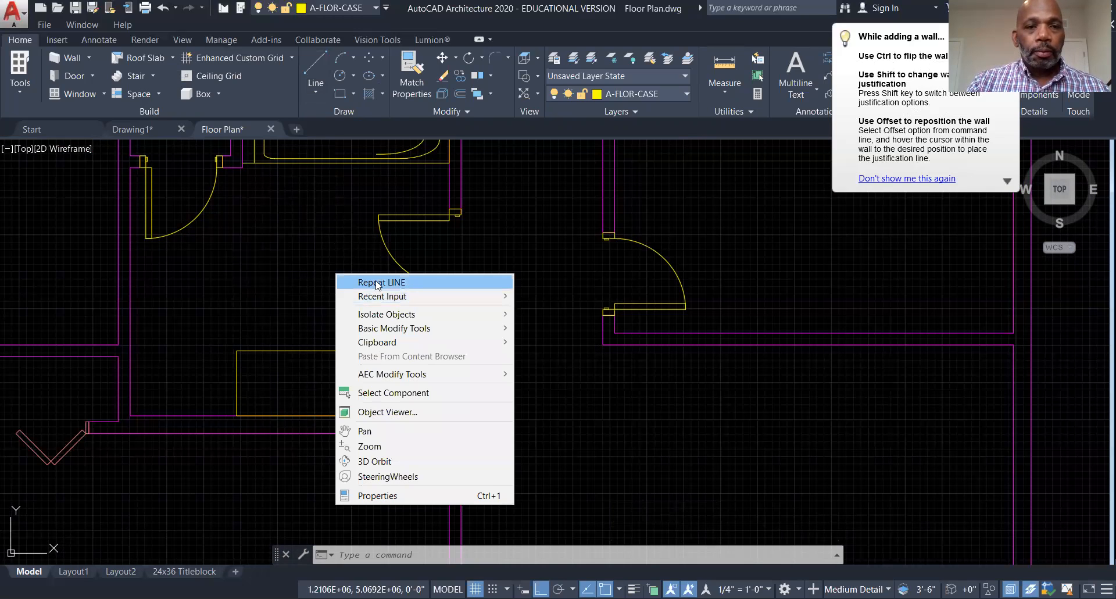
click(378, 280)
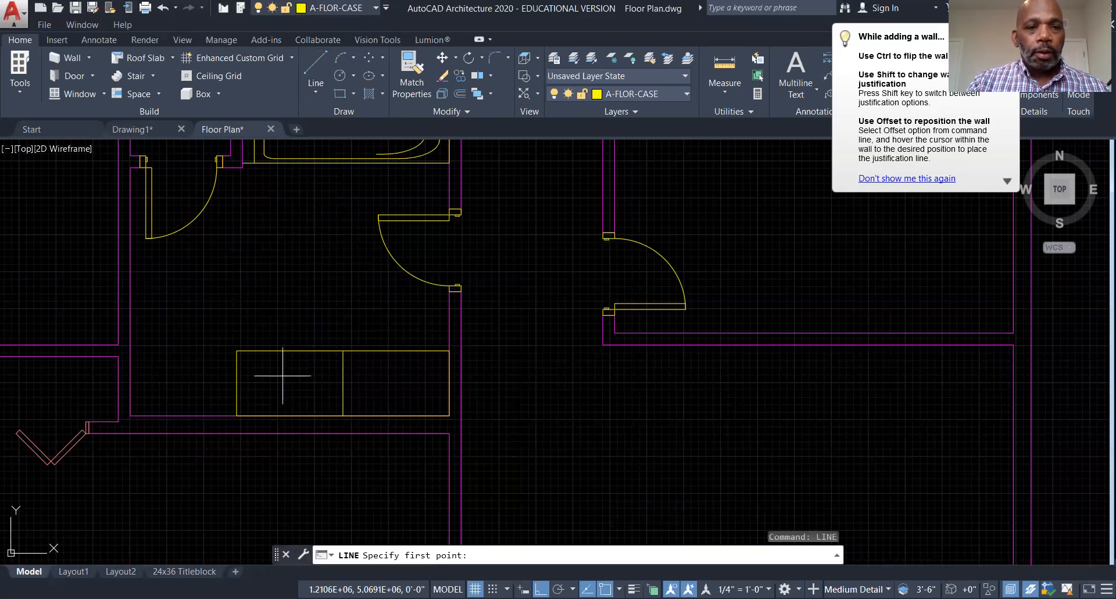
click(237, 382)
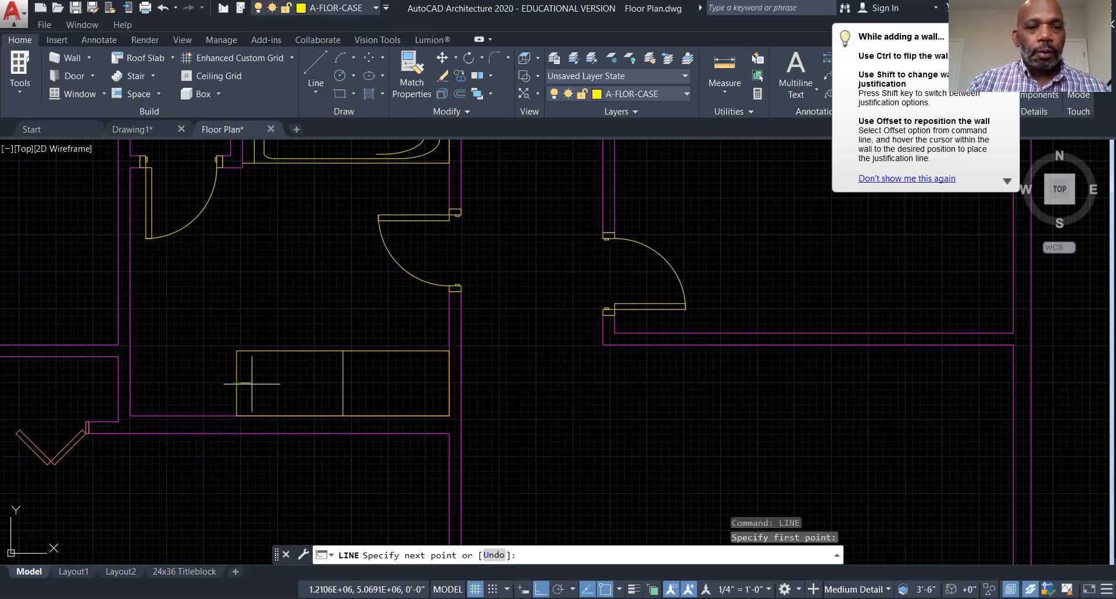
click(343, 382)
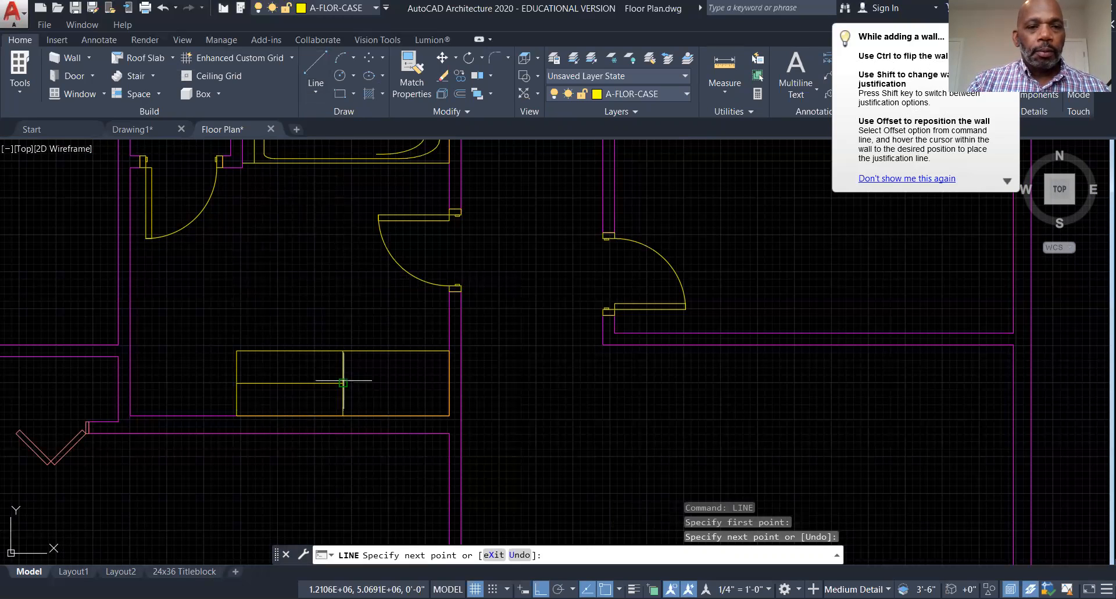
key(Escape)
- Draw a horizontal line from the counter's centre point to the midpoint of its right edge at the wall
right_click(318, 301)
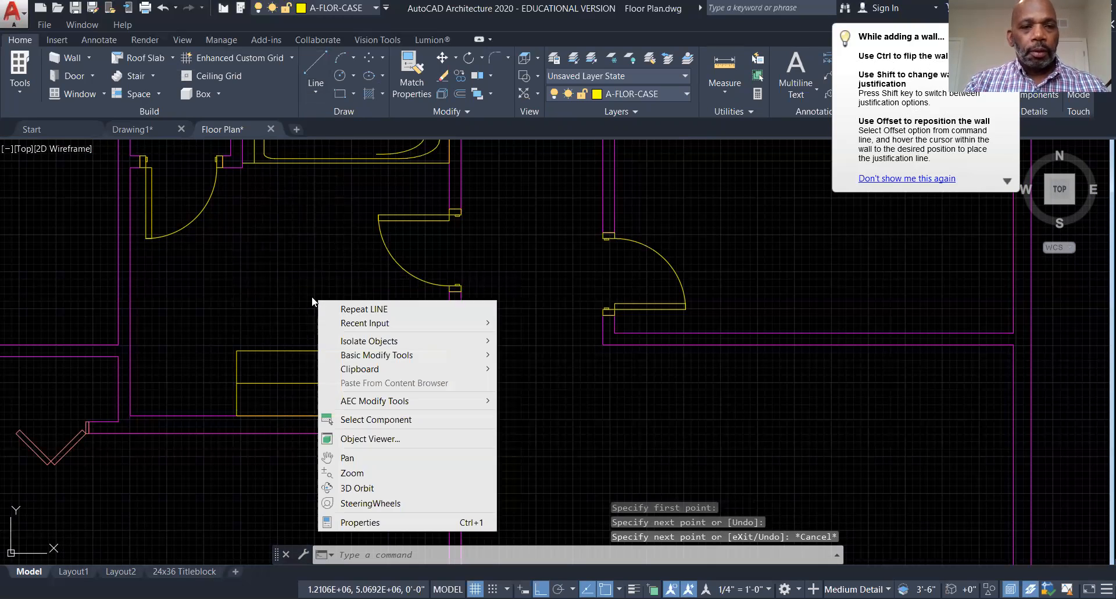
click(360, 310)
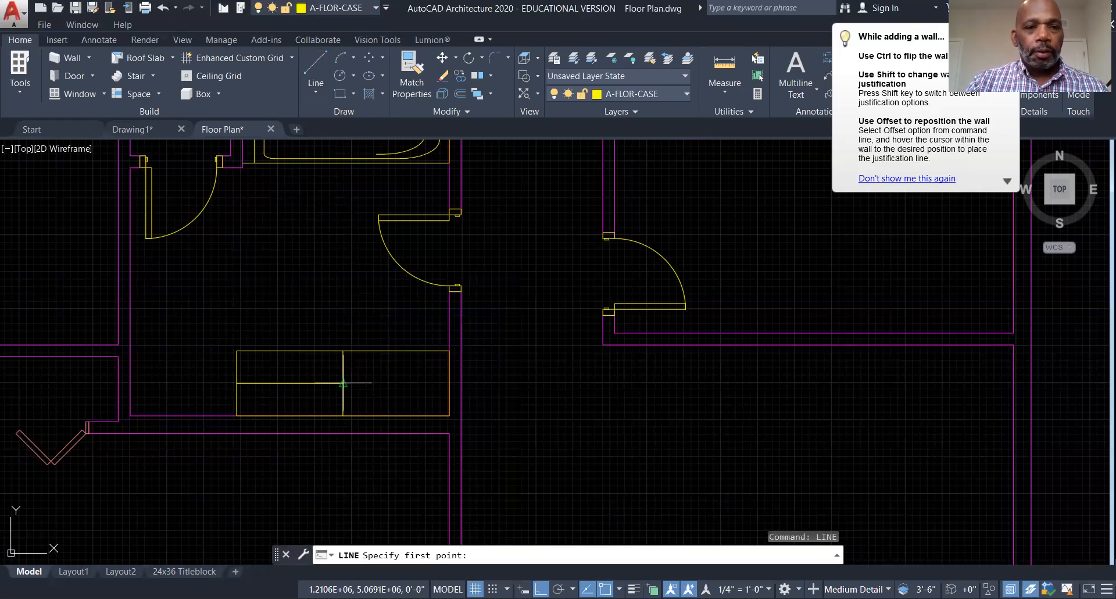
click(343, 382)
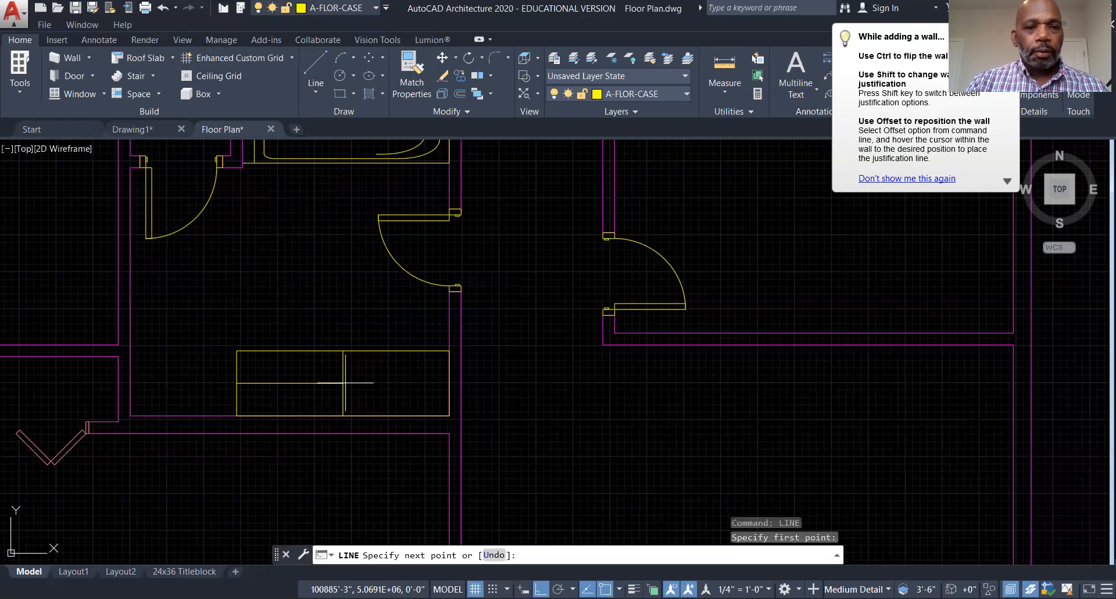
click(450, 383)
key(Escape)
key(Escape)
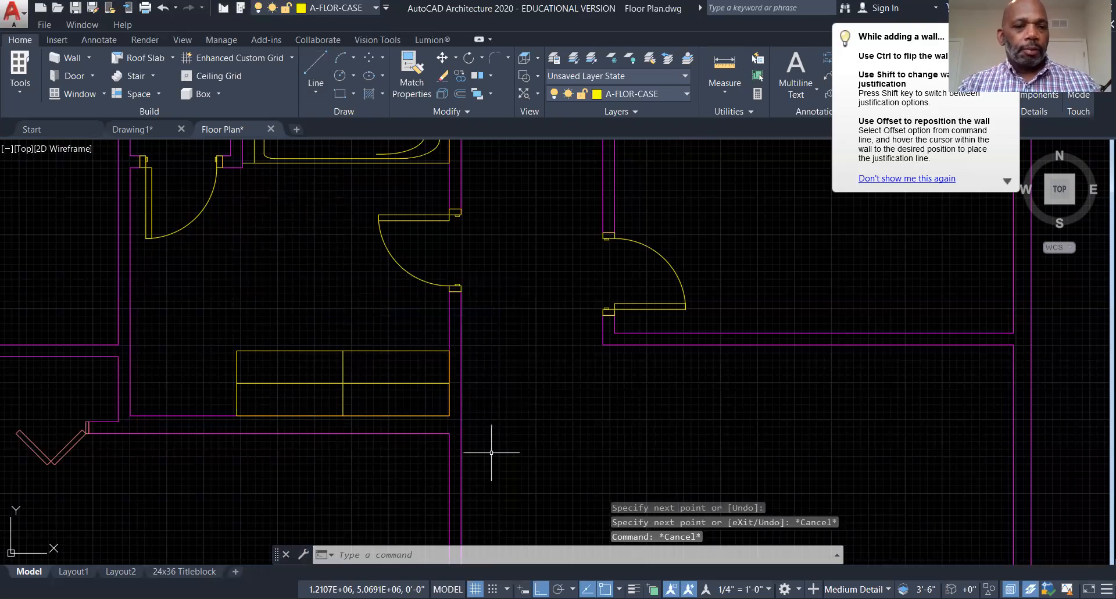
- Examine the sink and counter in the first bathroom
scroll(354, 496, down, 5)
scroll(276, 505, down, 2)
middle_drag(155, 543, 226, 372)
scroll(189, 403, up, 4)
middle_drag(168, 346, 170, 355)
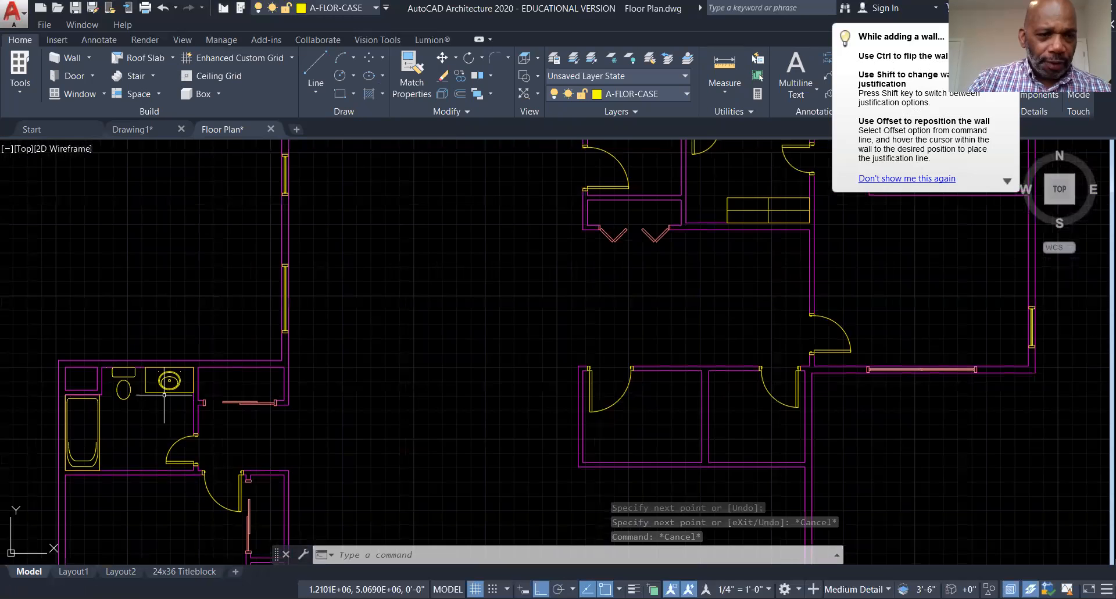
scroll(178, 317, up, 4)
right_click(213, 251)
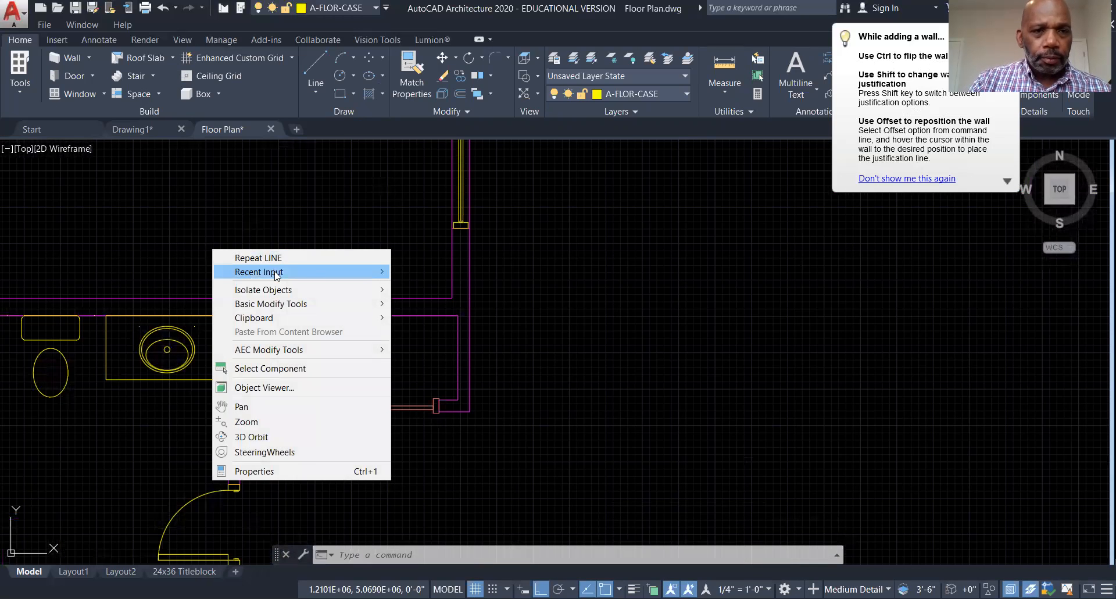
click(257, 259)
key(Return)
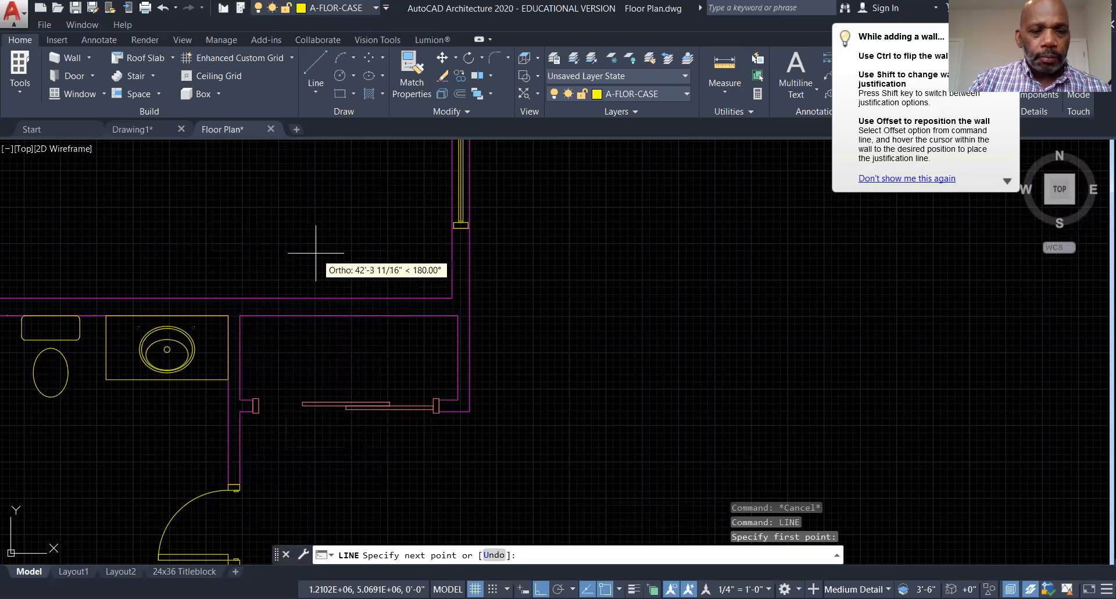
key(Escape)
key(Escape)
- Copy the first bathroom's sink by its drain centre to the open floor just above the second bathroom's counter, with Ortho off
right_click(283, 252)
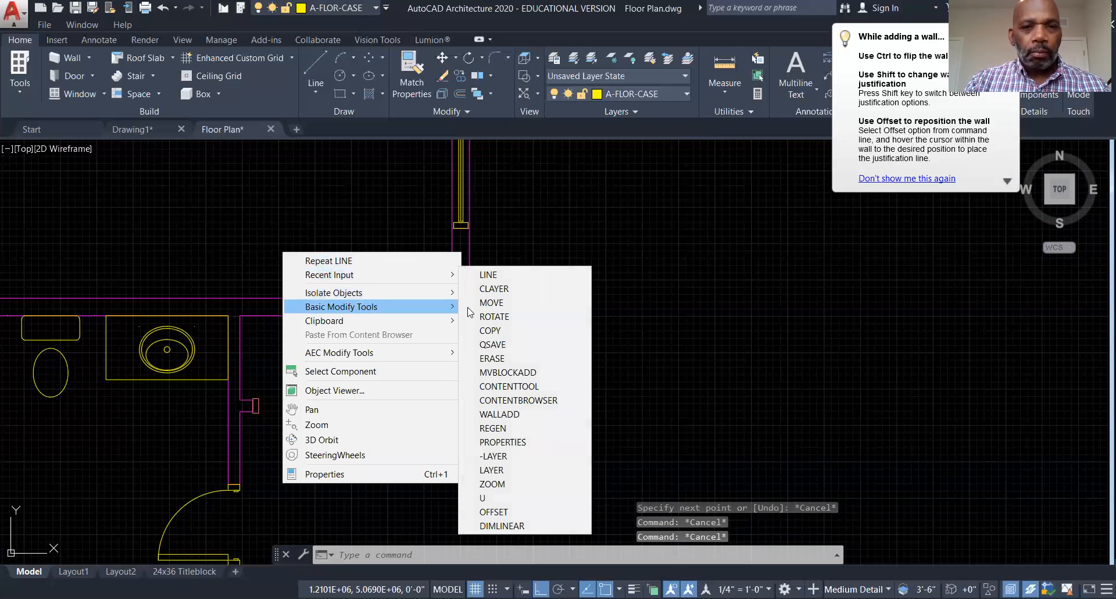
click(493, 332)
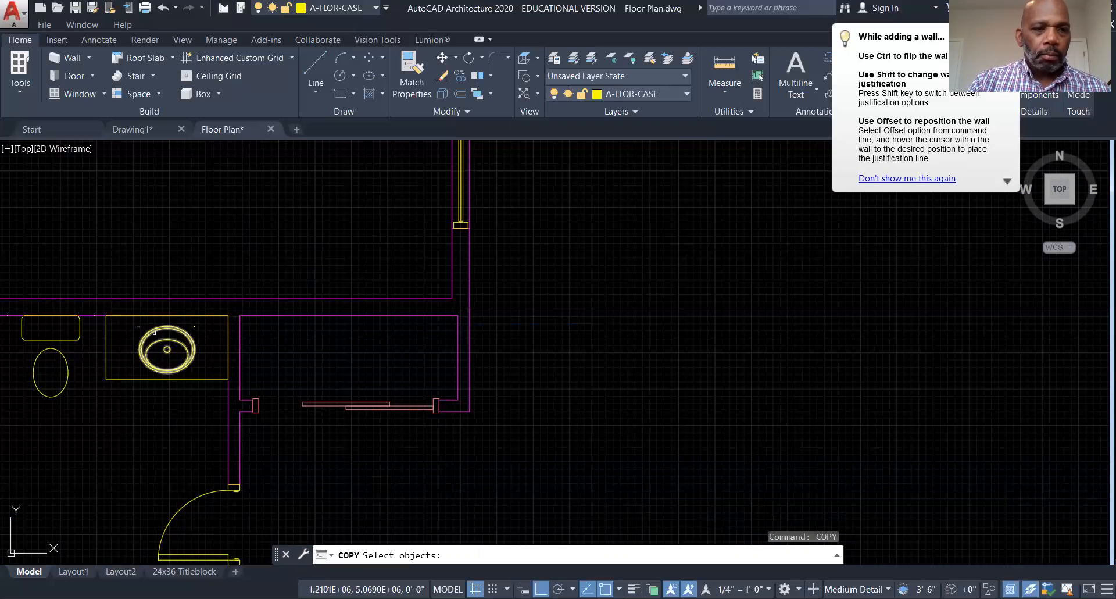
click(152, 338)
key(Return)
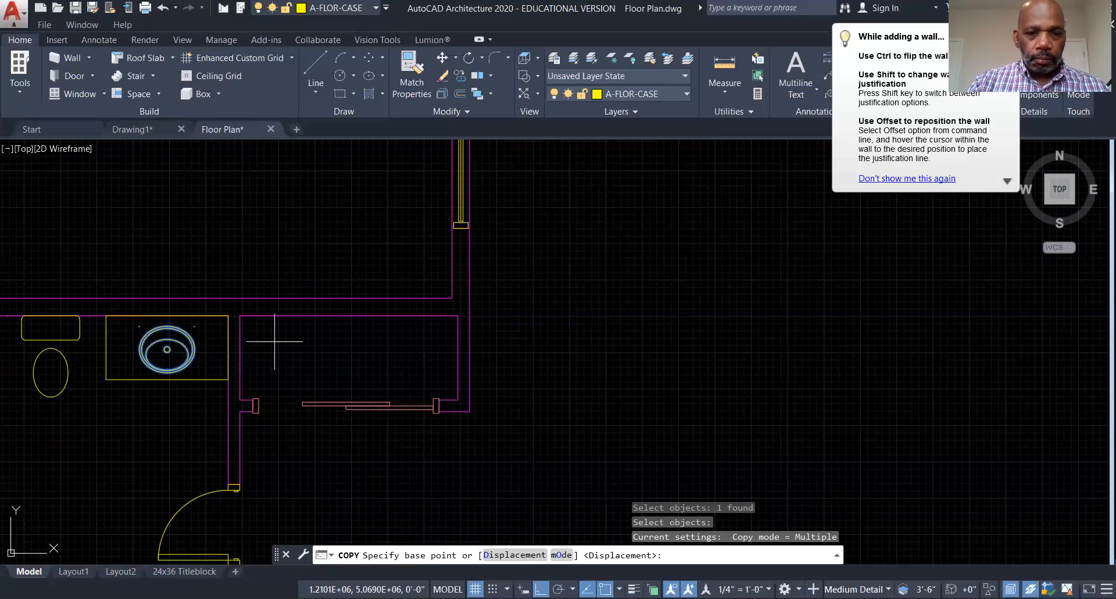
click(166, 349)
scroll(401, 320, down, 5)
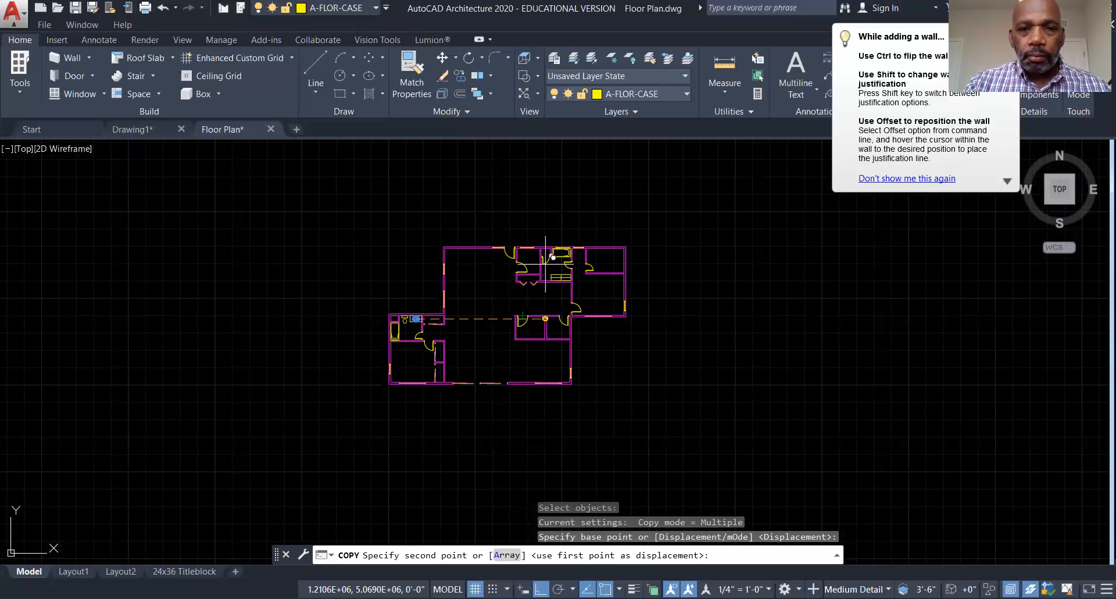
scroll(541, 268, up, 6)
scroll(575, 267, down, 3)
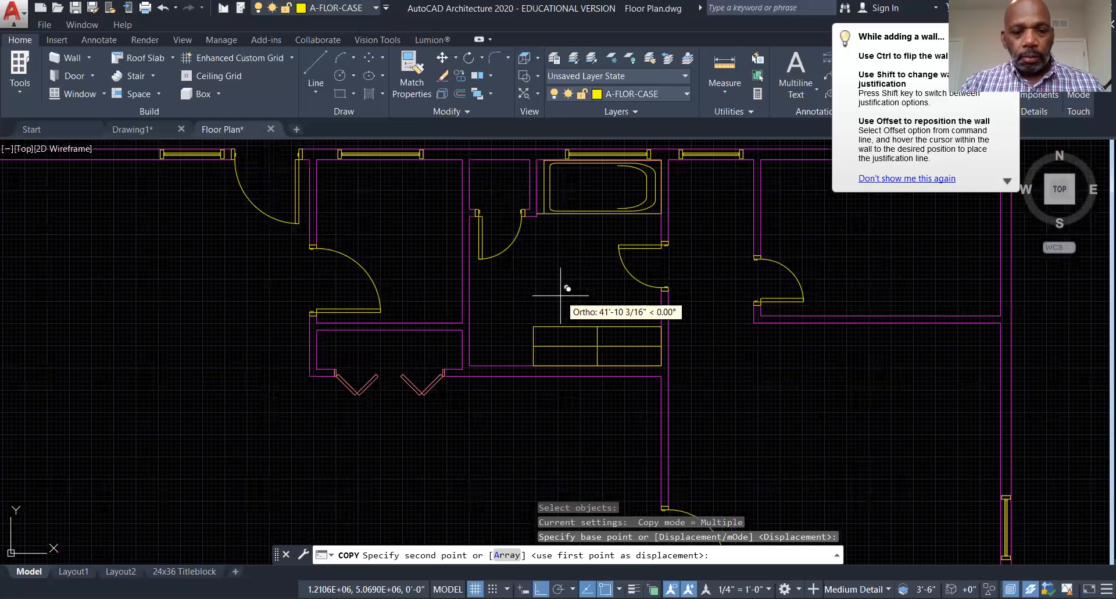
key(F8)
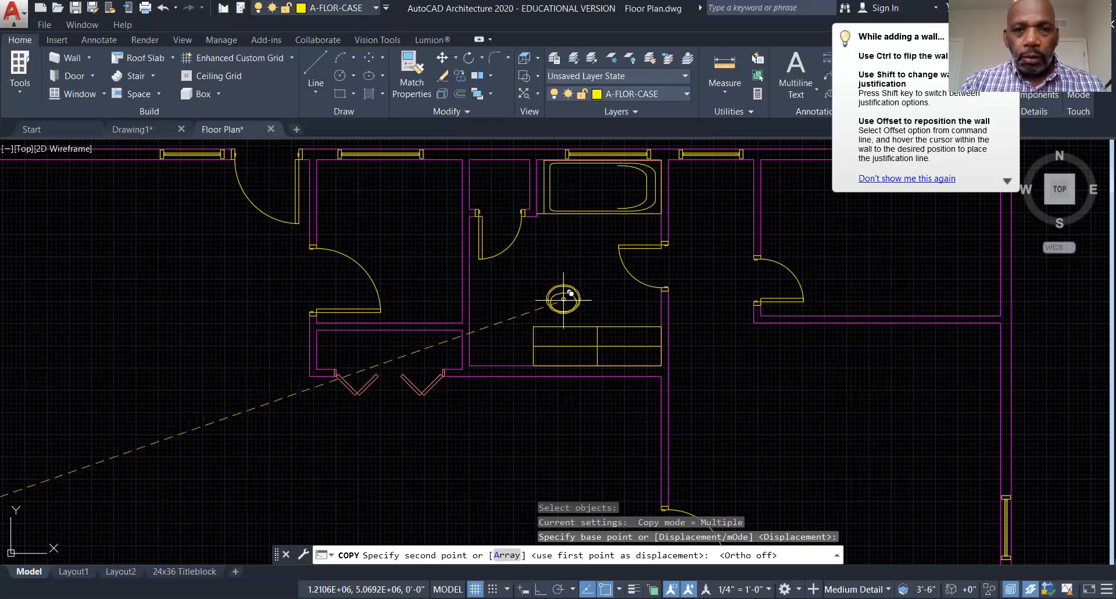
click(563, 299)
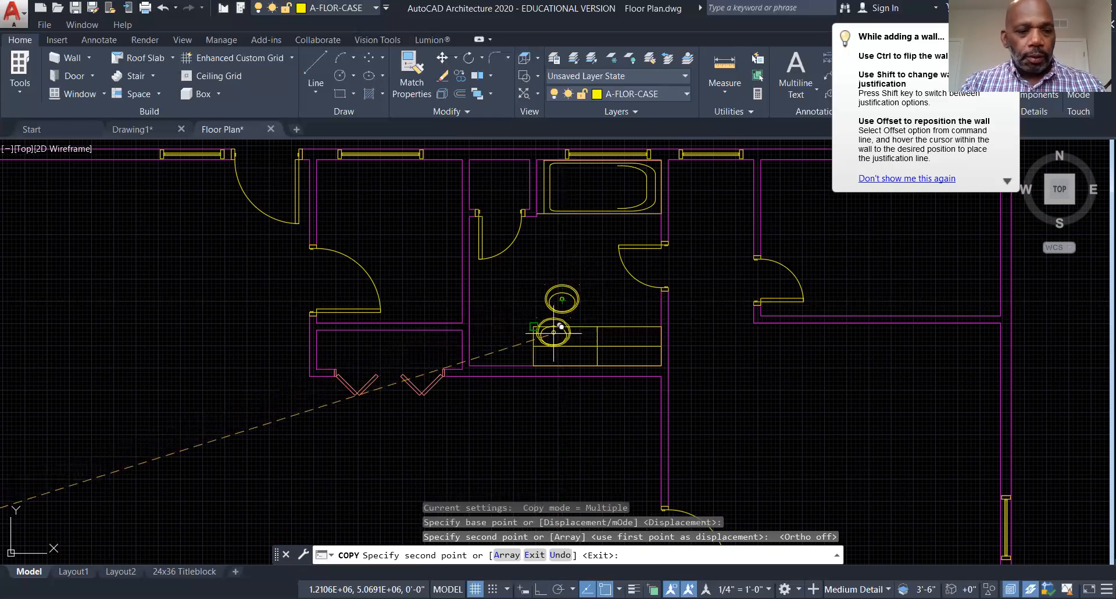
key(Escape)
- Try to rotate the copied sink about its drain centre with Ortho on, and undo the rotation
scroll(570, 329, up, 6)
middle_drag(529, 290, 572, 384)
right_click(611, 237)
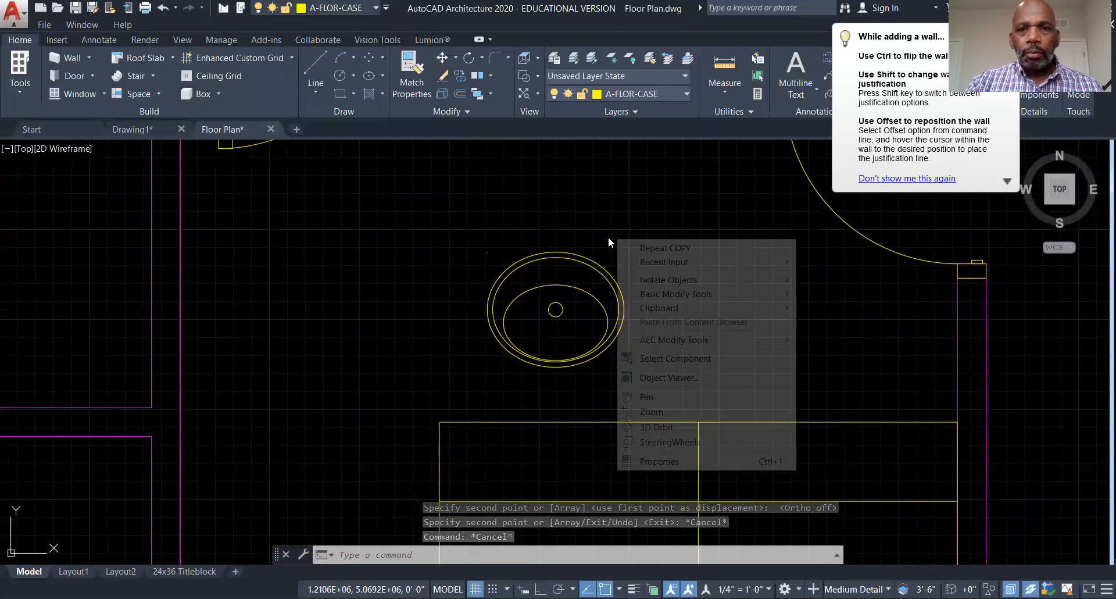
mouse_move(664, 259)
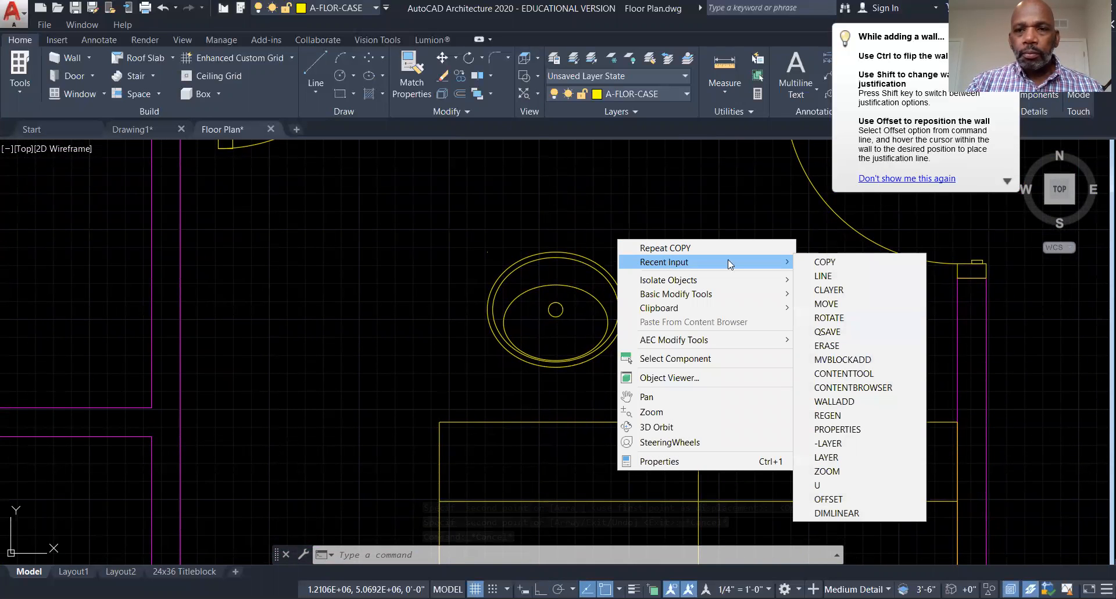
click(829, 317)
click(624, 371)
click(565, 319)
key(Return)
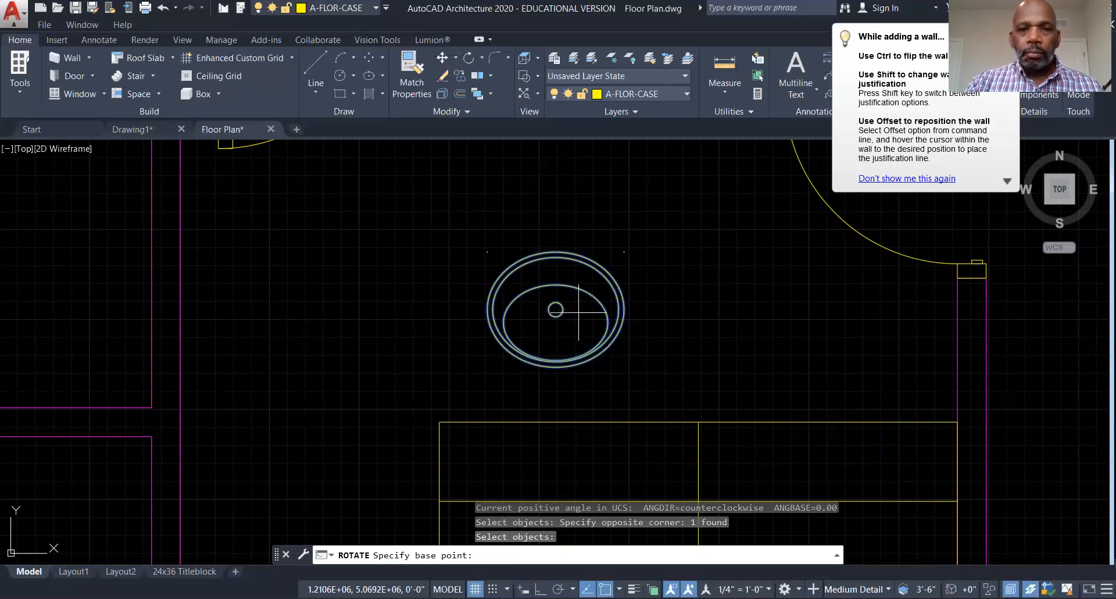
click(551, 309)
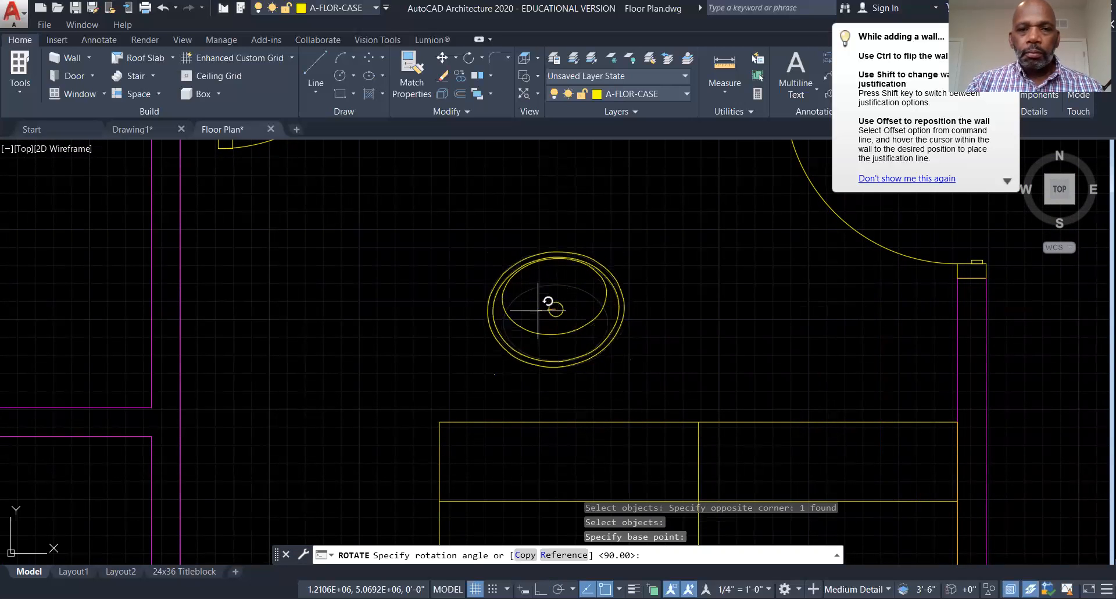
key(F8)
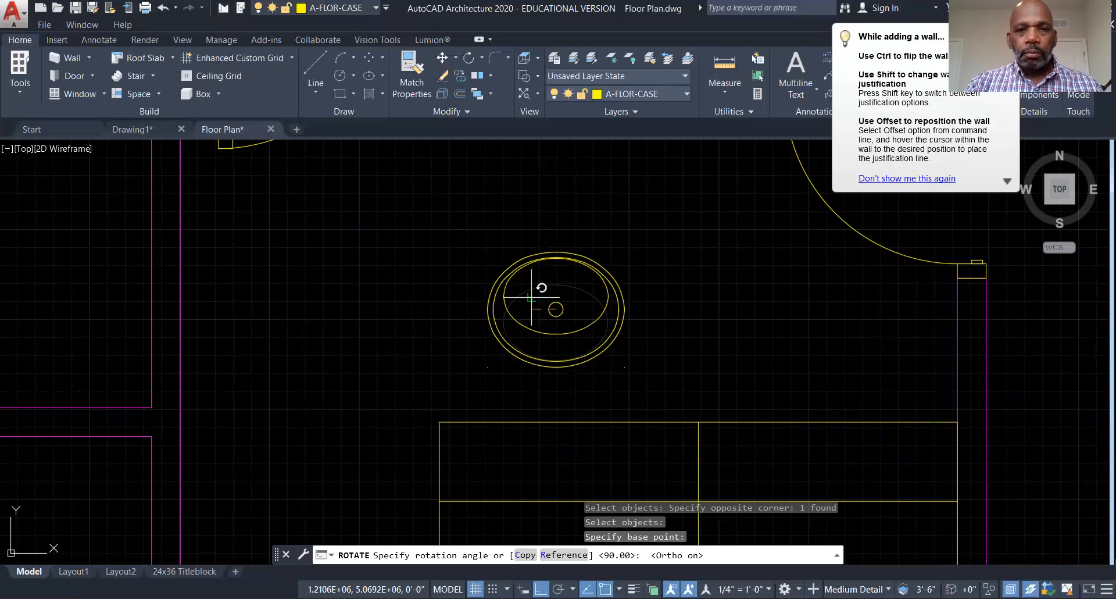
click(532, 293)
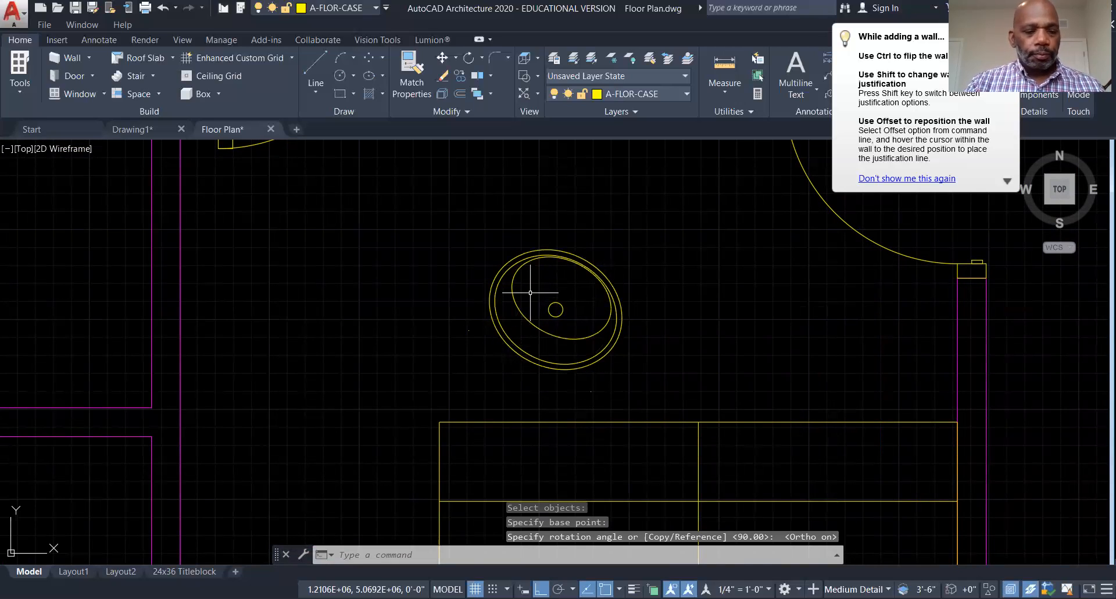
key(ctrl+z)
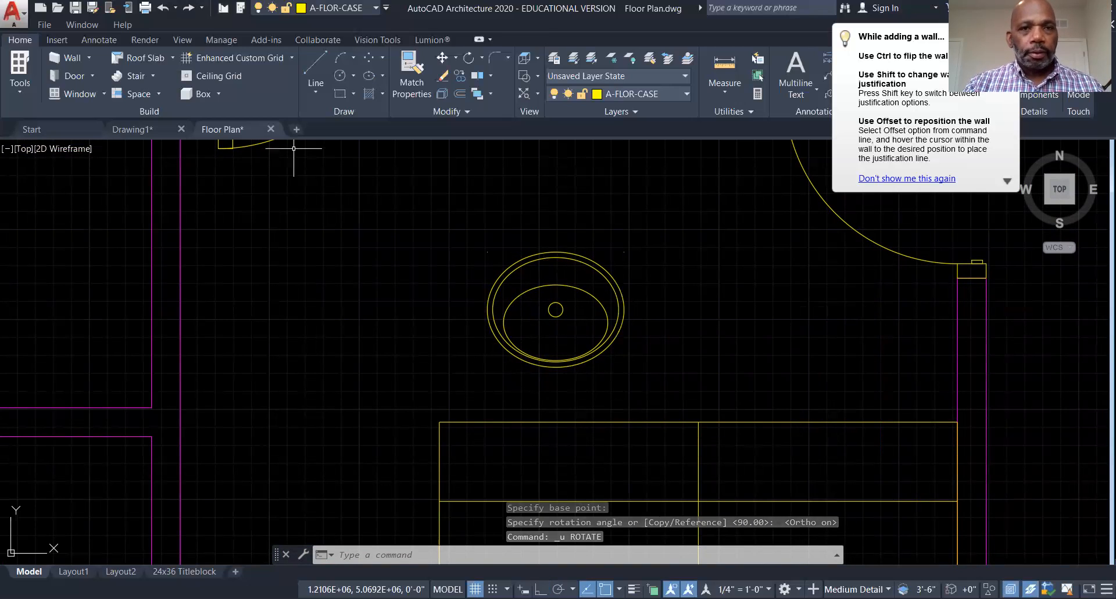
right_click(387, 197)
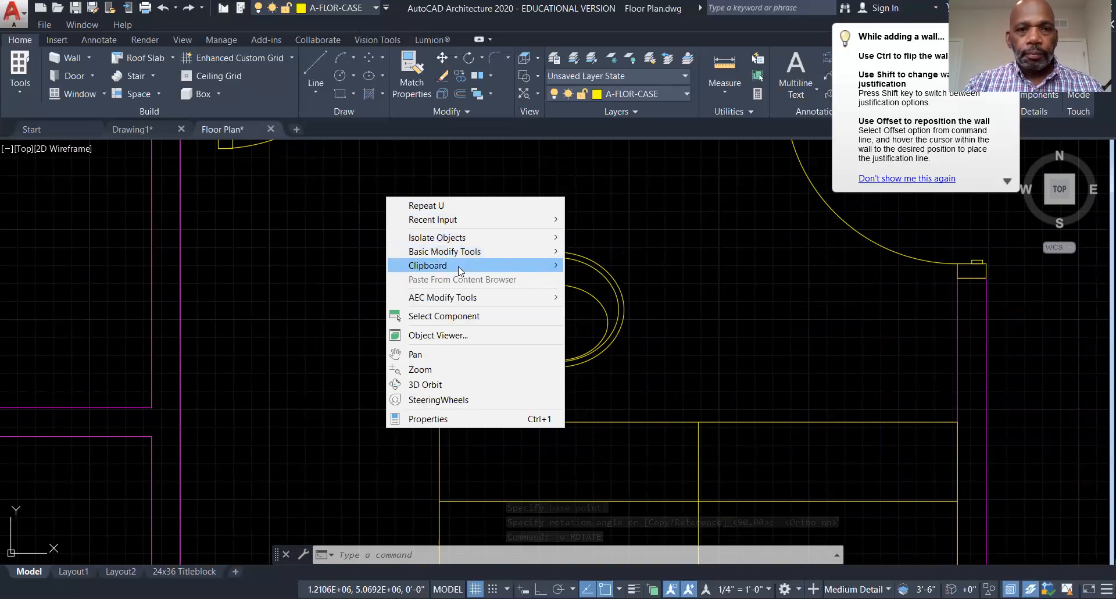
mouse_move(462, 237)
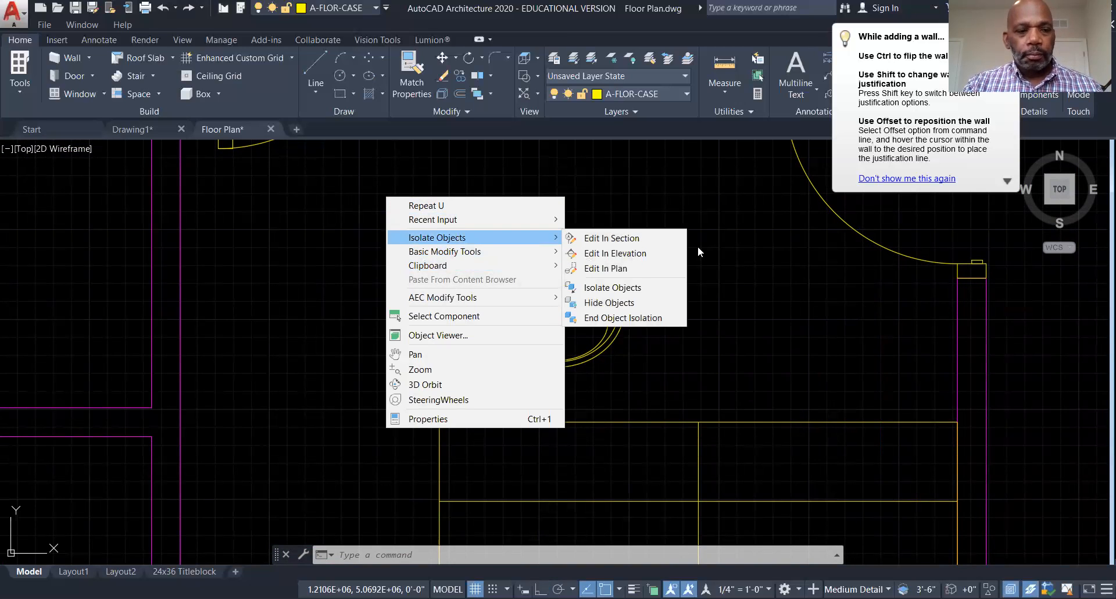
key(Escape)
key(Escape)
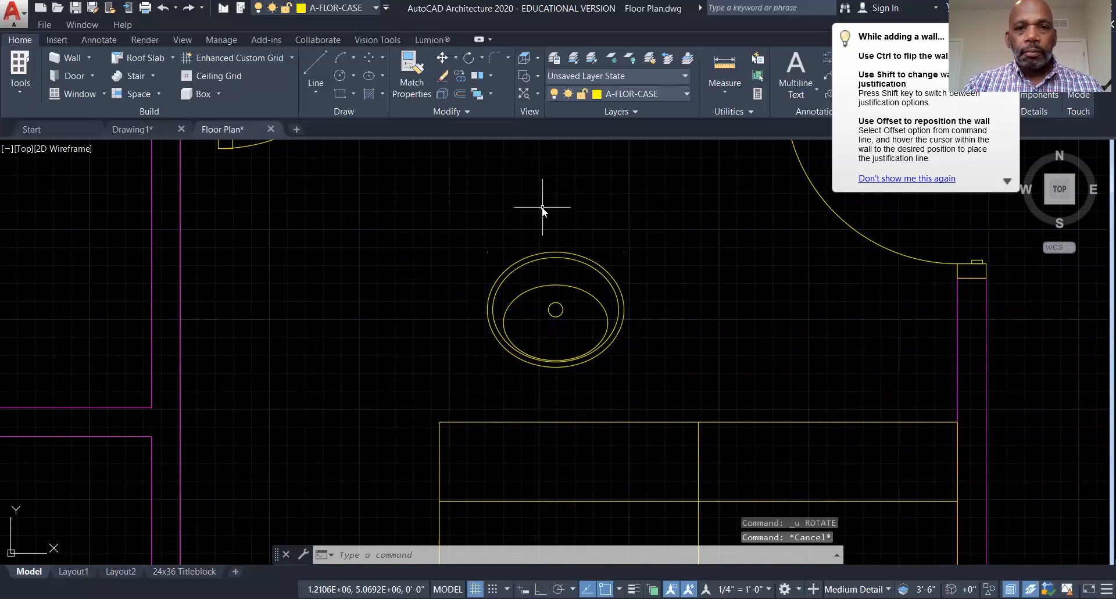
- Move the copied sink by its drain centre to the midpoint of the left horizontal guide line on the second bathroom's counter
right_click(542, 207)
mouse_move(599, 231)
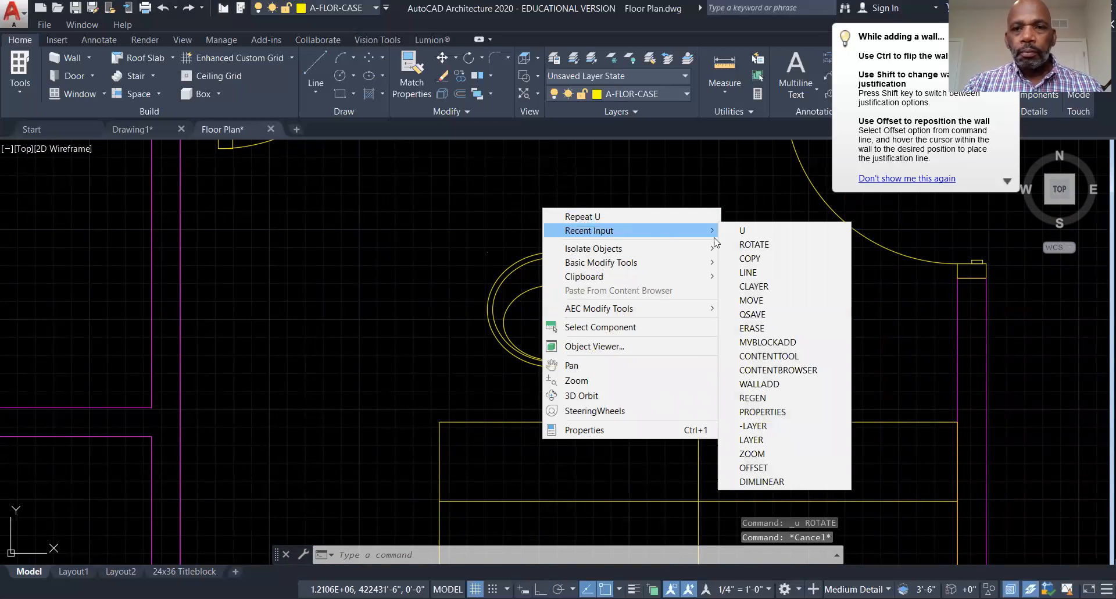
click(752, 300)
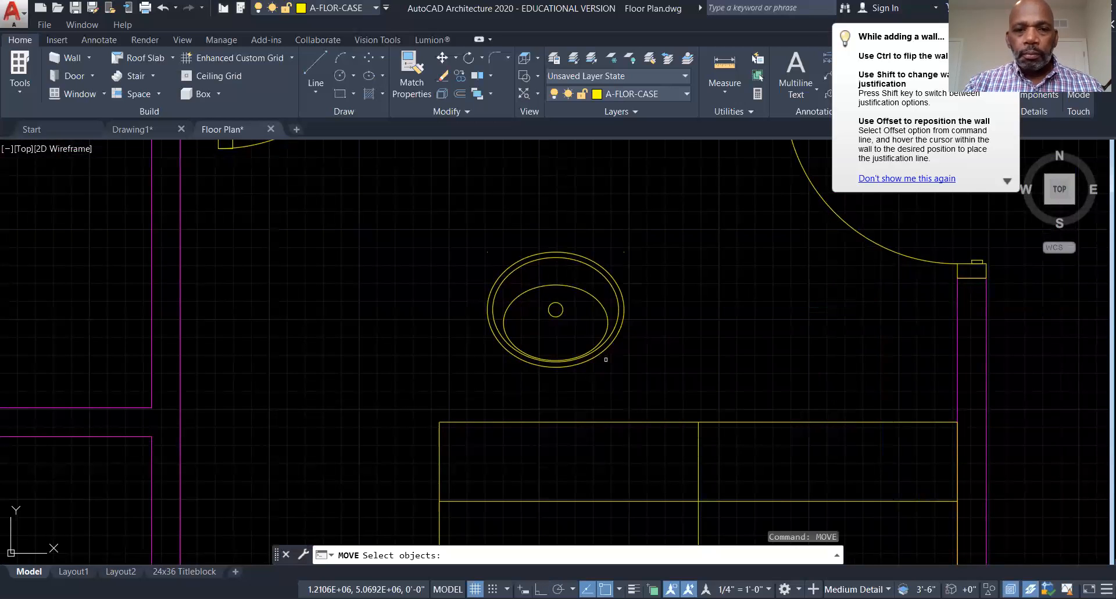
scroll(639, 428, down, 2)
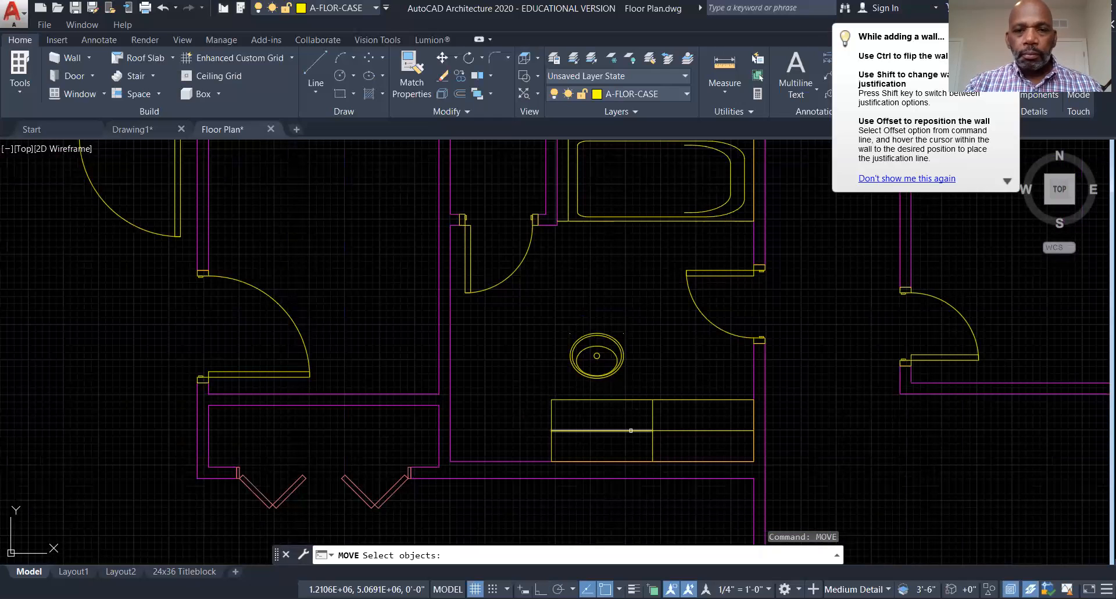
scroll(605, 341, up, 5)
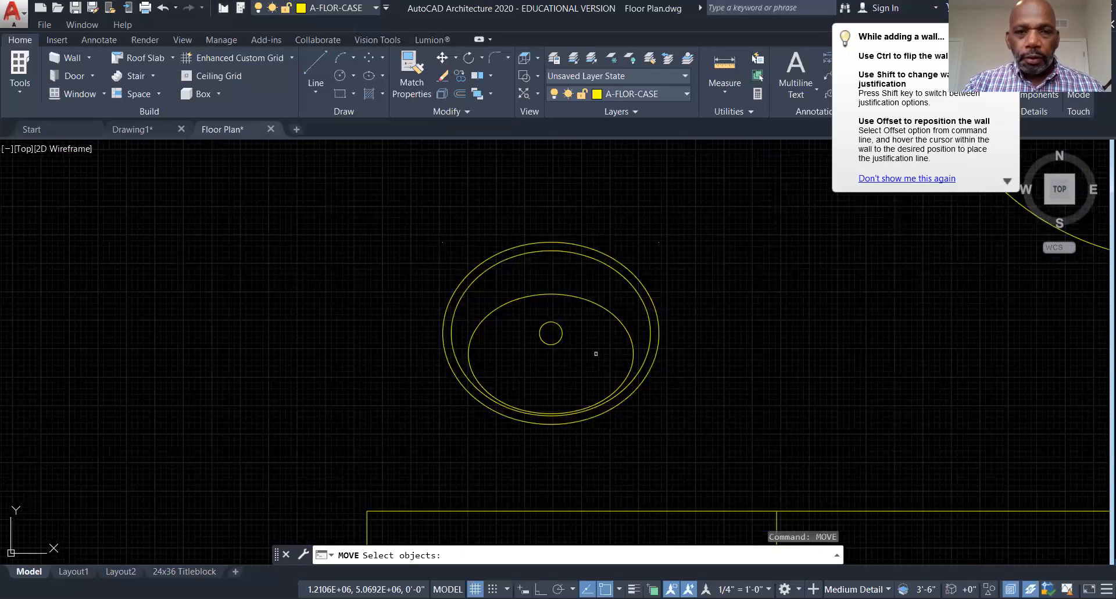
scroll(596, 354, down, 2)
click(634, 363)
click(607, 328)
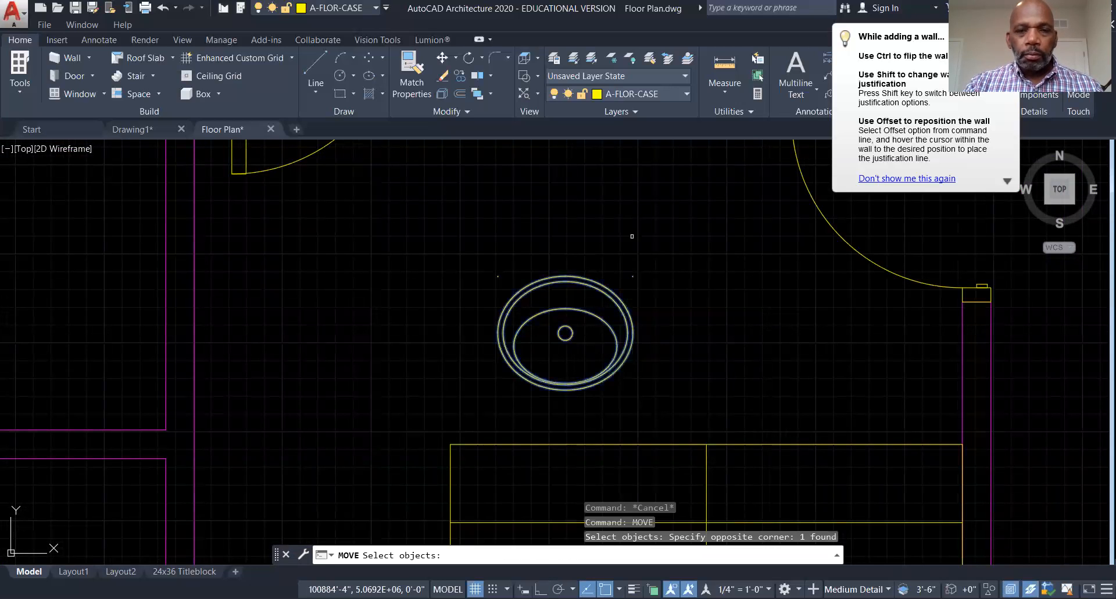
key(Return)
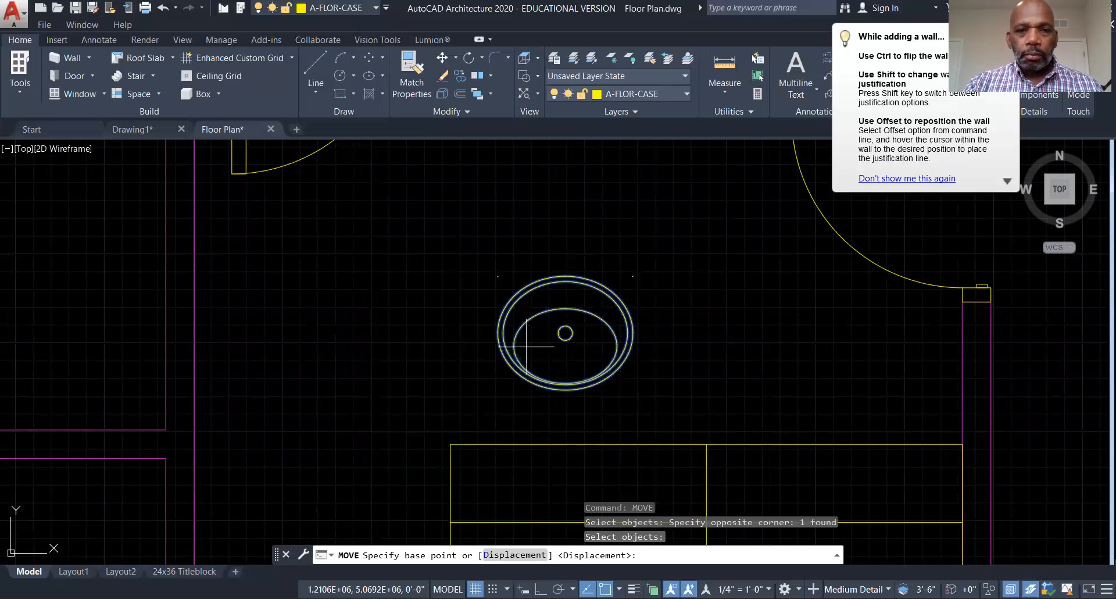
click(565, 332)
middle_drag(585, 465, 604, 308)
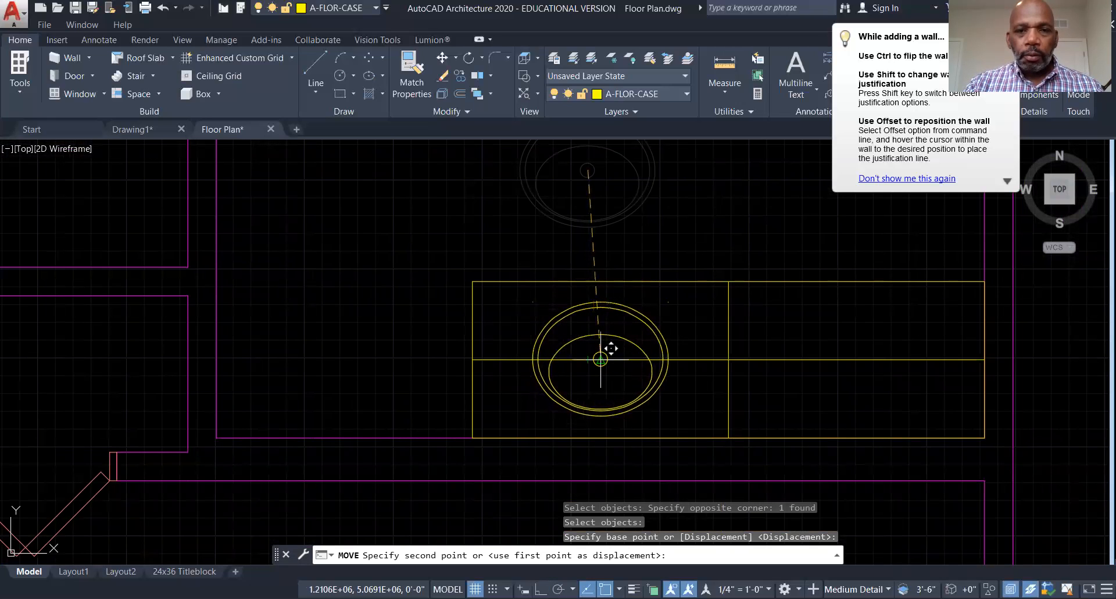
click(600, 360)
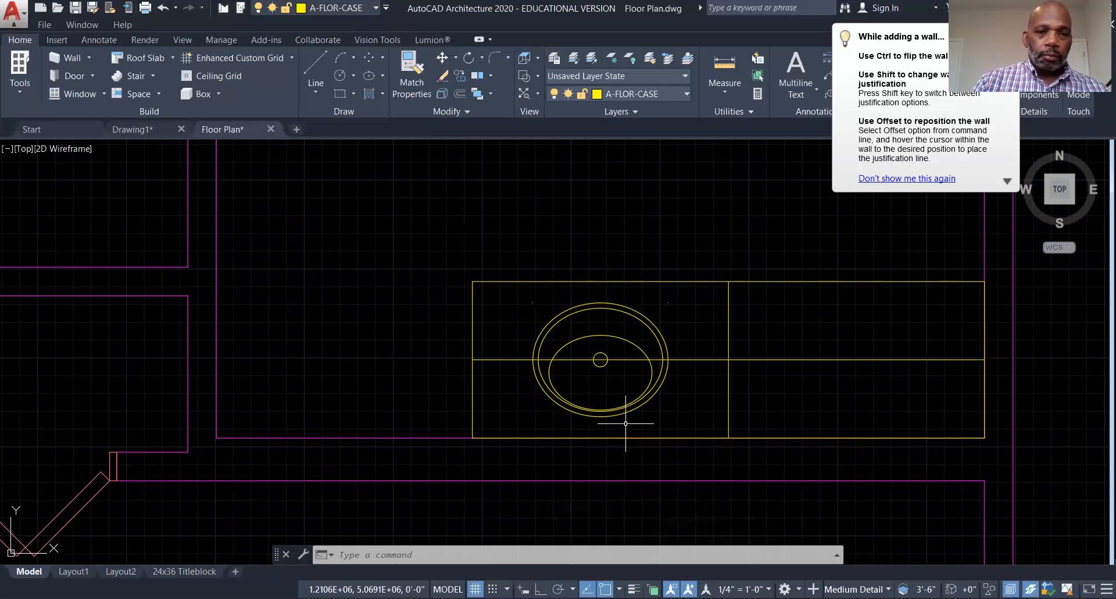
- Rotate the counter's sink 180 degrees about its drain centre
scroll(429, 449, down, 6)
scroll(350, 470, up, 6)
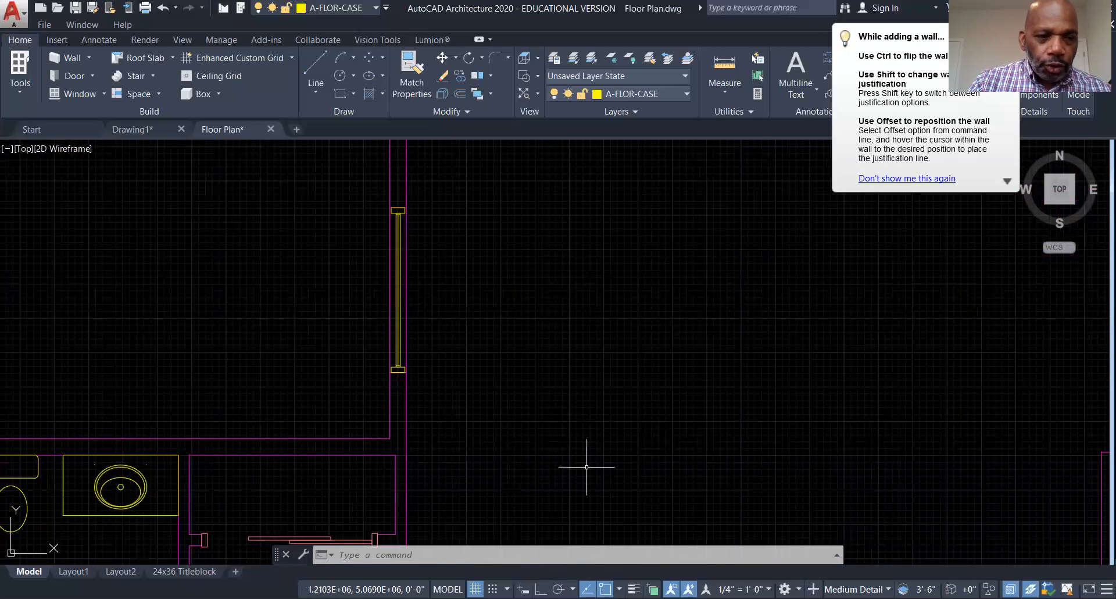
scroll(927, 413, down, 6)
scroll(673, 463, down, 1)
scroll(735, 416, up, 6)
scroll(738, 417, up, 5)
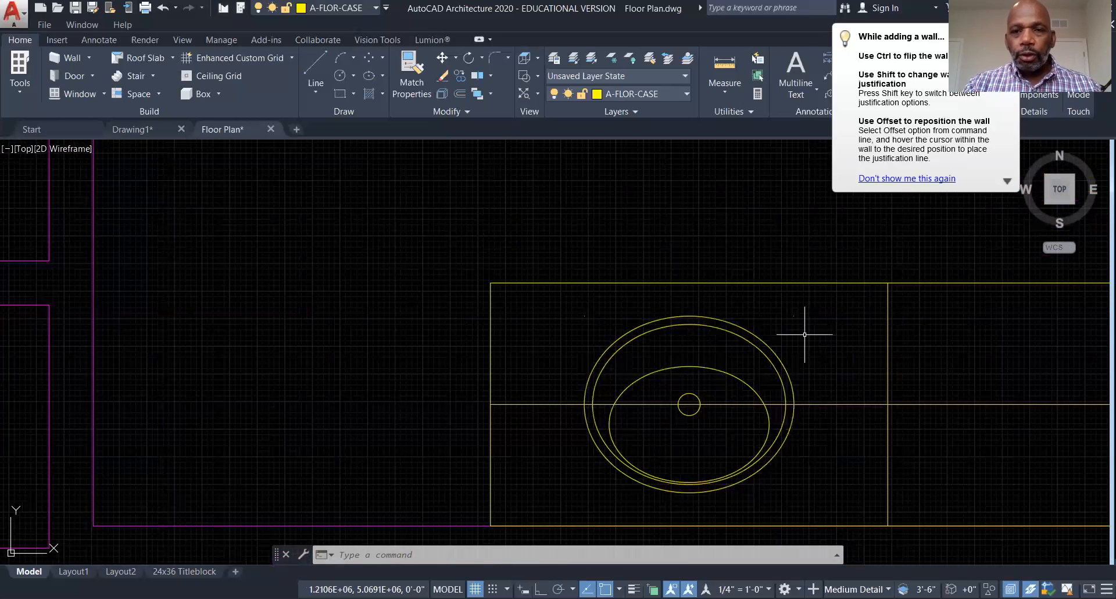
right_click(693, 224)
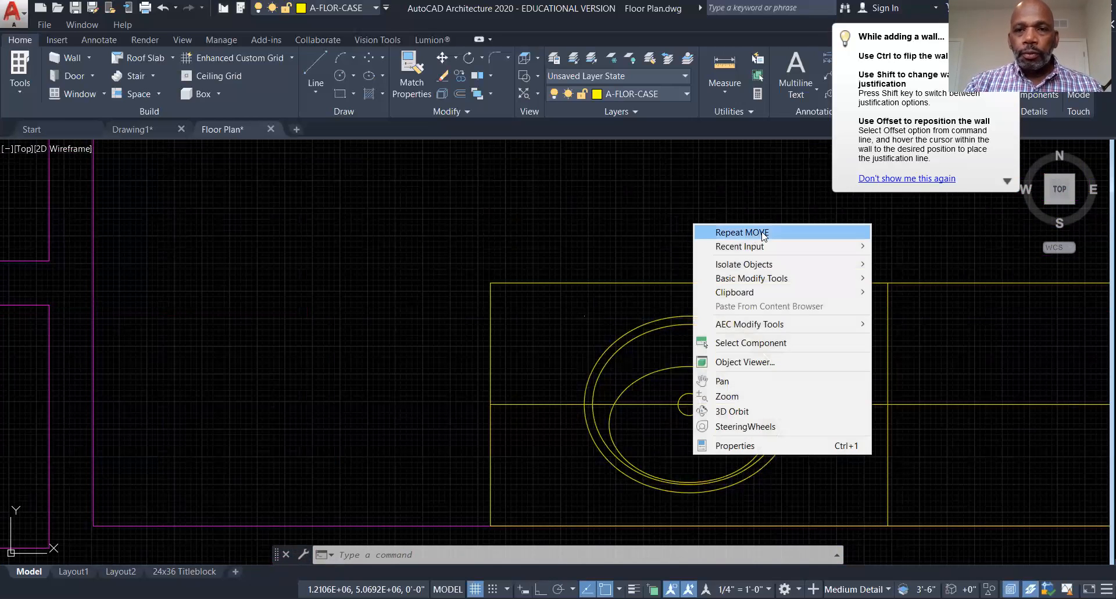
mouse_move(798, 246)
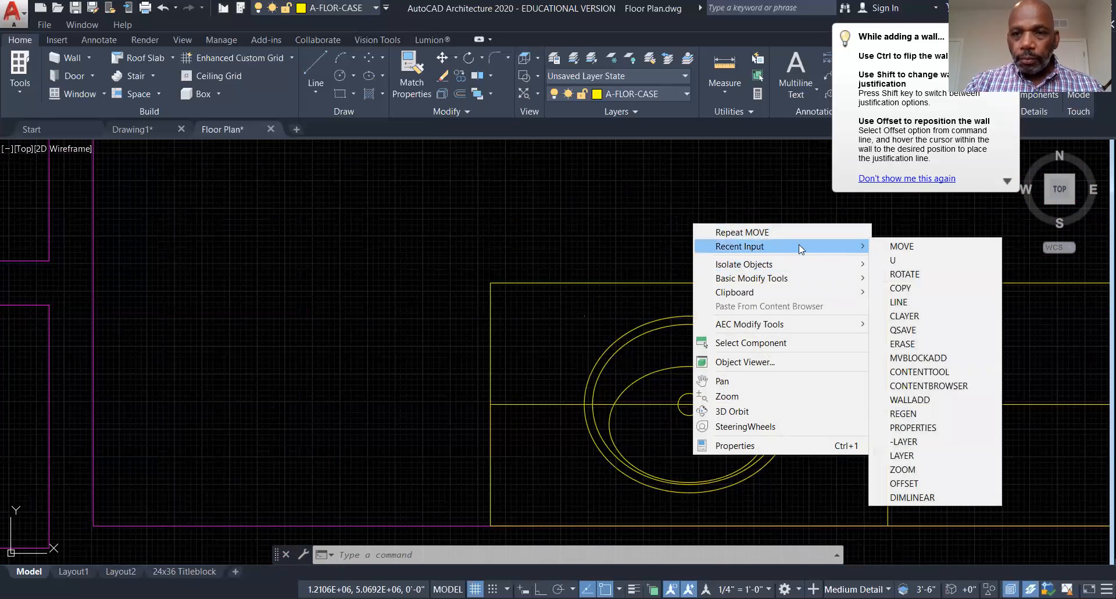
click(904, 273)
click(825, 372)
click(788, 358)
key(Return)
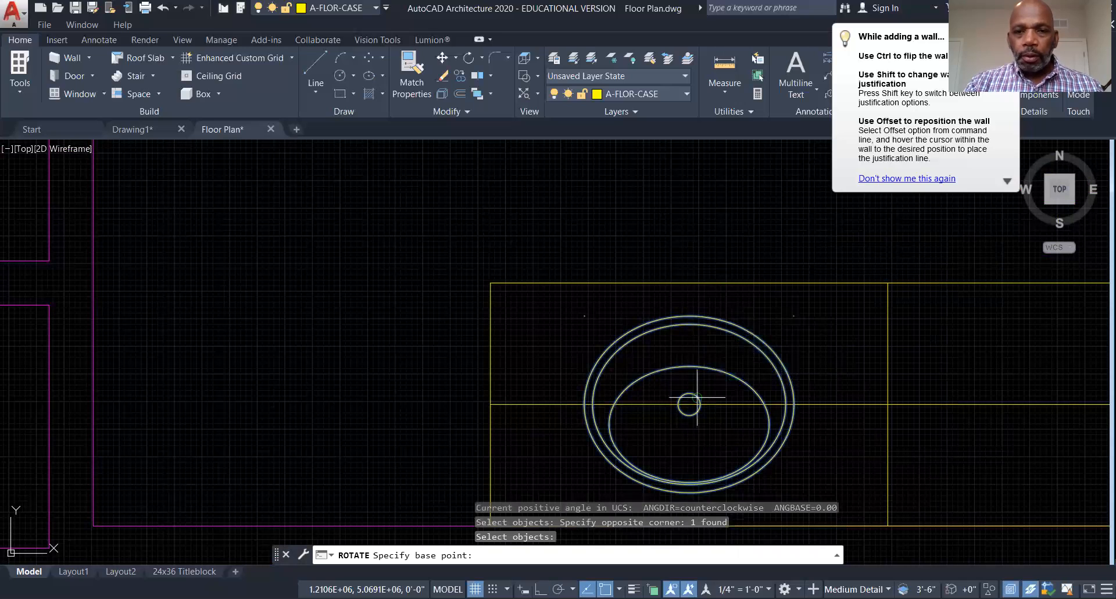
click(690, 404)
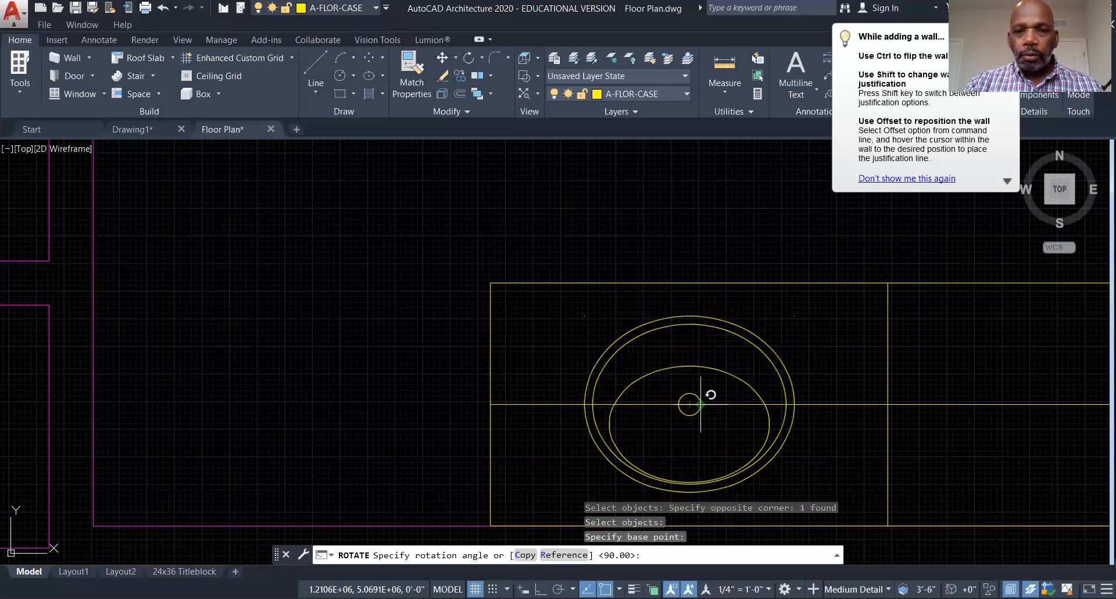
click(573, 406)
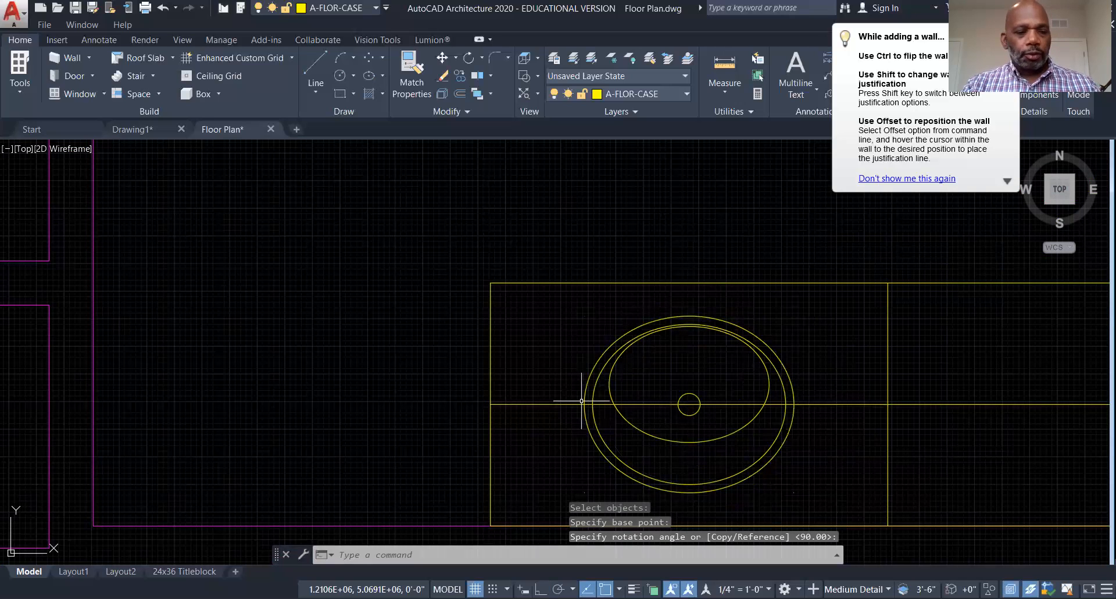
key(Escape)
- Copy the rotated sink by its drain centre to the midpoint of the counter's right horizontal guide line
scroll(826, 273, down, 4)
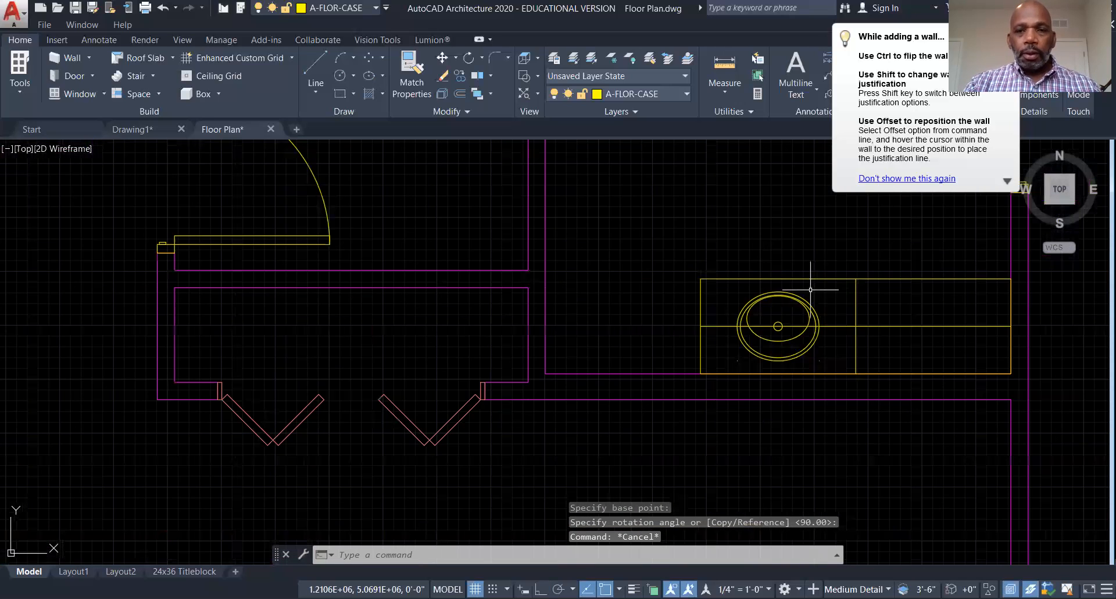
right_click(737, 235)
mouse_move(797, 256)
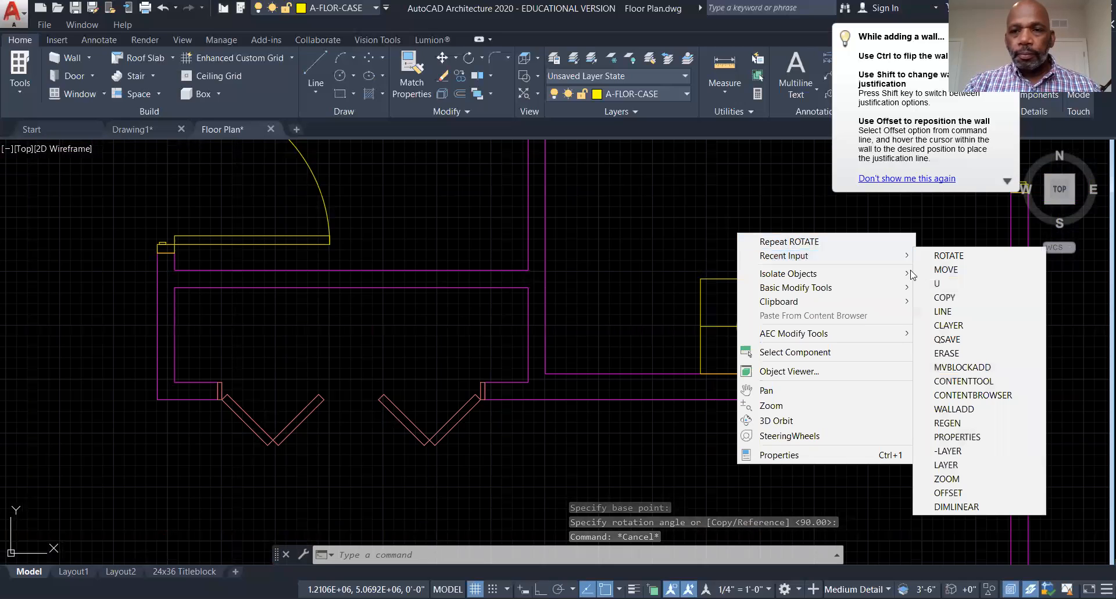
click(944, 297)
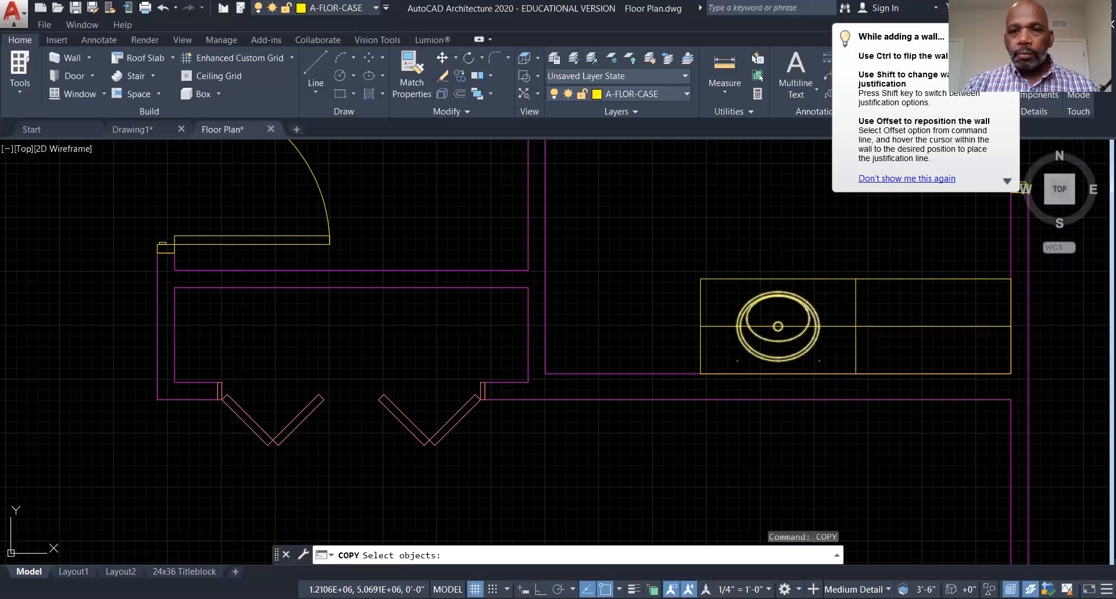
click(812, 301)
key(Return)
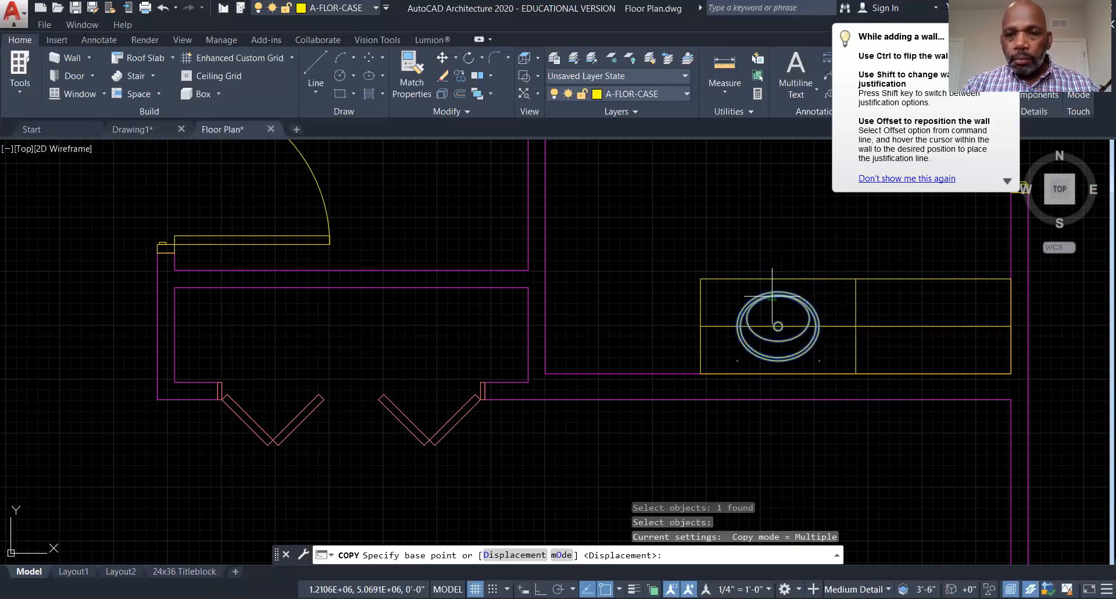
scroll(775, 326, up, 2)
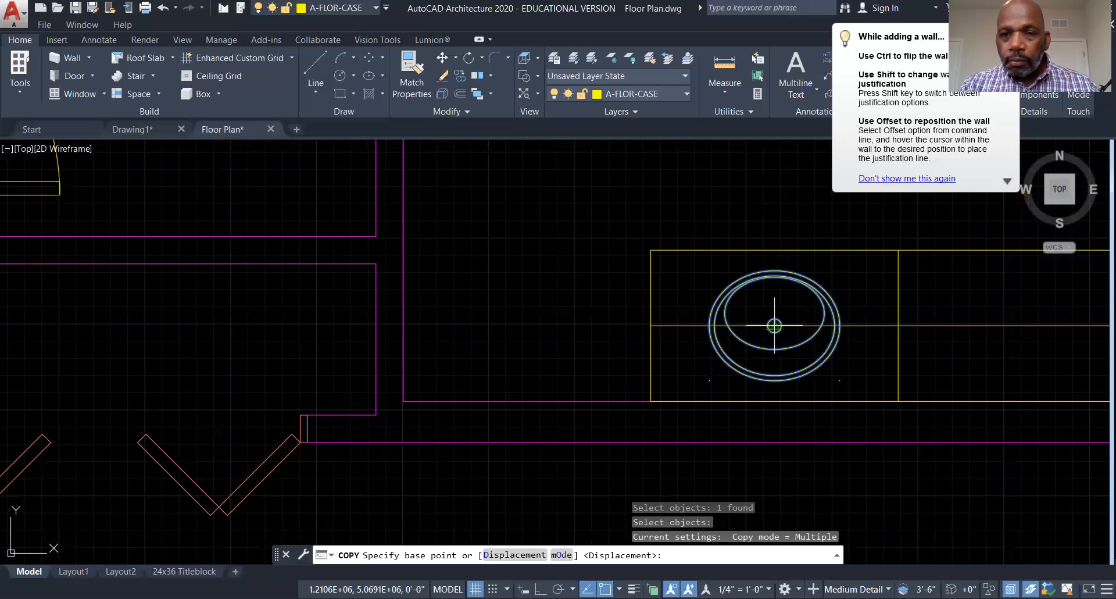
click(774, 325)
middle_drag(1009, 324, 812, 336)
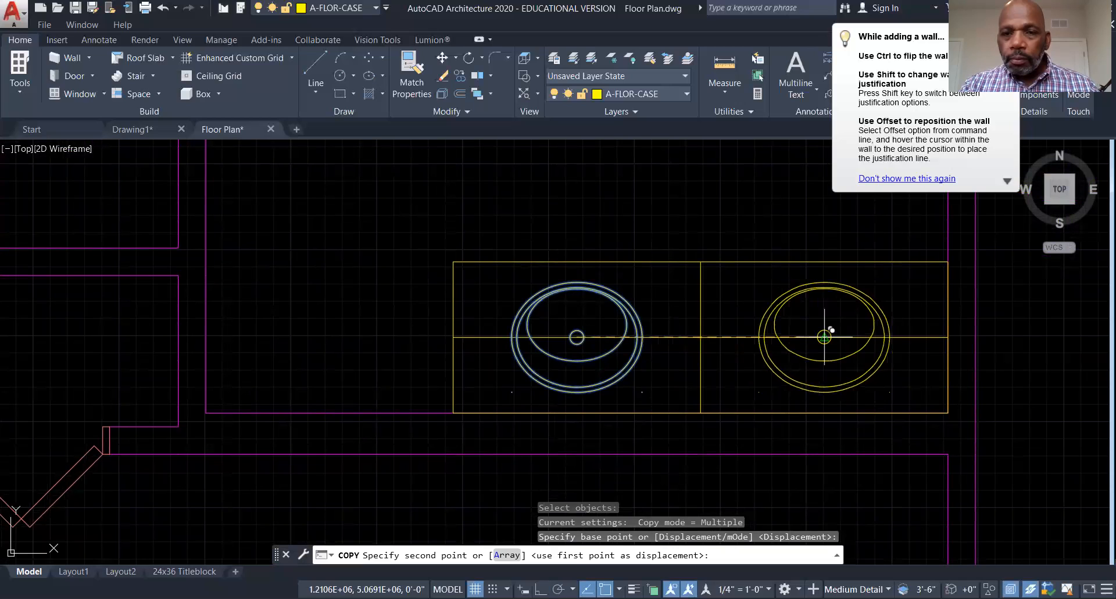
click(825, 337)
key(Escape)
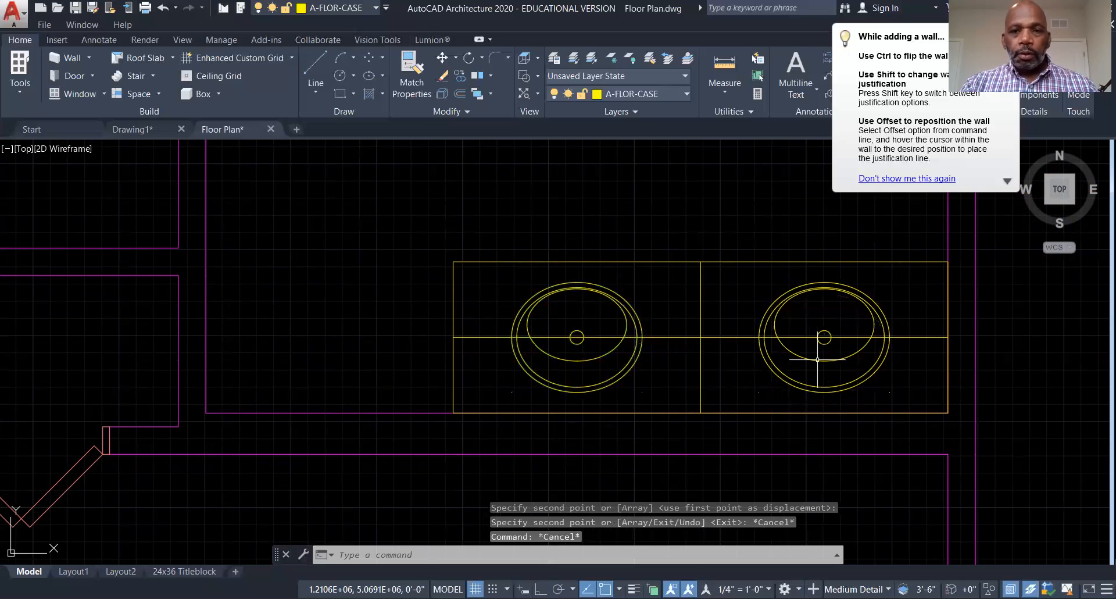
- Erase the counter's vertical and horizontal guide lines, and save the drawing
drag(739, 356, 673, 313)
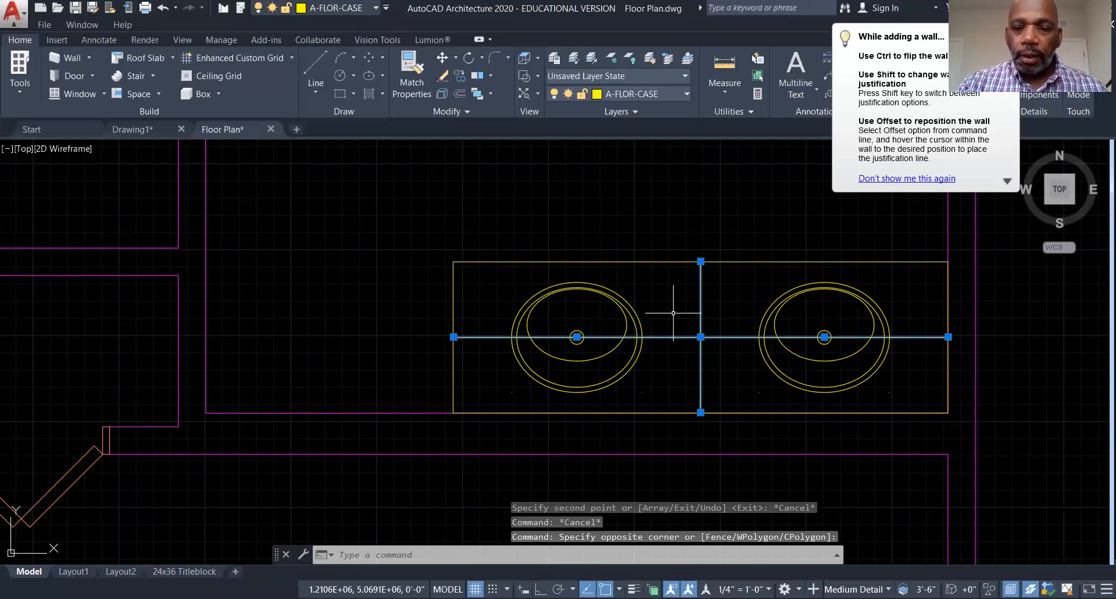
key(Delete)
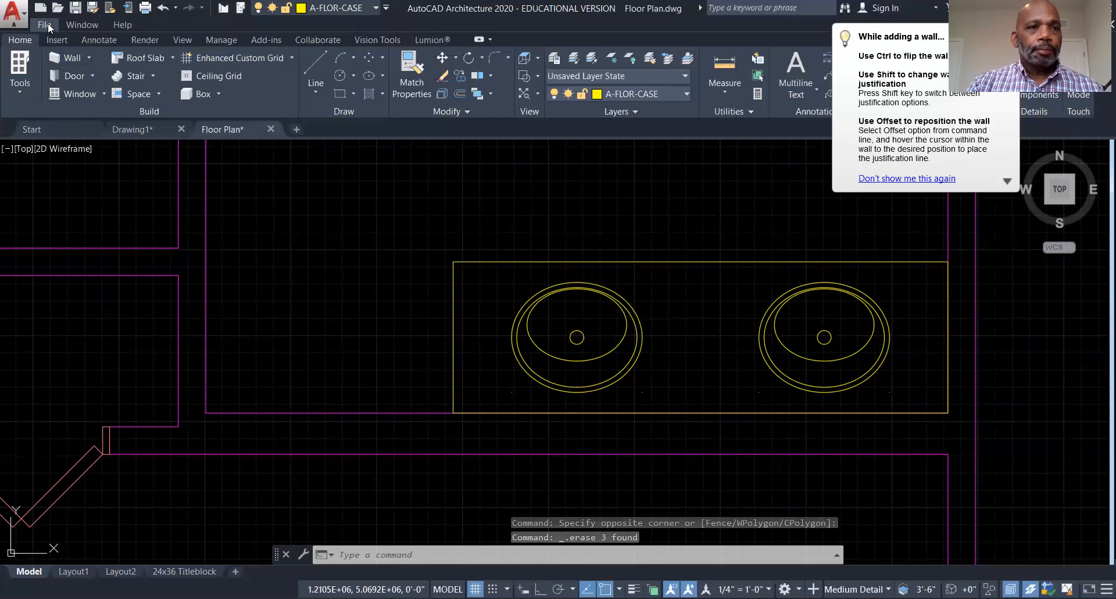
click(75, 7)
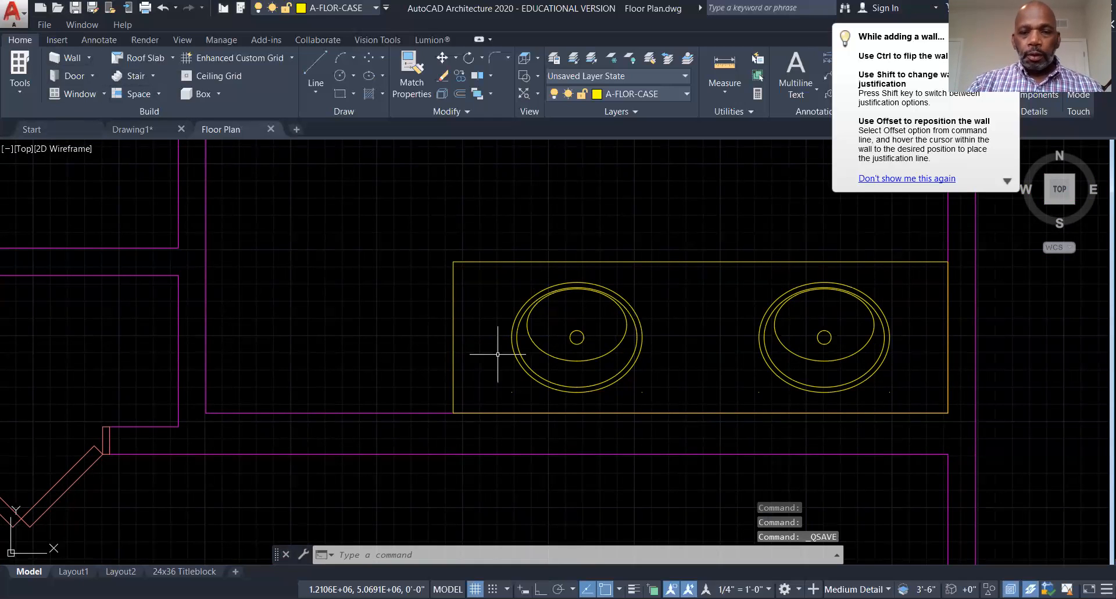
- Examine how the toilet sits beside the counter in the first bathroom and compare it with the second bathroom
scroll(500, 377, down, 6)
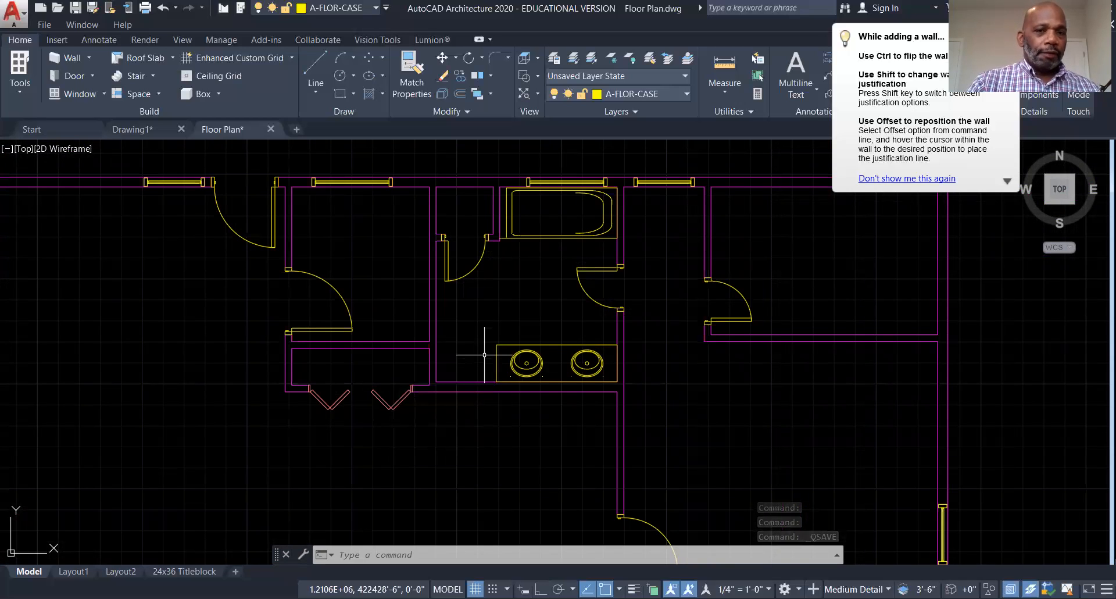
scroll(497, 383, down, 4)
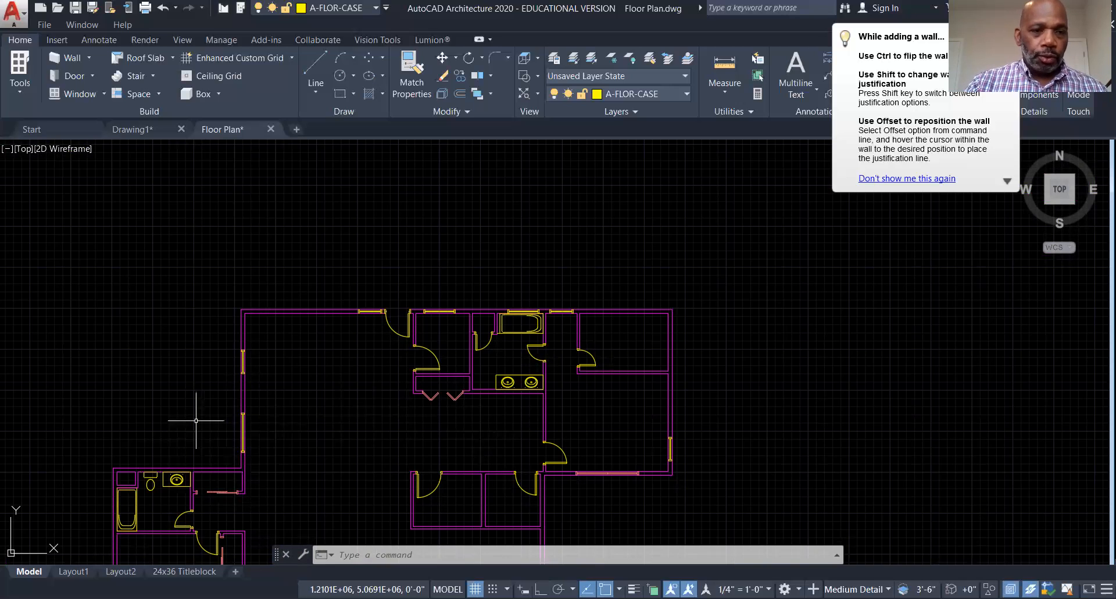
scroll(150, 485, up, 4)
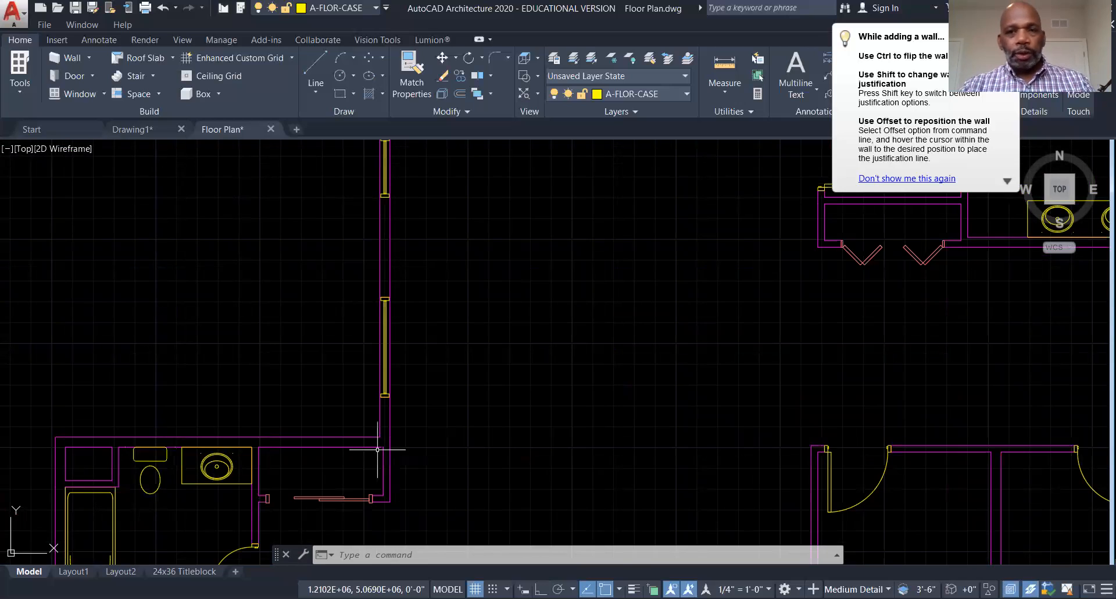
scroll(378, 449, down, 5)
middle_drag(386, 416, 339, 390)
scroll(817, 310, up, 4)
middle_drag(216, 381, 507, 339)
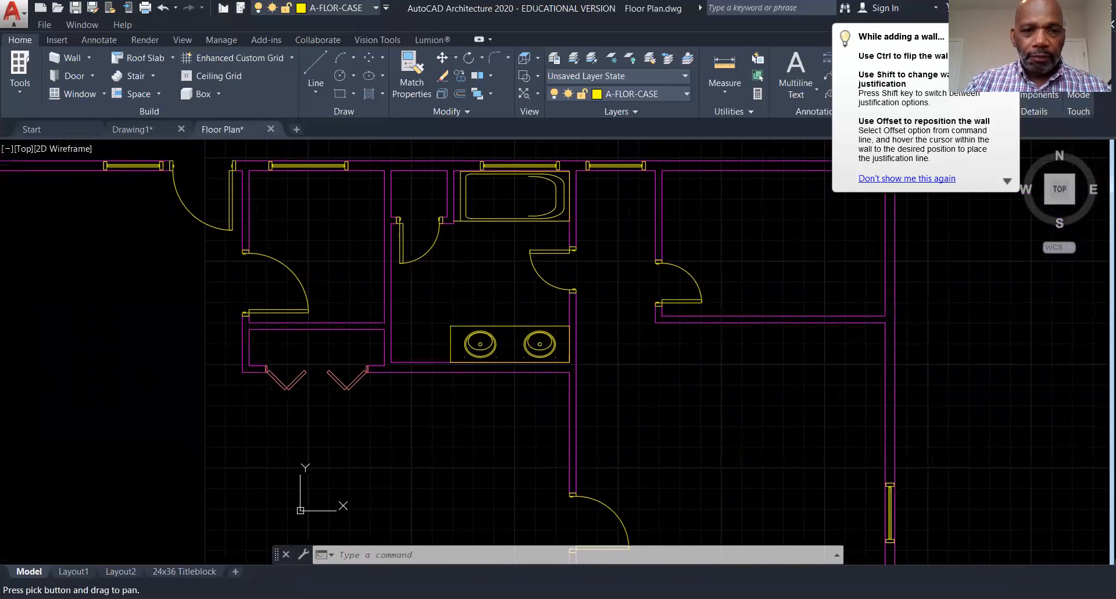
- Draw a horizontal line from the midpoint of the double-sink counter's left edge to the bathroom's left wall
scroll(499, 347, up, 4)
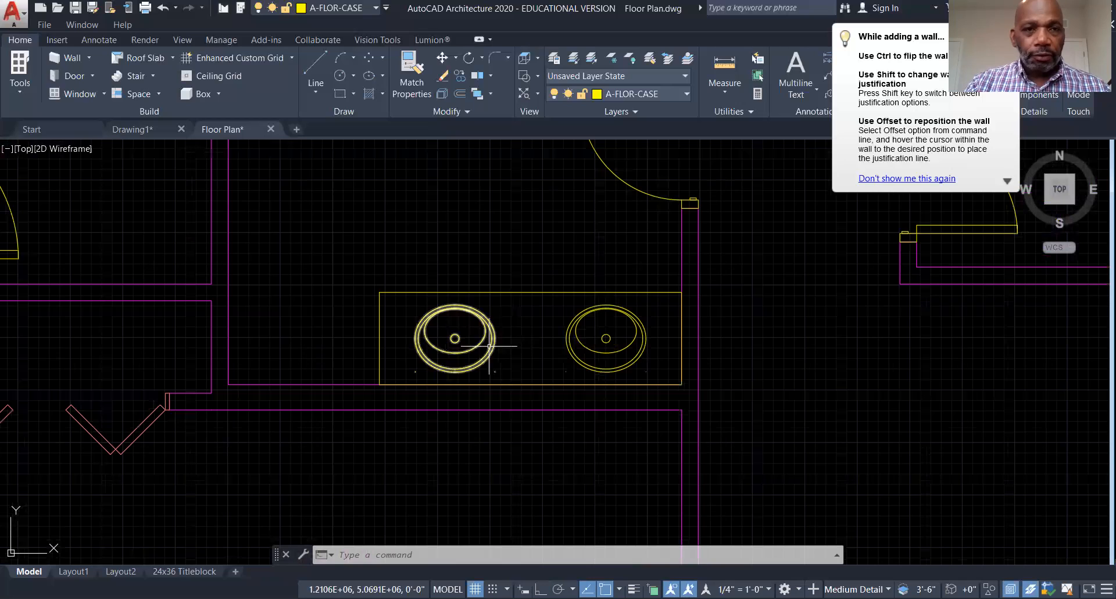
click(314, 68)
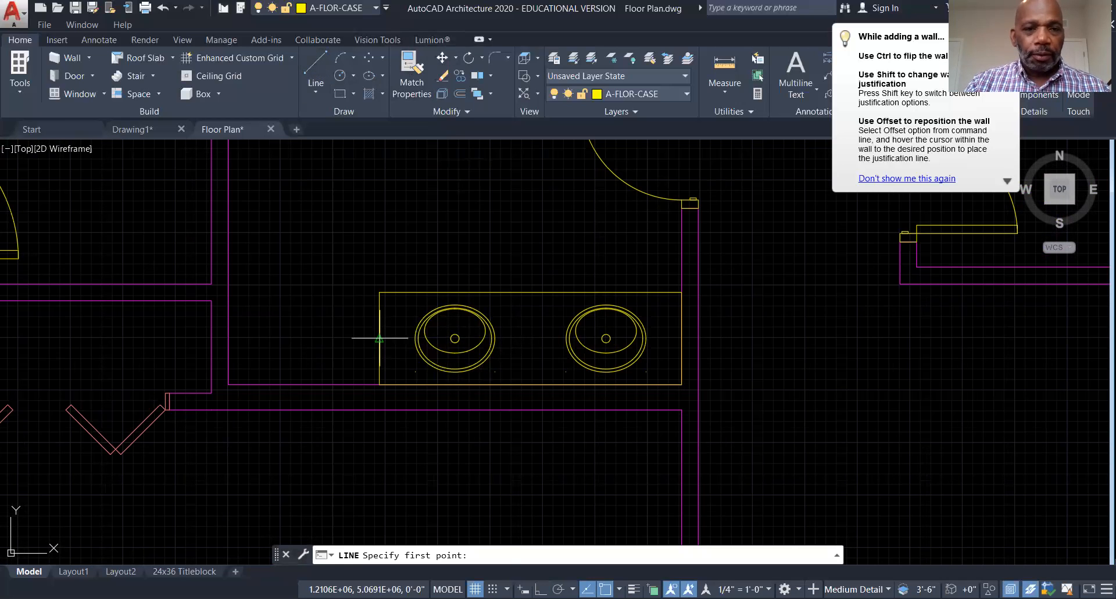
click(379, 337)
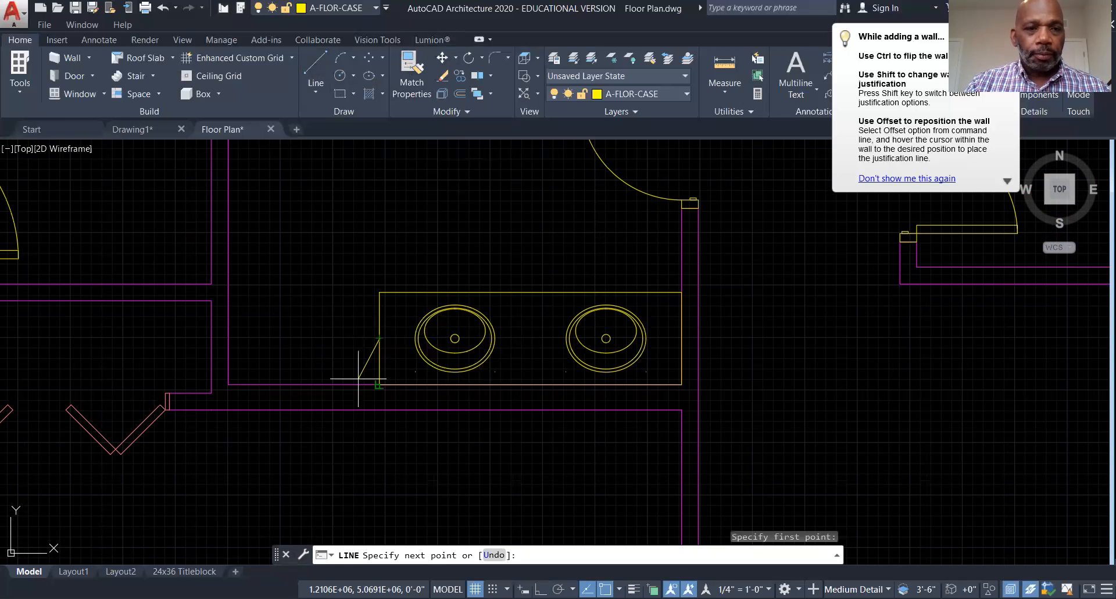
click(228, 338)
key(Escape)
- Copy the first bathroom's toilet, from its tank's back-edge midpoint, into the second bathroom above the horizontal guide line
scroll(180, 453, down, 8)
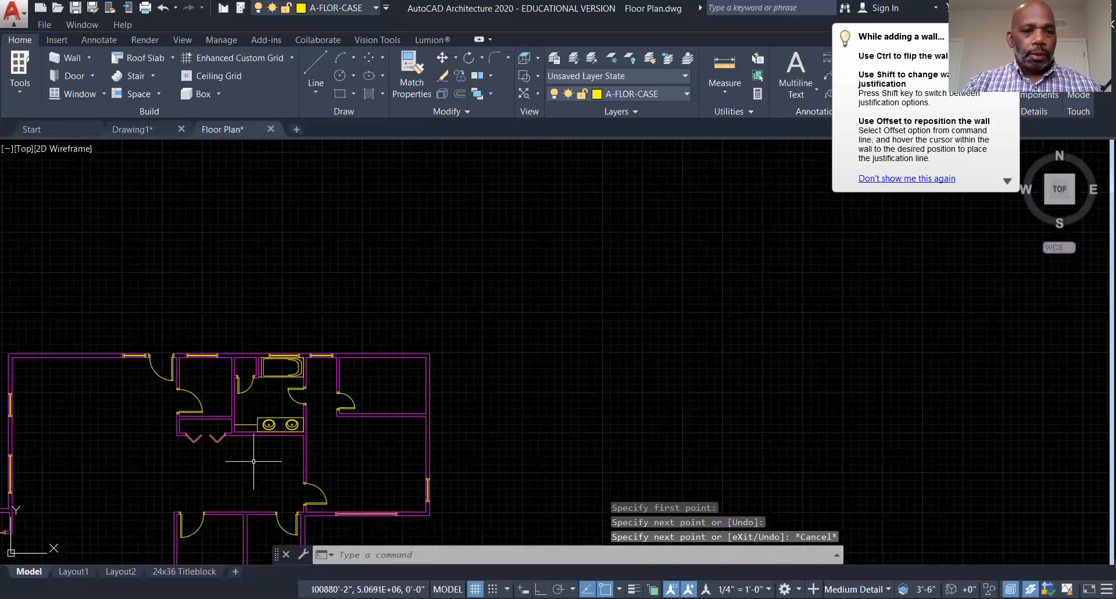
scroll(121, 379, up, 4)
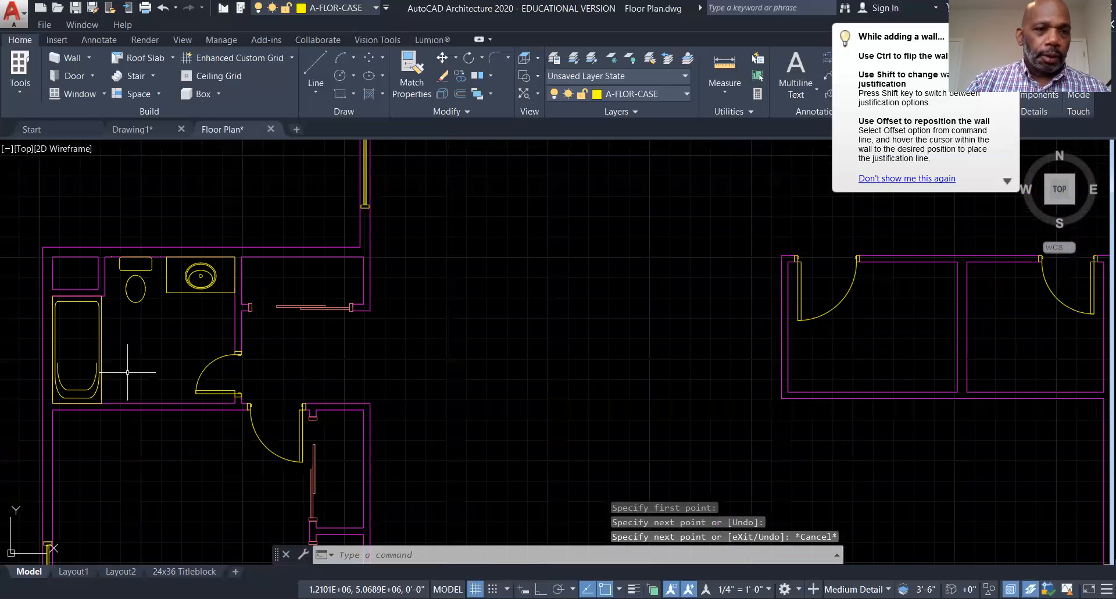
right_click(140, 358)
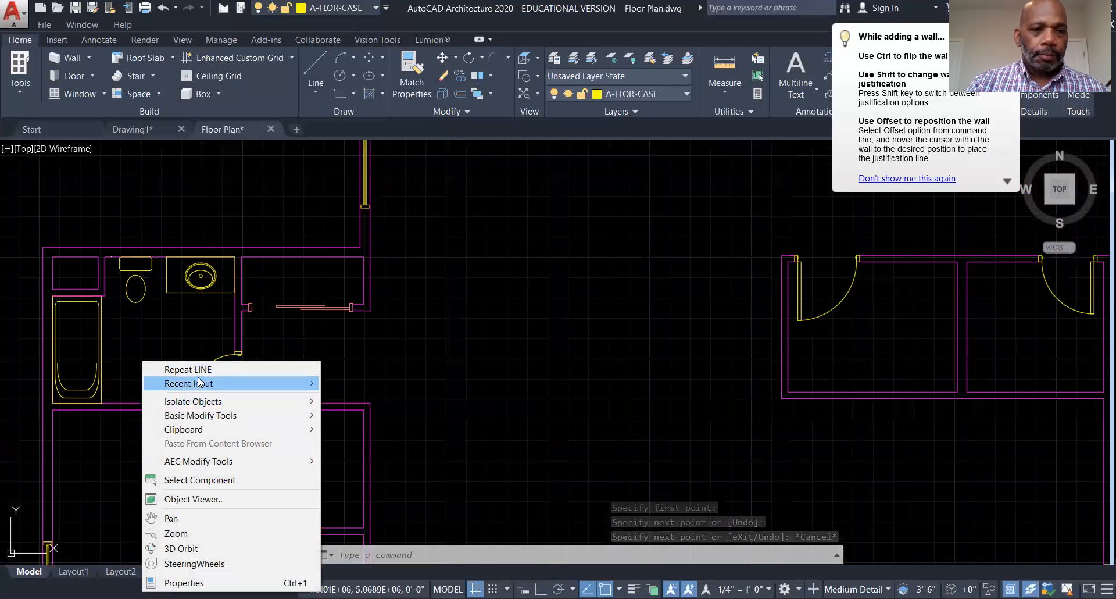
mouse_move(197, 379)
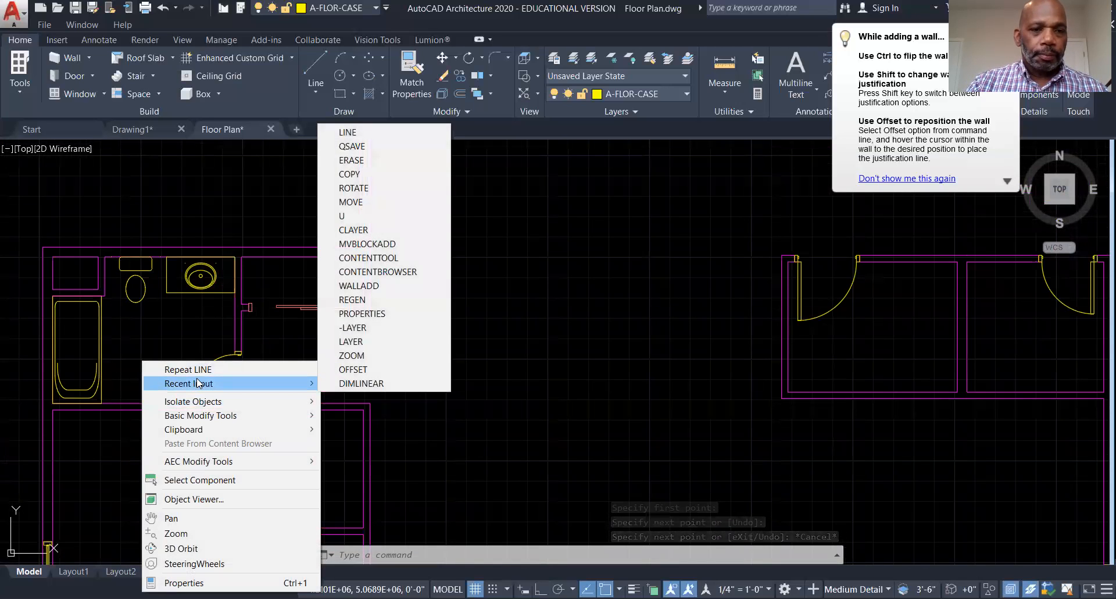
click(351, 174)
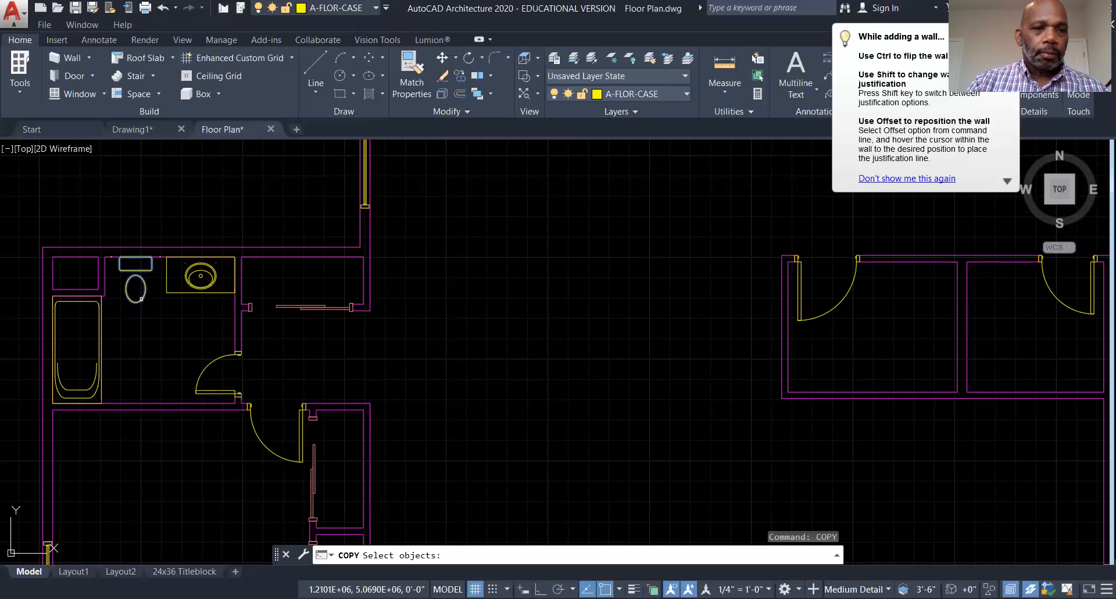
click(142, 298)
key(Return)
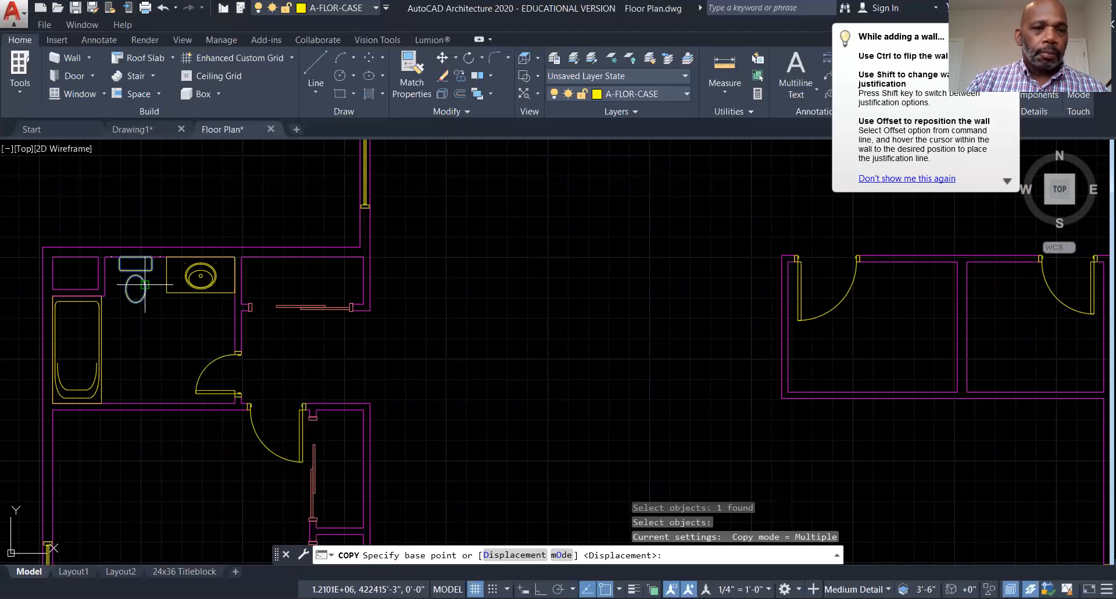
click(136, 256)
scroll(302, 255, down, 3)
middle_drag(568, 221, 283, 464)
scroll(428, 343, up, 4)
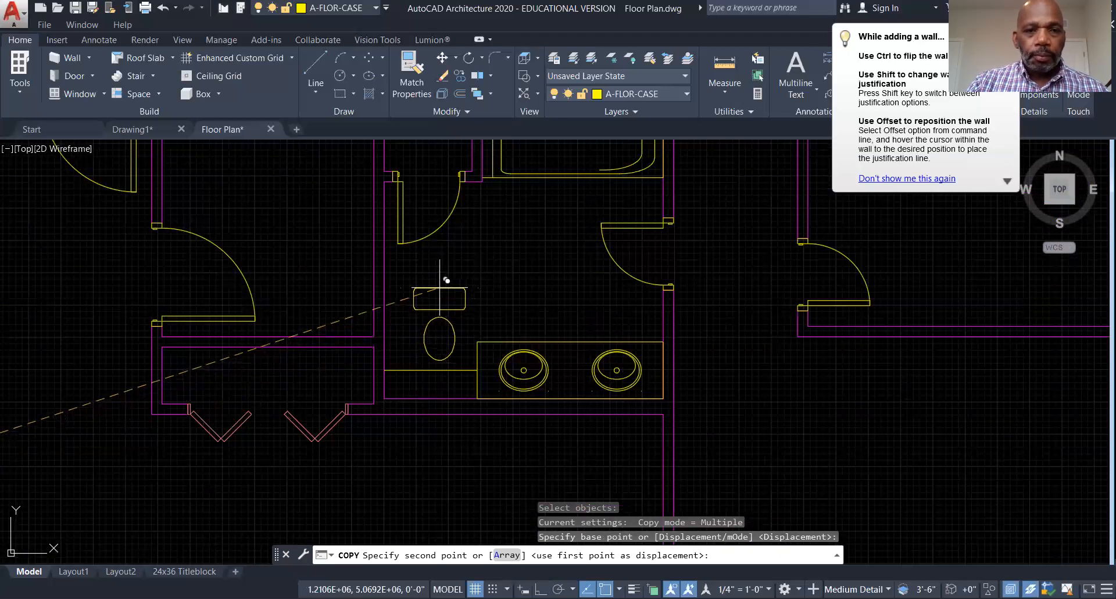
click(438, 288)
key(Escape)
key(Escape)
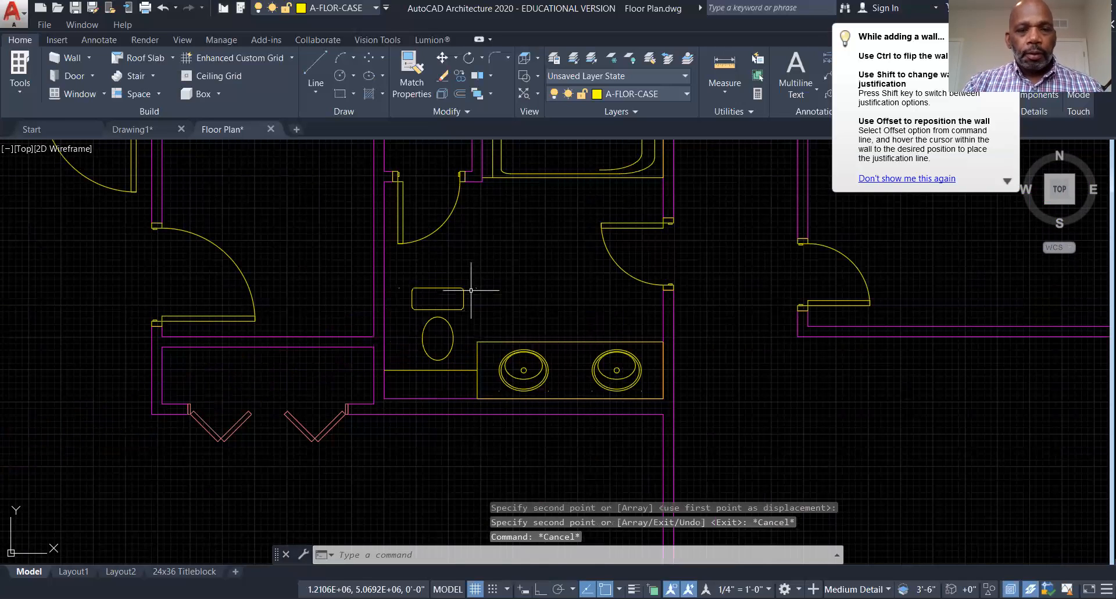
- Rotate the copied toilet 180 degrees about its tank's back-edge midpoint, with Ortho on
right_click(489, 282)
mouse_move(535, 303)
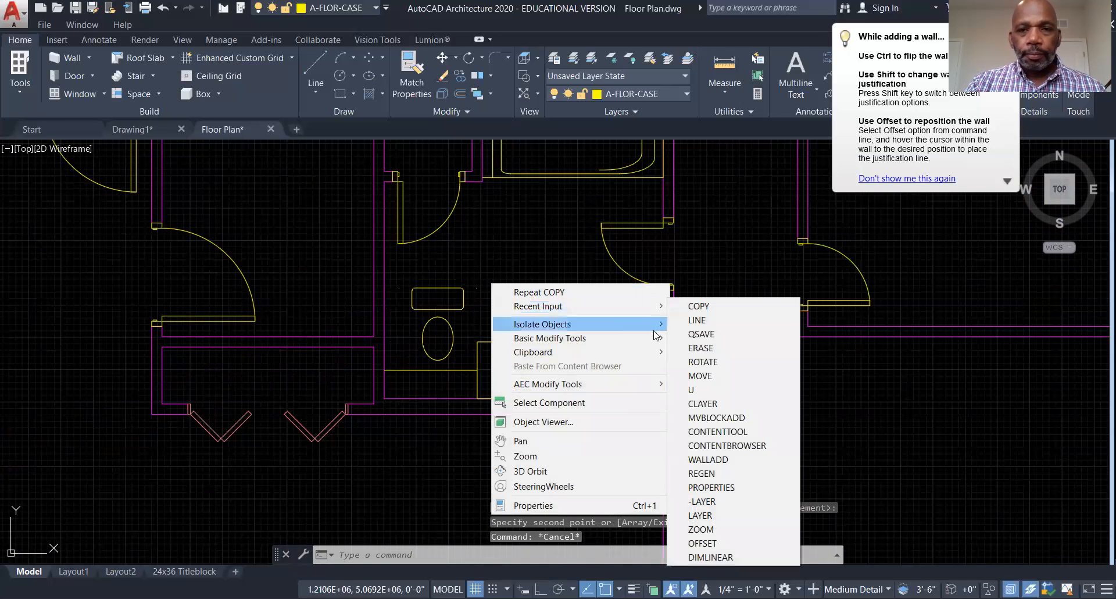
click(695, 362)
drag(490, 316, 421, 264)
key(Return)
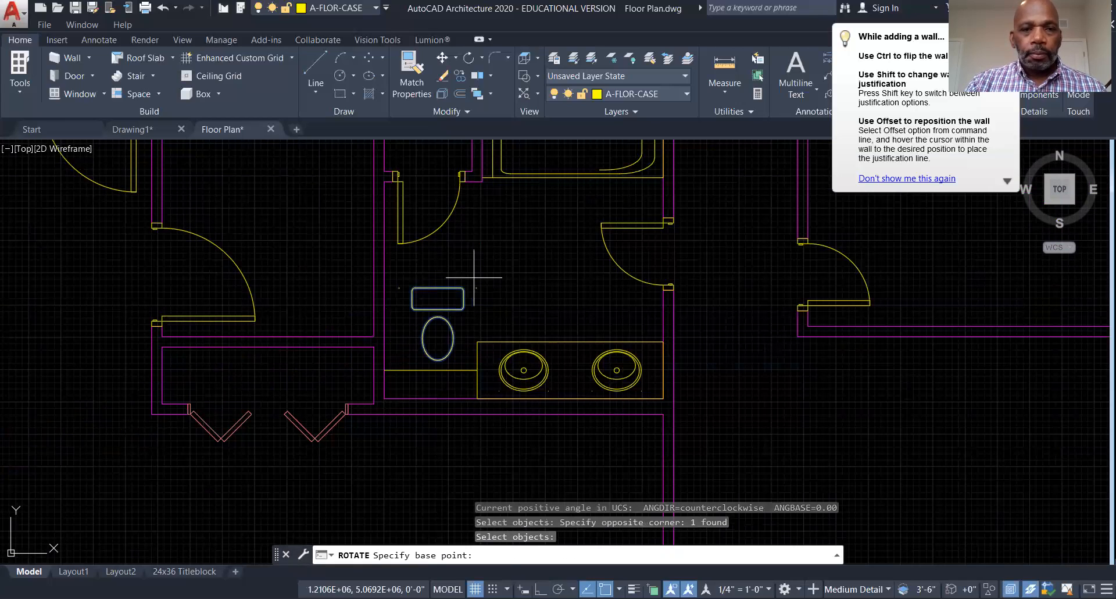
click(438, 288)
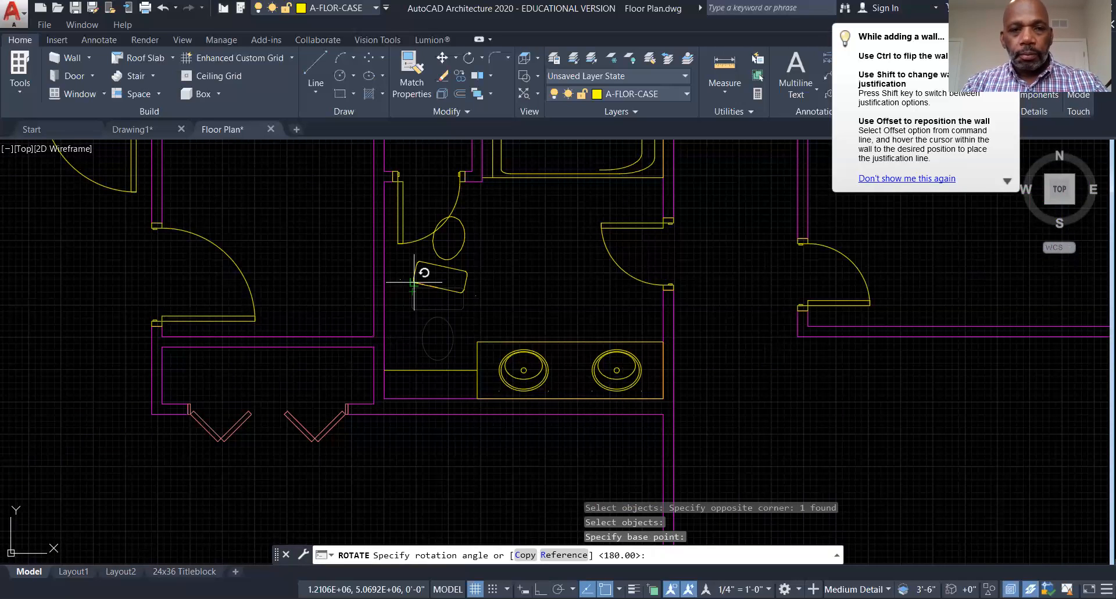
key(F8)
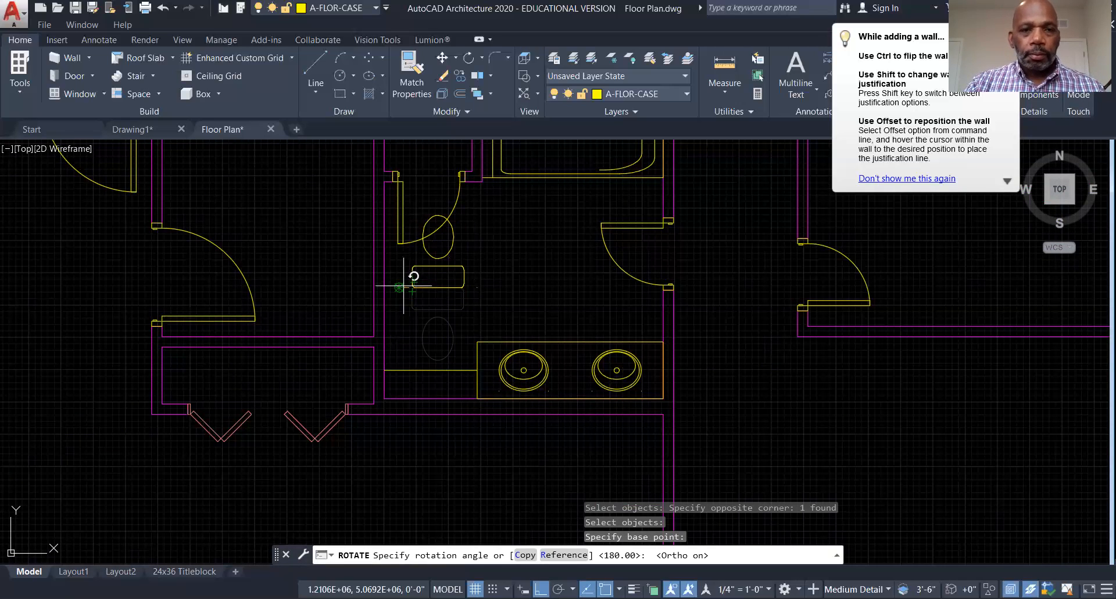
key(Escape)
right_click(493, 254)
mouse_move(616, 280)
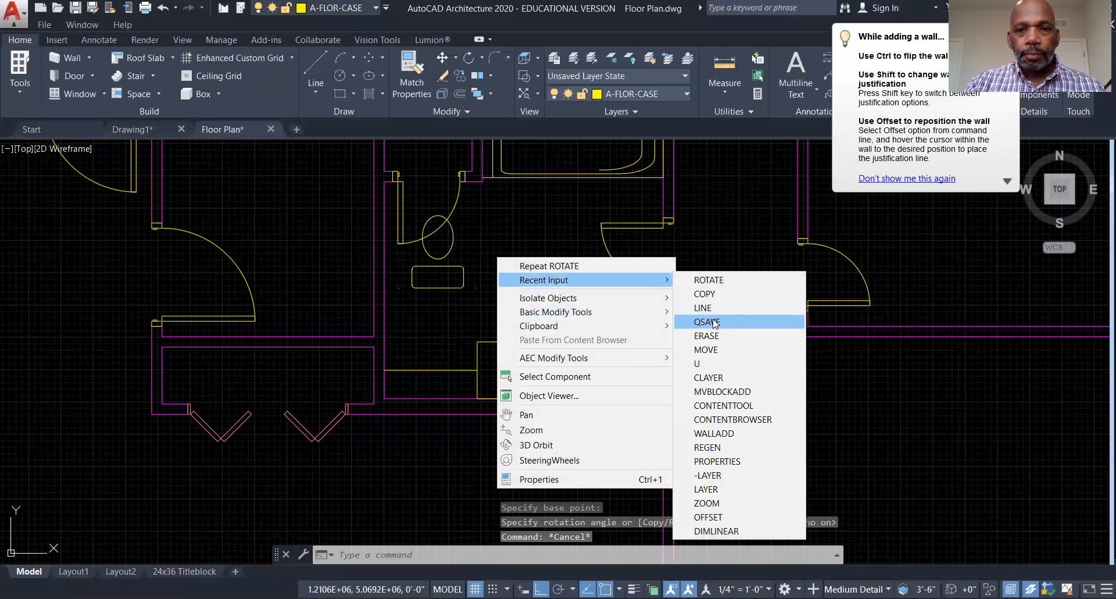
click(708, 351)
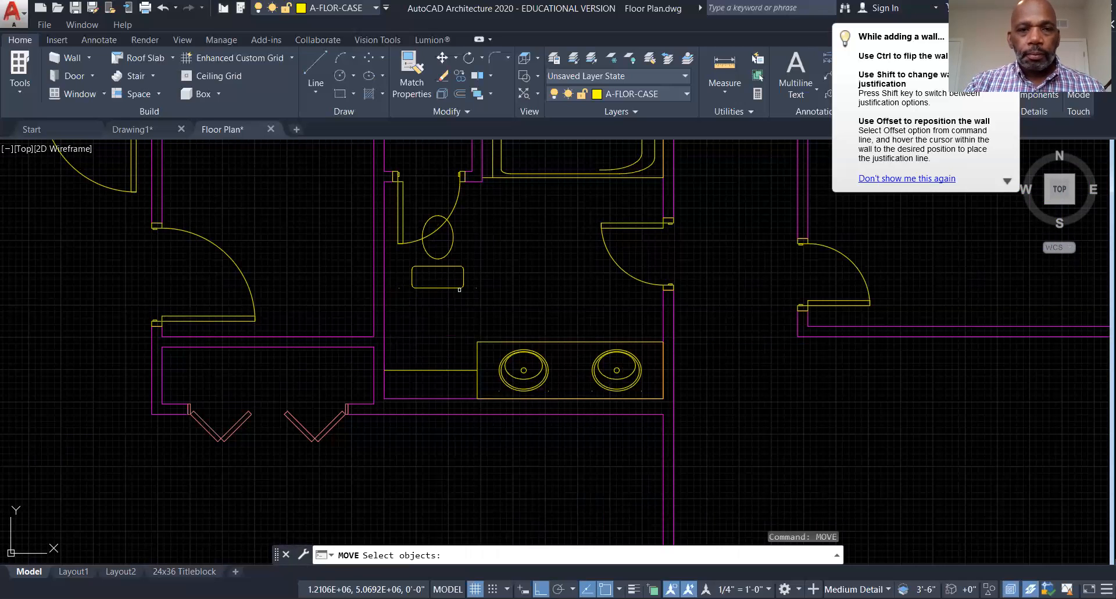
key(Escape)
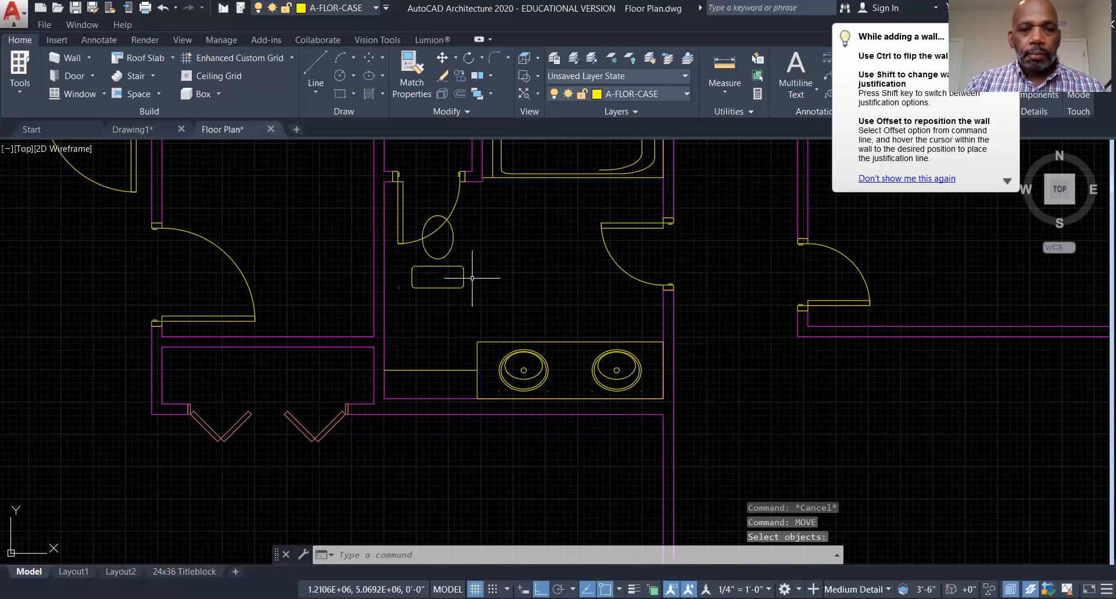
- Move the rotated toilet straight down, by its tank's back-edge midpoint, to the horizontal guide line beside the counter
right_click(517, 284)
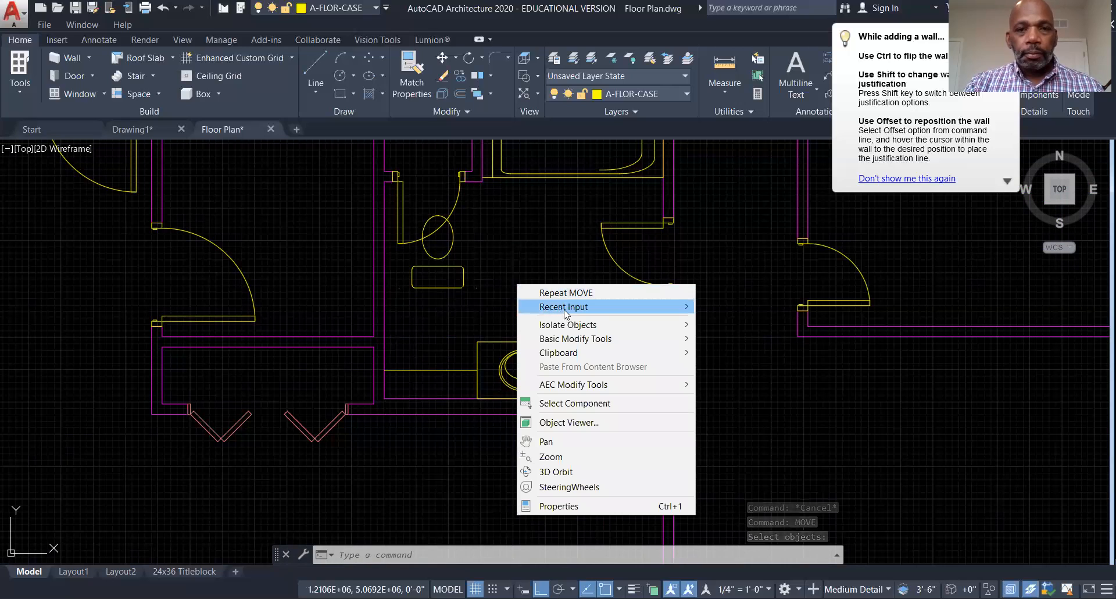
click(563, 294)
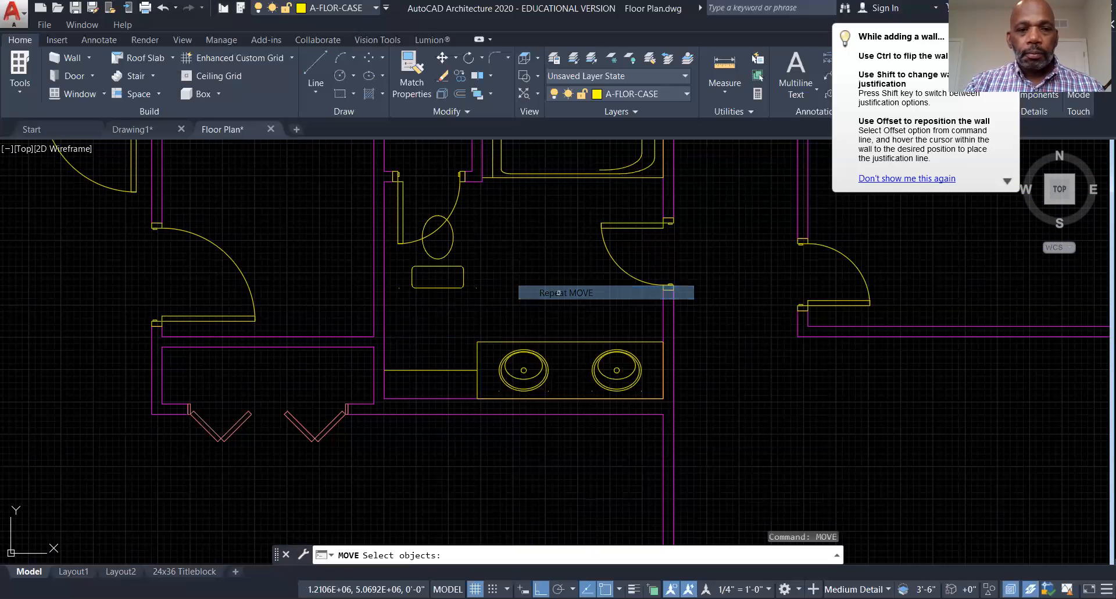
click(485, 302)
click(410, 261)
key(Return)
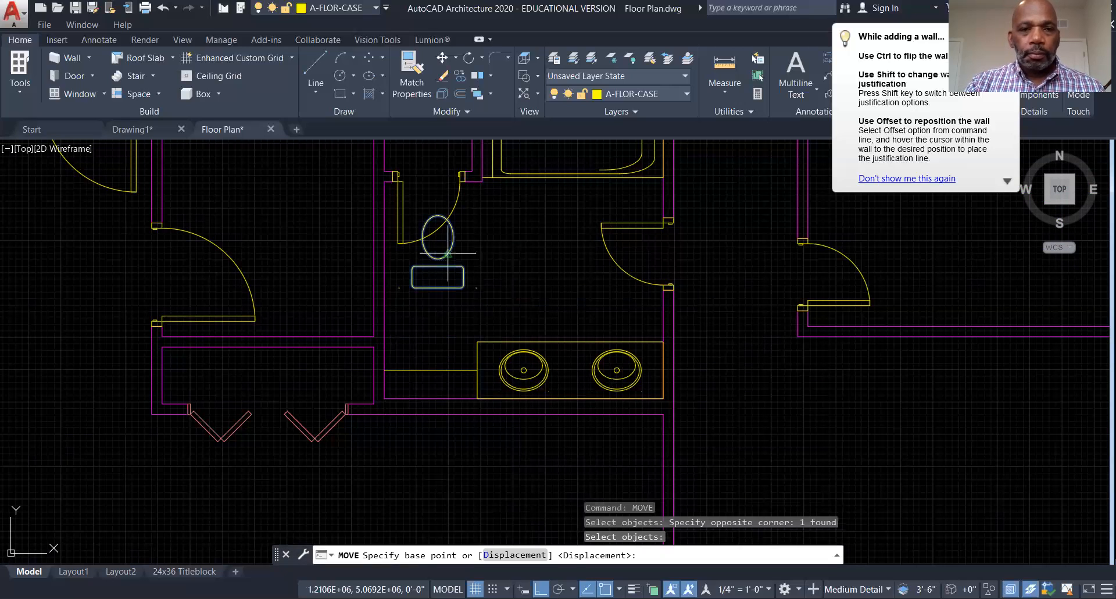
click(437, 287)
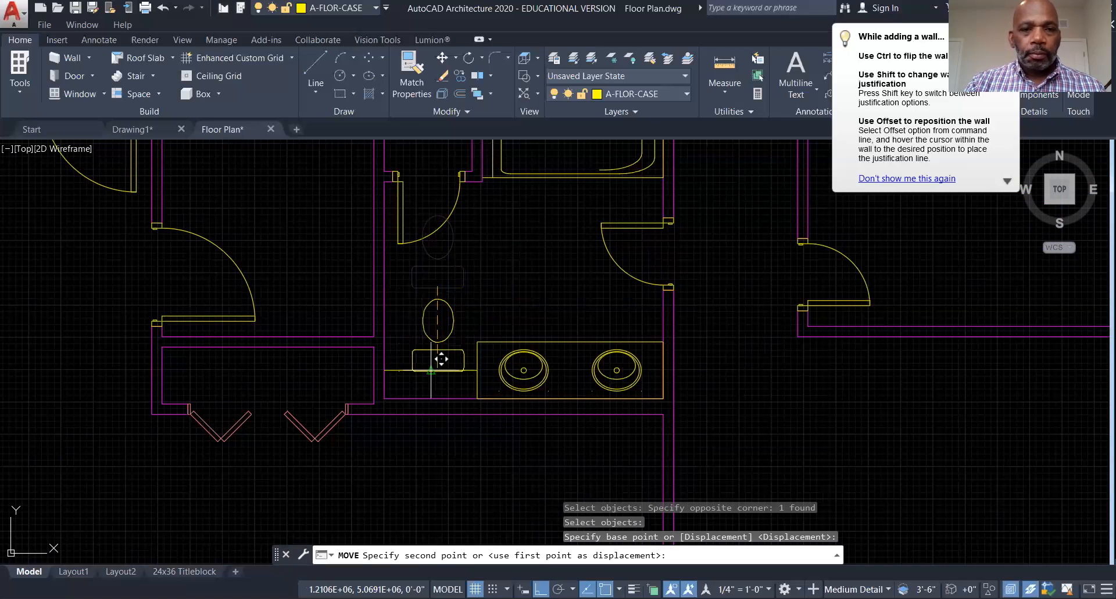
click(442, 361)
- Move the toilet straight down, by its tank's back-edge midpoint, until the tank sits against the bathroom's lower wall
scroll(445, 393, up, 4)
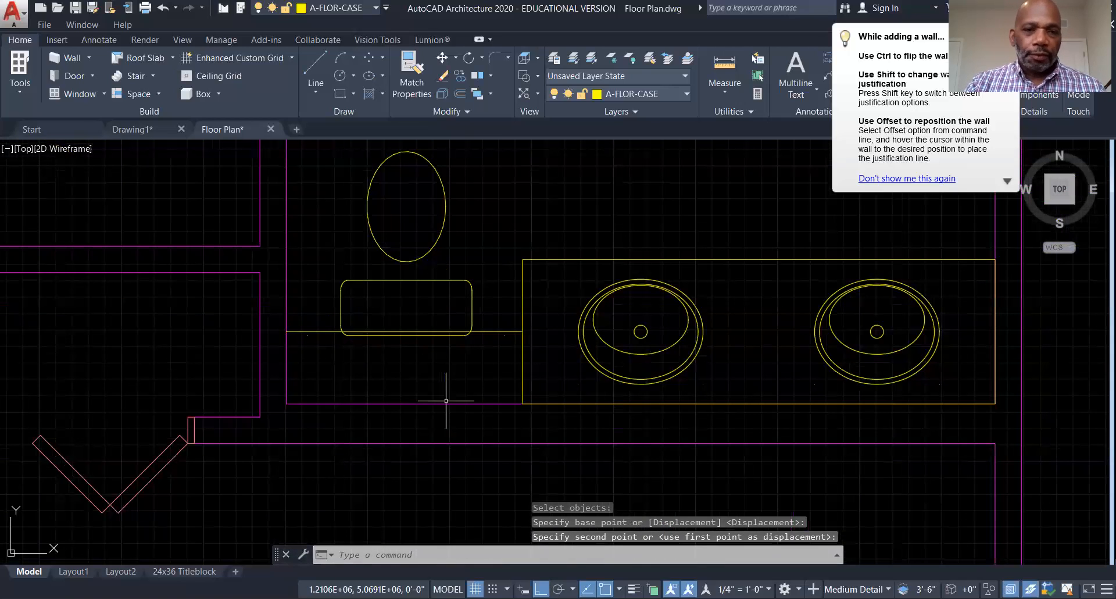
right_click(469, 259)
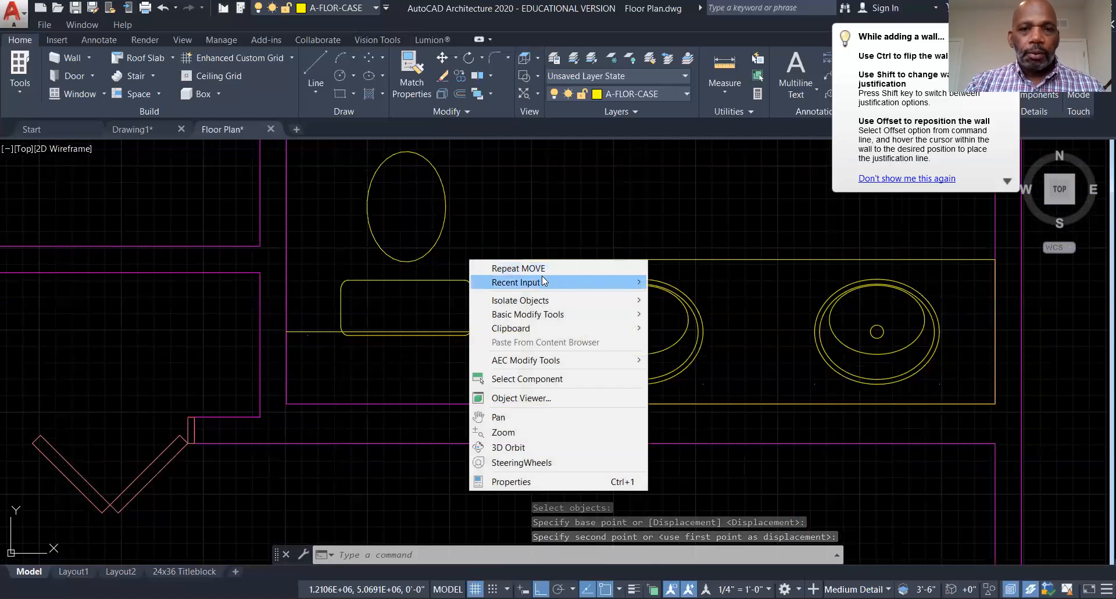
click(506, 268)
click(447, 246)
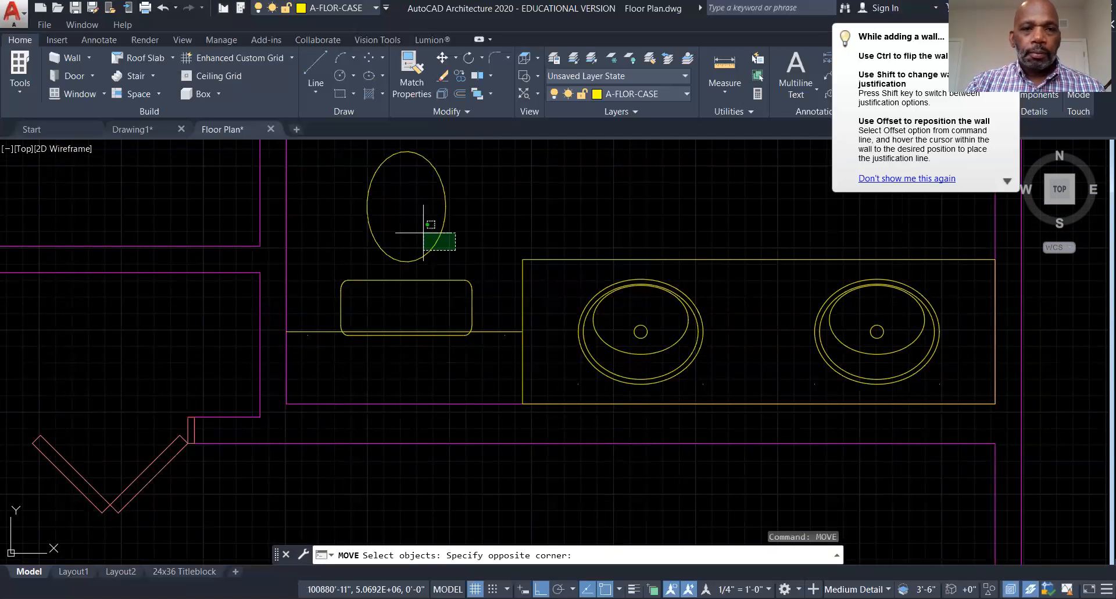
click(410, 224)
key(Return)
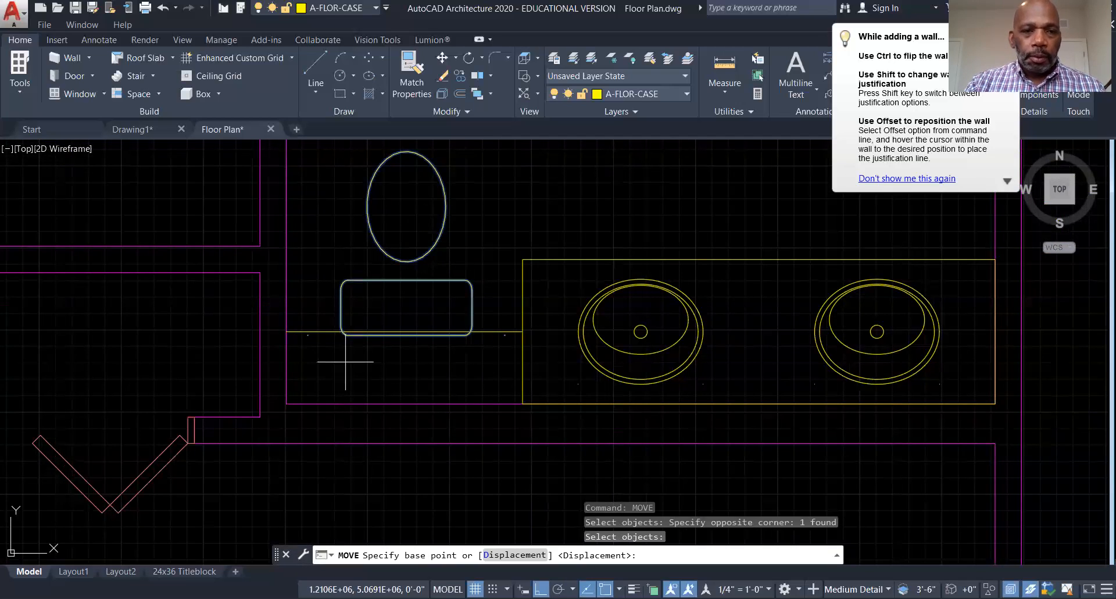
click(406, 335)
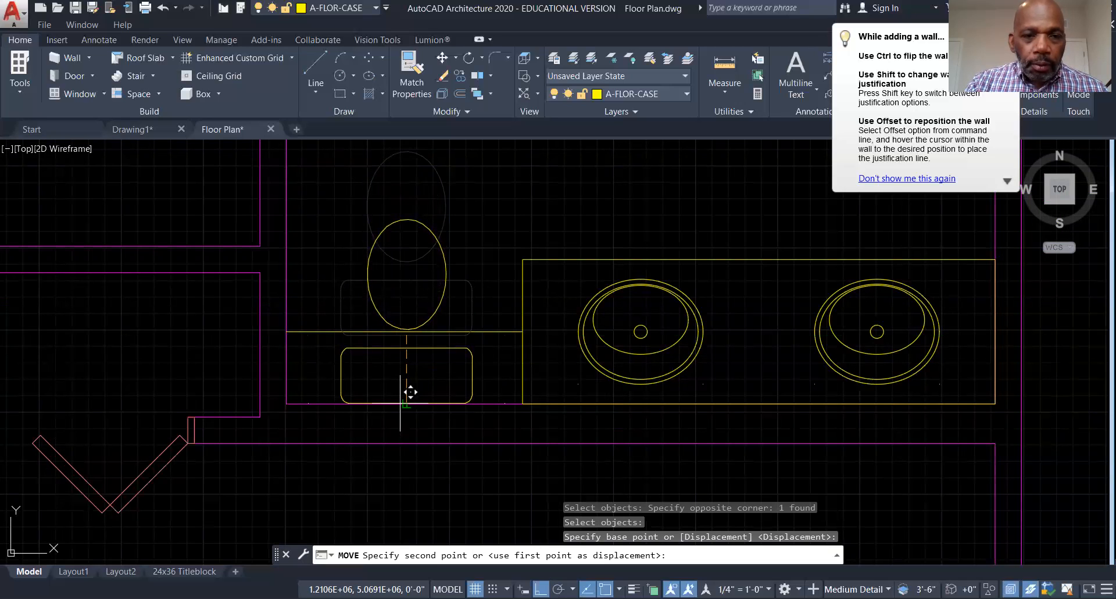
click(403, 401)
key(Escape)
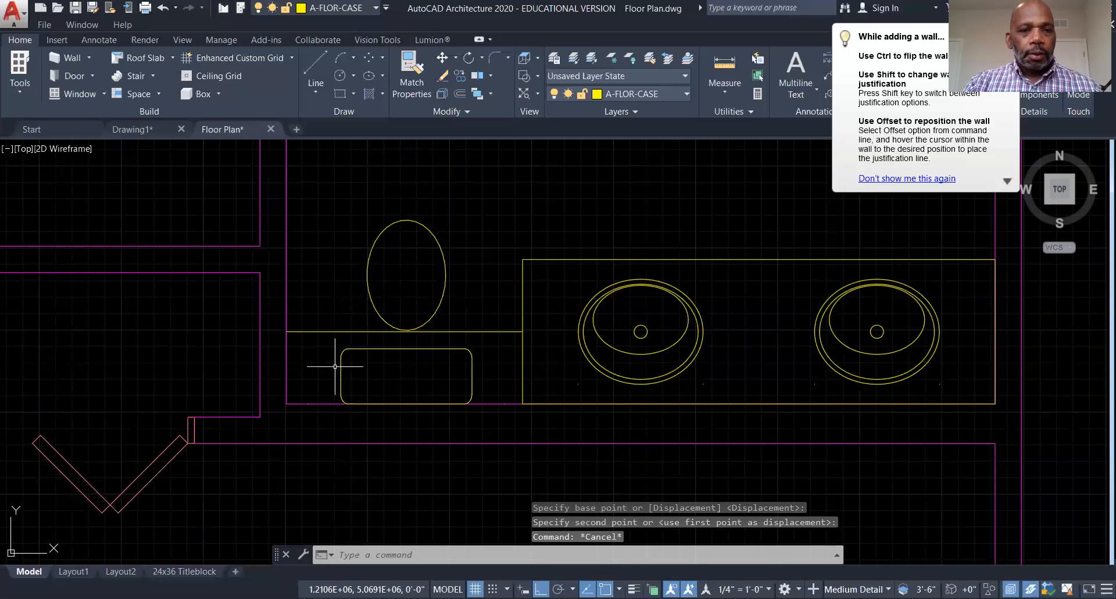
- Erase the horizontal guide line between the double-sink counter and the bathroom's left wall
click(317, 330)
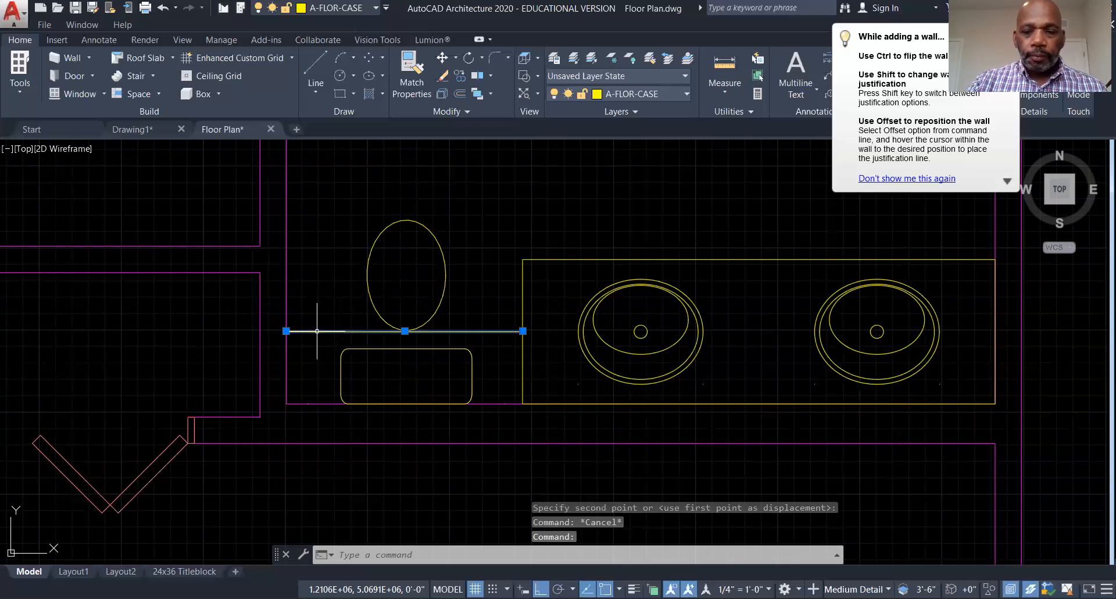
key(Delete)
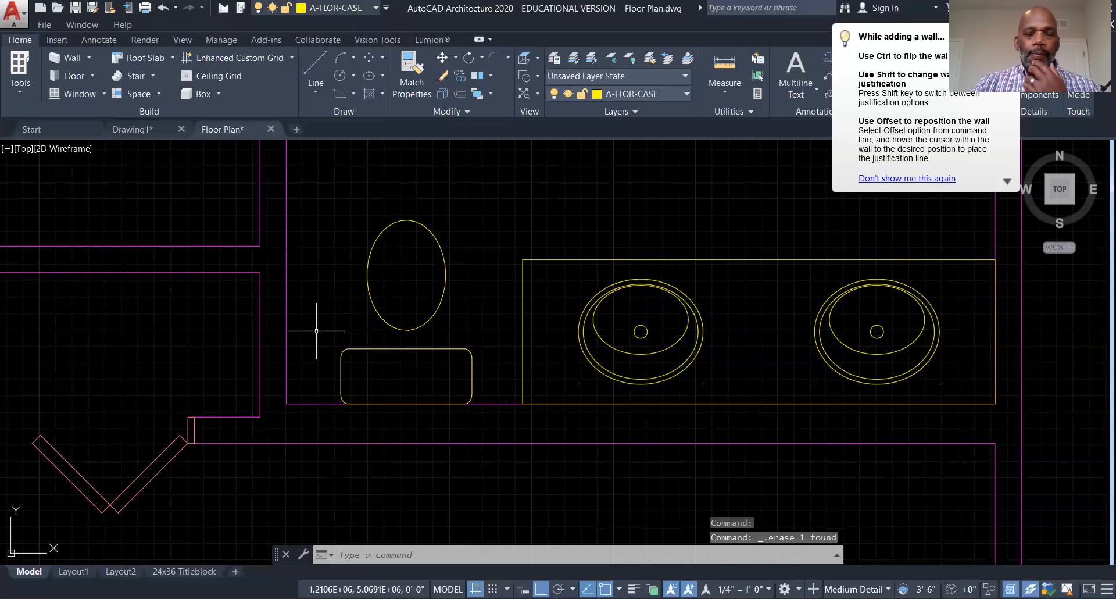
scroll(379, 310, down, 5)
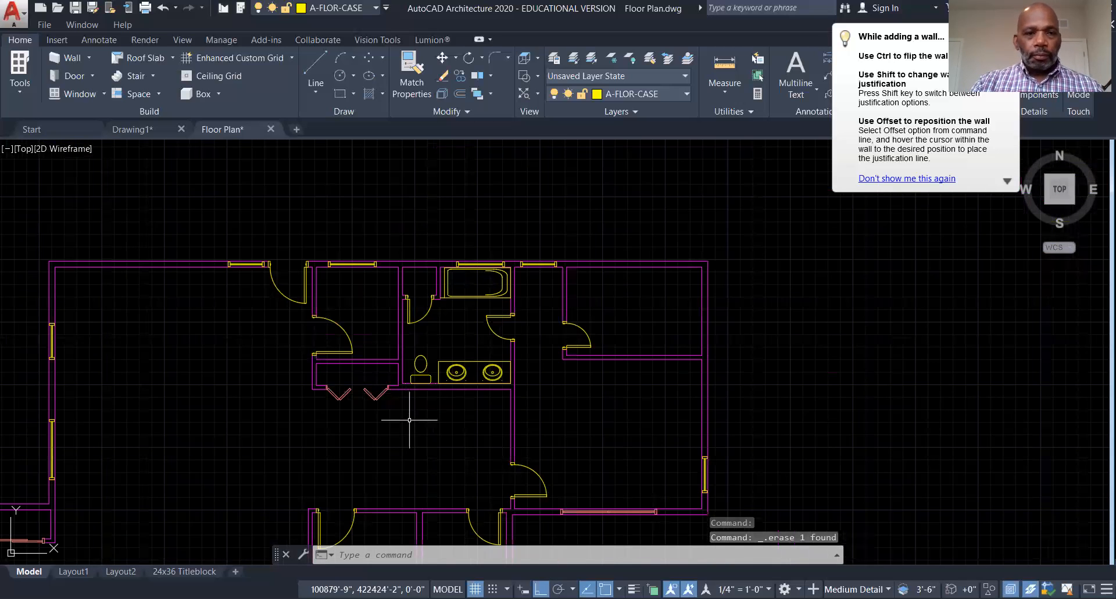
scroll(378, 442, down, 1)
scroll(369, 374, down, 1)
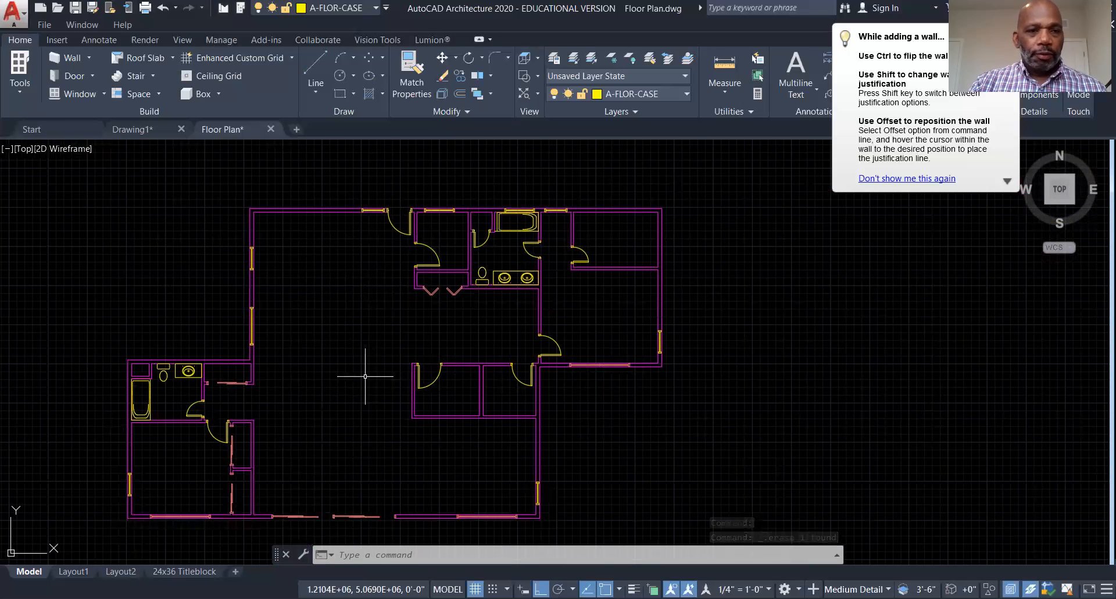